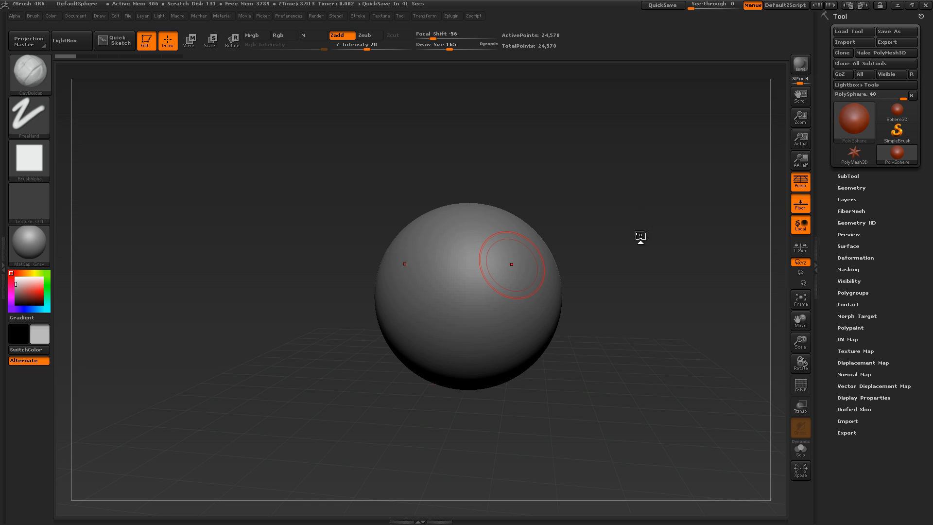
Set the draw size to 197 and build up a raised V-shaped form on the sphere's upper front with ClayBuildup
{"action": "left_click_drag", "start_coordinate": [638, 250], "coordinate": [625, 246]}
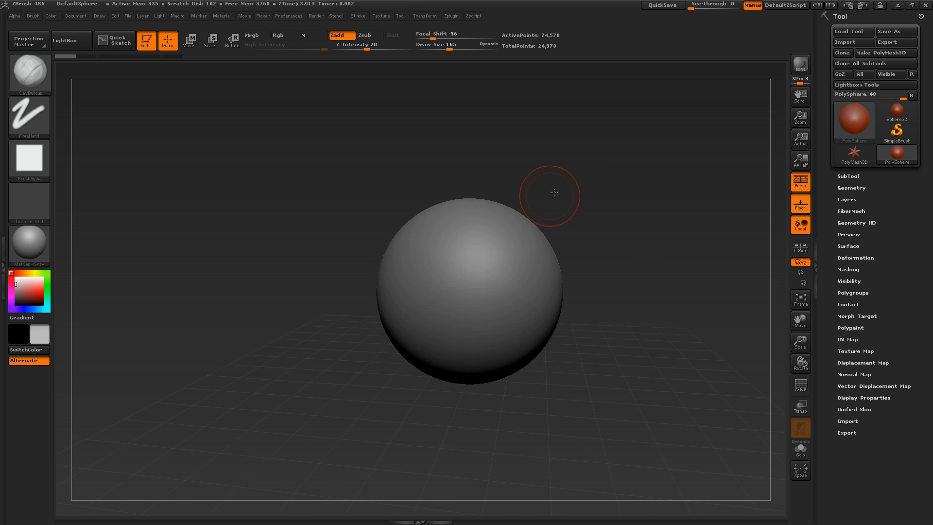
{"action": "key", "text": "s"}
{"action": "left_click_drag", "start_coordinate": [461, 276], "coordinate": [464, 276]}
{"action": "left_click_drag", "start_coordinate": [604, 209], "coordinate": [626, 211]}
{"action": "mouse_move", "coordinate": [466, 269]}
{"action": "left_mouse_down"}
{"action": "mouse_move", "coordinate": [465, 311]}
{"action": "mouse_move", "coordinate": [477, 246]}
{"action": "mouse_move", "coordinate": [467, 307]}
{"action": "left_mouse_up"}
{"action": "left_click_drag", "start_coordinate": [458, 254], "coordinate": [472, 291]}
{"action": "left_click_drag", "start_coordinate": [606, 217], "coordinate": [590, 227]}
{"action": "mouse_move", "coordinate": [504, 243]}
{"action": "left_mouse_down"}
{"action": "mouse_move", "coordinate": [482, 257]}
{"action": "mouse_move", "coordinate": [518, 224]}
{"action": "mouse_move", "coordinate": [489, 306]}
{"action": "left_mouse_up"}
{"action": "left_click_drag", "start_coordinate": [490, 278], "coordinate": [477, 262]}
{"action": "left_click_drag", "start_coordinate": [625, 203], "coordinate": [650, 187]}
{"action": "mouse_move", "coordinate": [503, 336]}
{"action": "left_mouse_down"}
{"action": "mouse_move", "coordinate": [508, 356]}
{"action": "mouse_move", "coordinate": [497, 340]}
{"action": "left_mouse_up"}
{"action": "mouse_move", "coordinate": [624, 270]}
{"action": "left_mouse_down"}
{"action": "mouse_move", "coordinate": [644, 224]}
{"action": "mouse_move", "coordinate": [642, 271]}
{"action": "left_mouse_up"}
Hide the floor grid and build up a crossbar with two sloping legs across the sphere's lower front
{"action": "left_click", "coordinate": [801, 204]}
{"action": "mouse_move", "coordinate": [486, 298]}
{"action": "left_mouse_down"}
{"action": "mouse_move", "coordinate": [449, 299]}
{"action": "mouse_move", "coordinate": [466, 297]}
{"action": "mouse_move", "coordinate": [509, 333]}
{"action": "left_mouse_up"}
{"action": "left_click_drag", "start_coordinate": [585, 287], "coordinate": [592, 316]}
{"action": "mouse_move", "coordinate": [447, 299]}
{"action": "left_mouse_down"}
{"action": "mouse_move", "coordinate": [486, 298]}
{"action": "mouse_move", "coordinate": [510, 346]}
{"action": "left_mouse_up"}
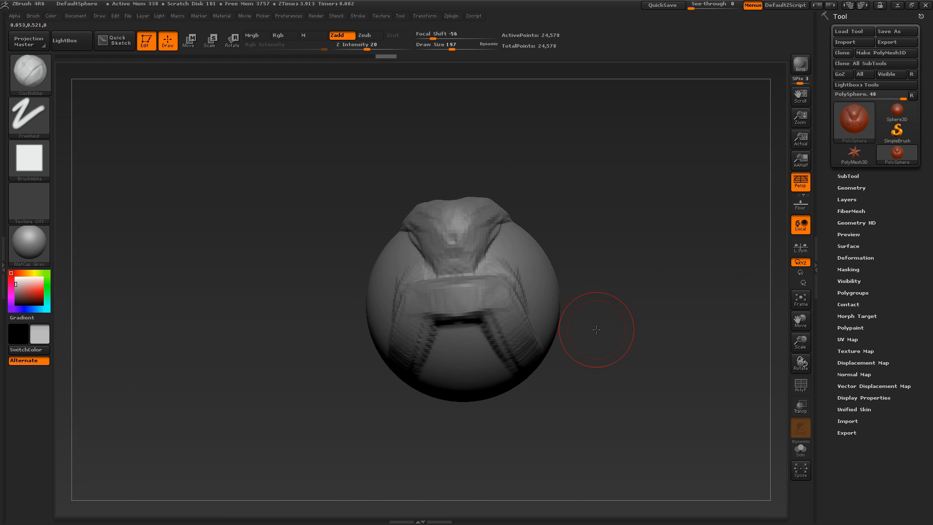
{"action": "left_click_drag", "start_coordinate": [592, 333], "coordinate": [555, 337]}
{"action": "left_click_drag", "start_coordinate": [491, 297], "coordinate": [536, 354]}
{"action": "mouse_move", "coordinate": [486, 300]}
{"action": "left_mouse_down"}
{"action": "mouse_move", "coordinate": [445, 302]}
{"action": "mouse_move", "coordinate": [501, 318]}
{"action": "left_mouse_up"}
{"action": "left_click_drag", "start_coordinate": [600, 354], "coordinate": [660, 361]}
{"action": "left_click_drag", "start_coordinate": [629, 283], "coordinate": [658, 297], "text": "alt"}
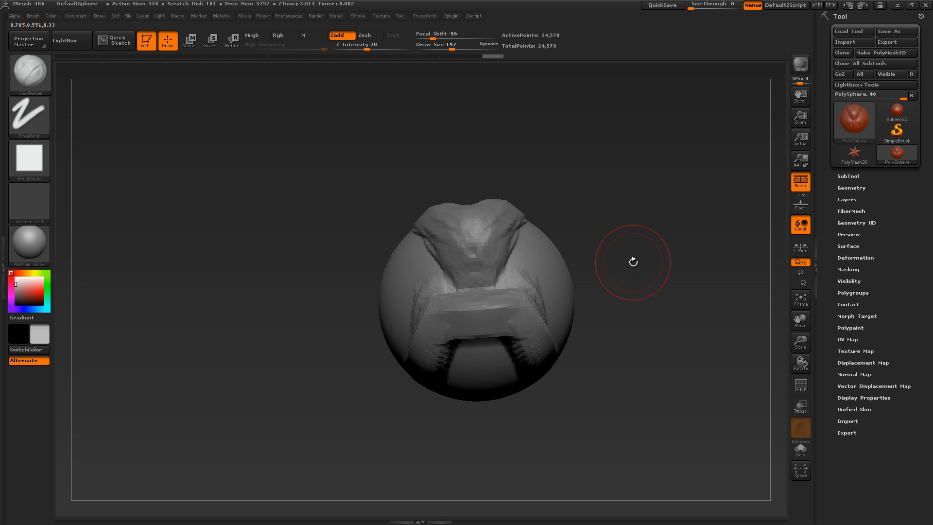
Choose the hPolish brush, reduce its draw size to 150 and flatten the V-shaped form into planar facets
{"action": "key", "text": "b"}
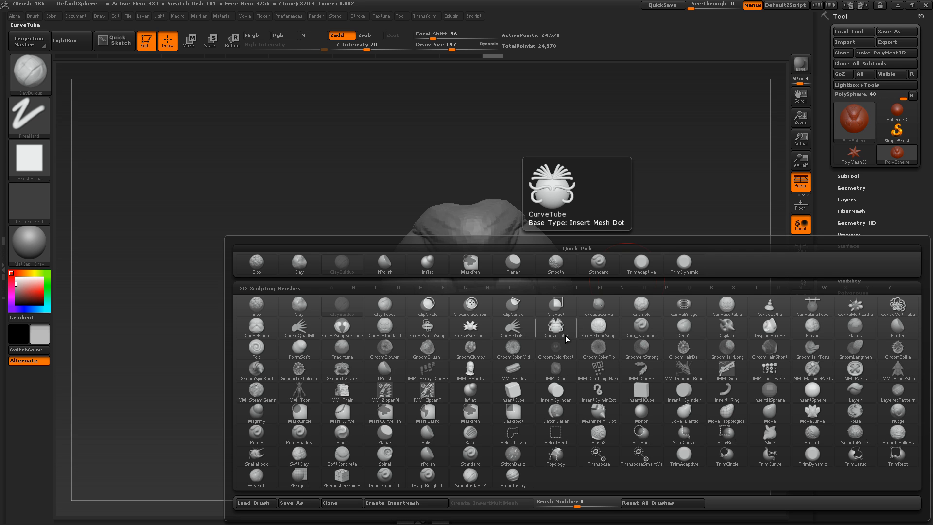
{"action": "key", "text": "c"}
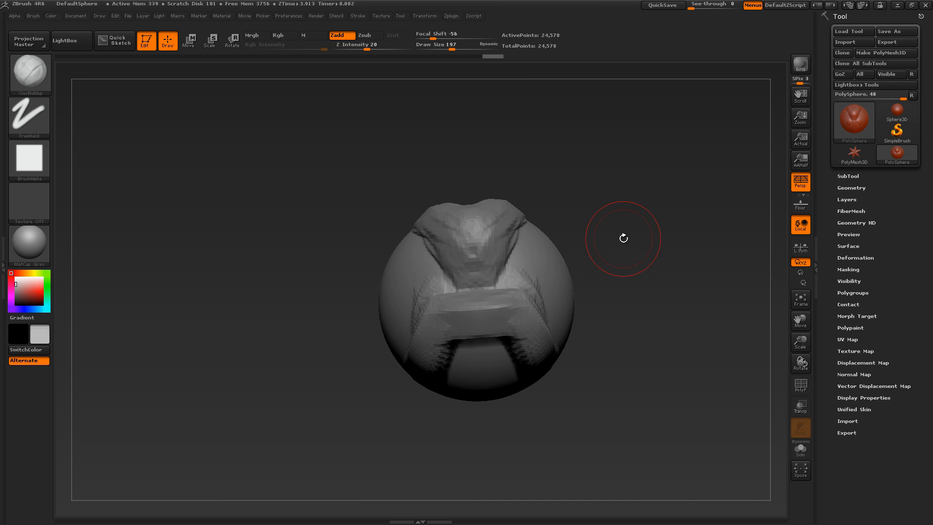
{"action": "key", "text": "b"}
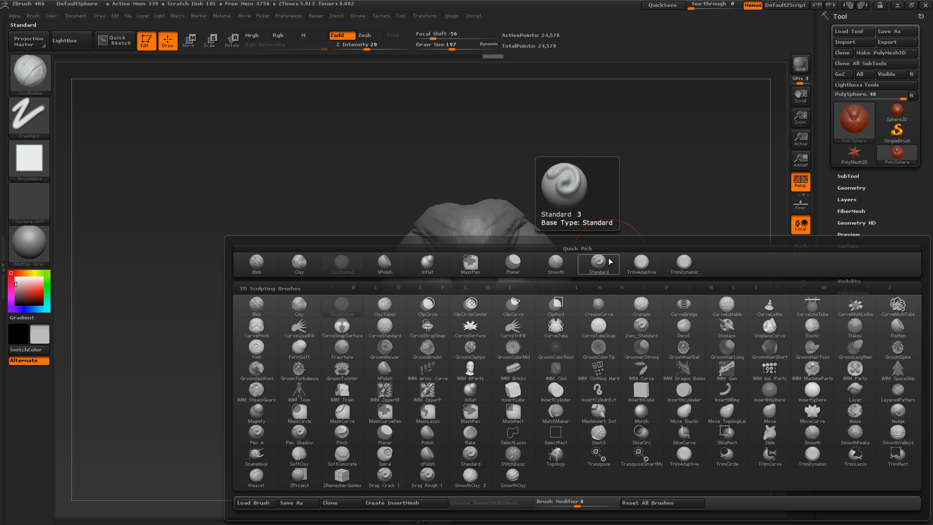
{"action": "key", "text": "h"}
{"action": "key", "text": "p"}
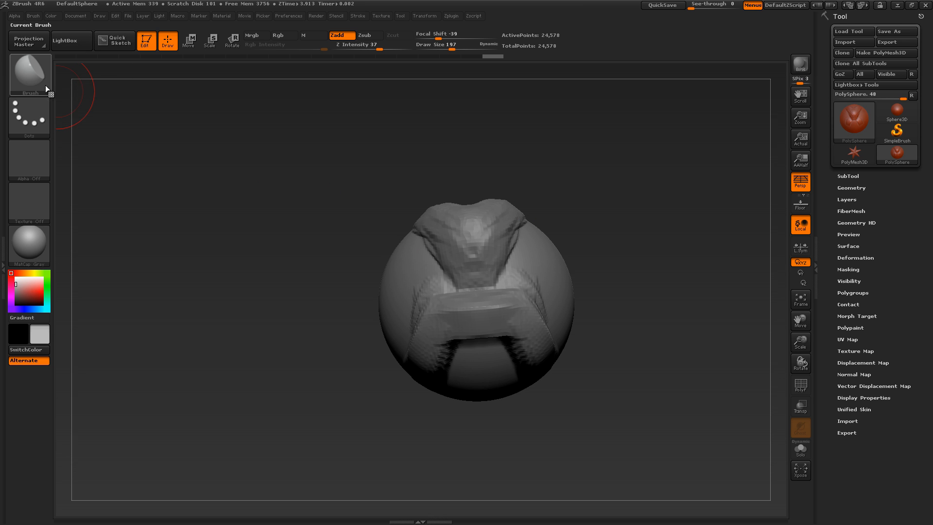
{"action": "mouse_move", "coordinate": [606, 185]}
{"action": "left_mouse_down"}
{"action": "mouse_move", "coordinate": [617, 194]}
{"action": "mouse_move", "coordinate": [624, 239]}
{"action": "mouse_move", "coordinate": [667, 235]}
{"action": "mouse_move", "coordinate": [654, 238]}
{"action": "left_mouse_up"}
{"action": "key", "text": "s"}
{"action": "mouse_move", "coordinate": [505, 274]}
{"action": "left_mouse_down"}
{"action": "mouse_move", "coordinate": [480, 285]}
{"action": "mouse_move", "coordinate": [489, 287]}
{"action": "mouse_move", "coordinate": [511, 252]}
{"action": "mouse_move", "coordinate": [506, 264]}
{"action": "left_mouse_up"}
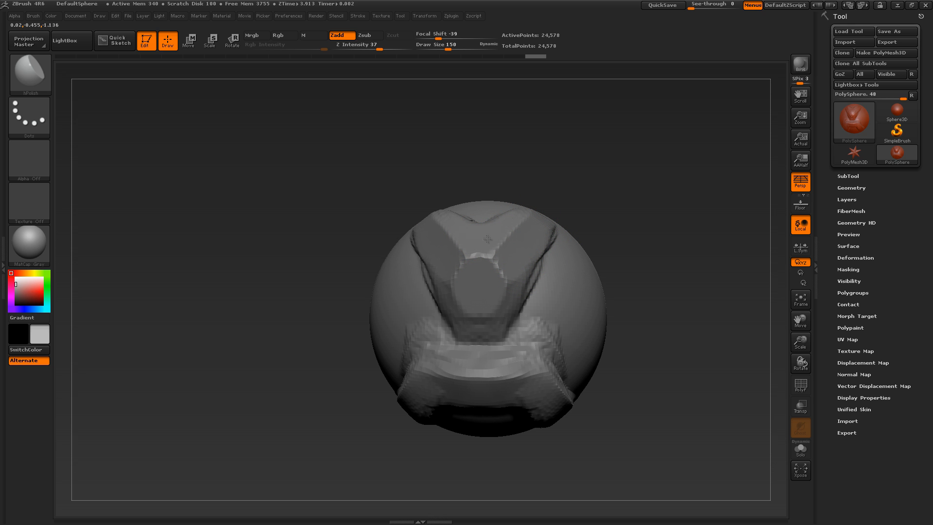
{"action": "left_click_drag", "start_coordinate": [479, 242], "coordinate": [480, 245]}
{"action": "left_click_drag", "start_coordinate": [677, 213], "coordinate": [640, 208]}
Reduce the draw size to 68 and sharpen the facets of the V-shaped form down to its base
{"action": "key", "text": "s"}
{"action": "left_click_drag", "start_coordinate": [536, 278], "coordinate": [528, 278]}
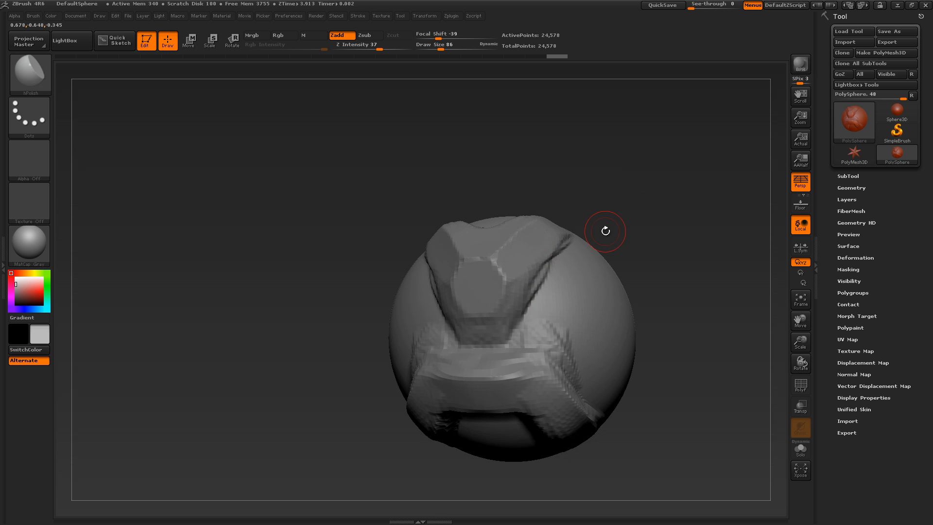
{"action": "left_click_drag", "start_coordinate": [673, 214], "coordinate": [644, 212]}
{"action": "key", "text": "s"}
{"action": "left_click_drag", "start_coordinate": [564, 249], "coordinate": [562, 249]}
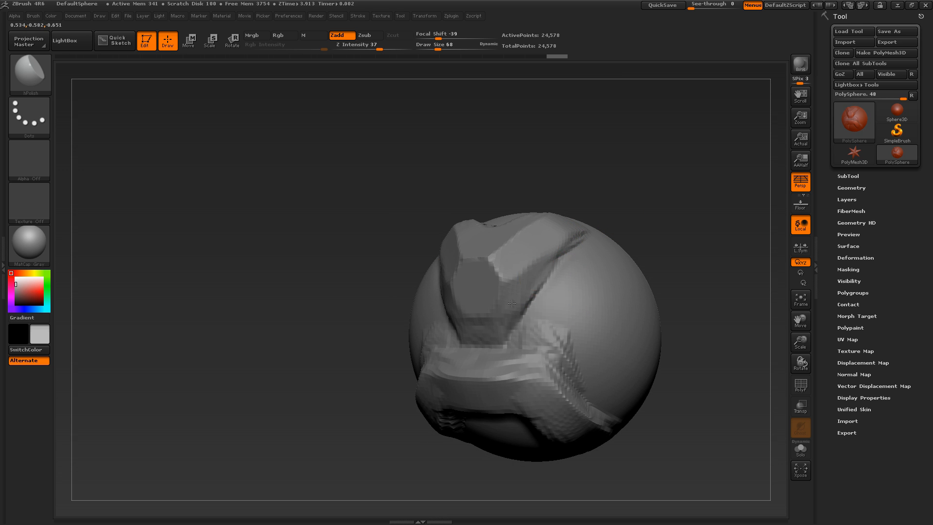
{"action": "left_click_drag", "start_coordinate": [506, 146], "coordinate": [627, 196]}
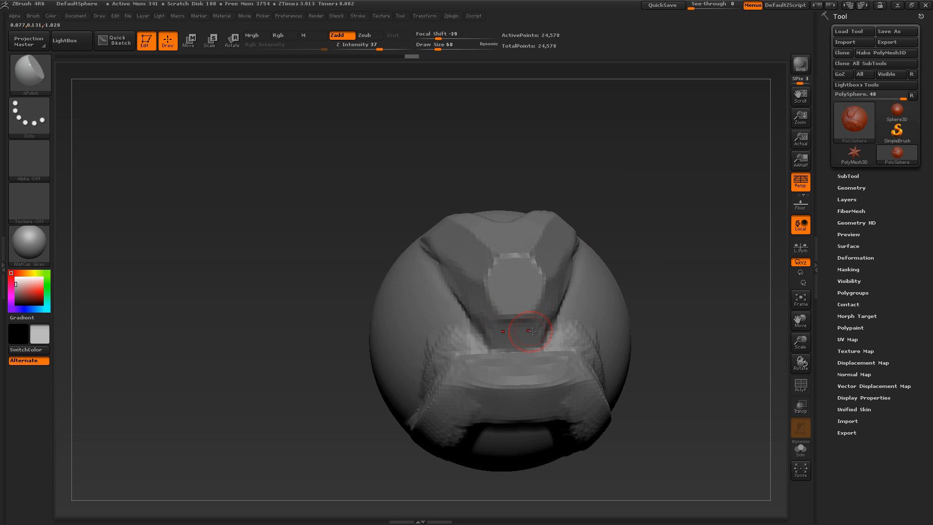
{"action": "left_click_drag", "start_coordinate": [528, 331], "coordinate": [531, 331]}
{"action": "left_click_drag", "start_coordinate": [678, 250], "coordinate": [644, 253]}
{"action": "left_click_drag", "start_coordinate": [561, 311], "coordinate": [560, 309]}
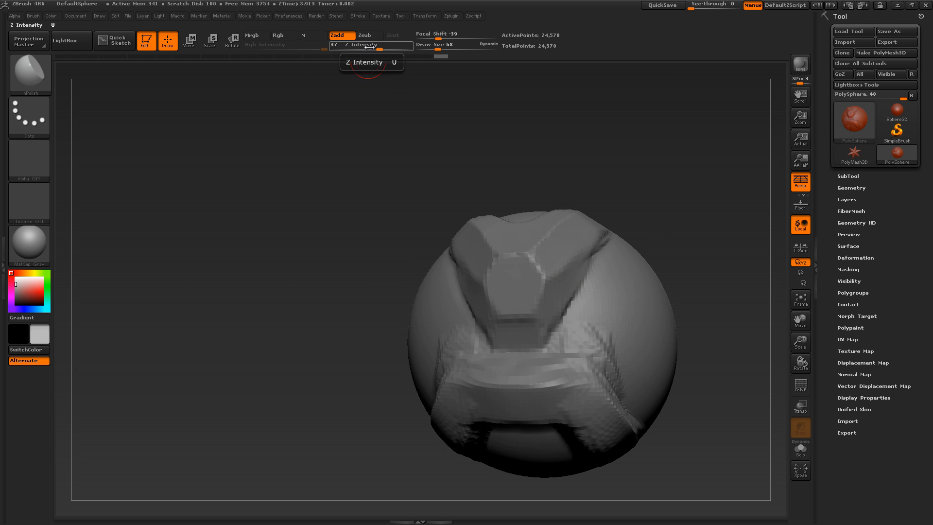
Raise the hPolish Z Intensity to 100 and harden the planes along the V-shaped form's arms and sides
{"action": "key", "text": "u"}
{"action": "left_click_drag", "start_coordinate": [378, 235], "coordinate": [390, 235]}
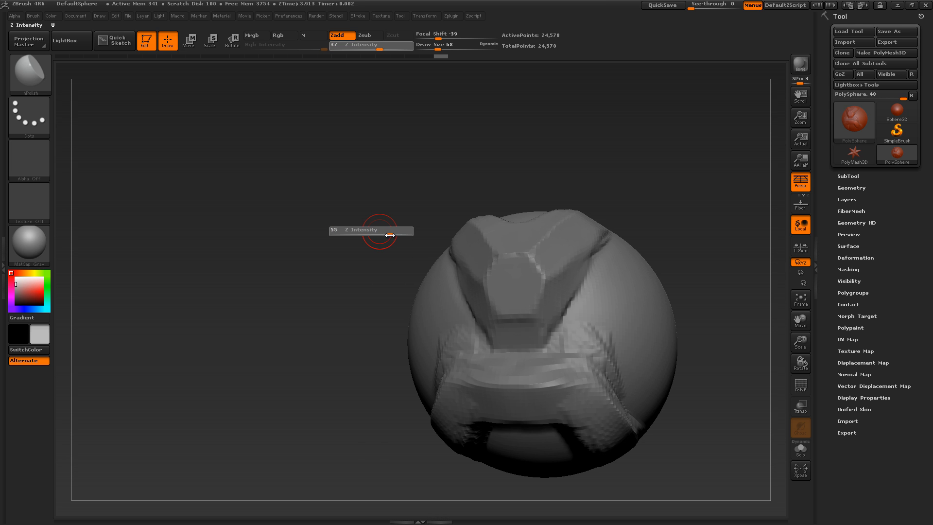
{"action": "mouse_move", "coordinate": [671, 162]}
{"action": "left_mouse_down"}
{"action": "mouse_move", "coordinate": [601, 162]}
{"action": "mouse_move", "coordinate": [541, 212]}
{"action": "left_mouse_up"}
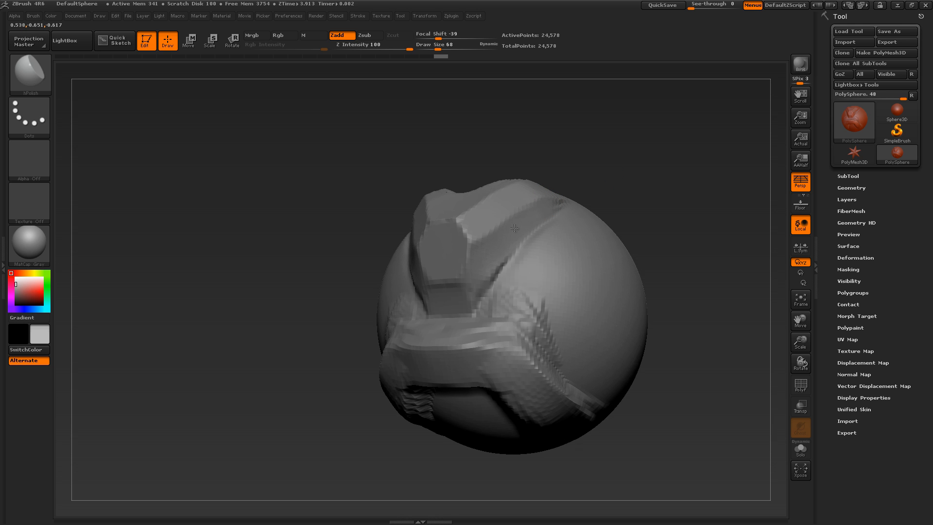
{"action": "left_click_drag", "start_coordinate": [625, 152], "coordinate": [472, 243]}
{"action": "mouse_move", "coordinate": [683, 192]}
{"action": "left_mouse_down"}
{"action": "mouse_move", "coordinate": [691, 200]}
{"action": "mouse_move", "coordinate": [670, 217]}
{"action": "left_mouse_up"}
Set the draw size to 97 and polish the sphere's side and the sloping legs below the crossbar
{"action": "key", "text": "s"}
{"action": "left_click_drag", "start_coordinate": [533, 285], "coordinate": [536, 285]}
{"action": "mouse_move", "coordinate": [541, 288]}
{"action": "left_mouse_down"}
{"action": "mouse_move", "coordinate": [524, 234]}
{"action": "mouse_move", "coordinate": [557, 286]}
{"action": "left_mouse_up"}
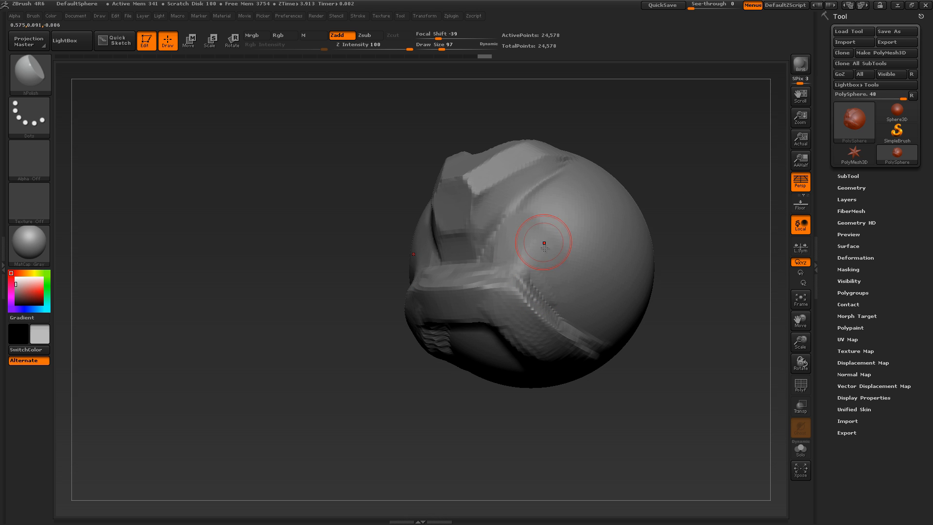
{"action": "left_click_drag", "start_coordinate": [526, 242], "coordinate": [519, 285]}
{"action": "mouse_move", "coordinate": [691, 322]}
{"action": "left_mouse_down"}
{"action": "mouse_move", "coordinate": [673, 256]}
{"action": "mouse_move", "coordinate": [663, 257]}
{"action": "left_mouse_up"}
{"action": "mouse_move", "coordinate": [485, 314]}
{"action": "left_mouse_down"}
{"action": "mouse_move", "coordinate": [509, 337]}
{"action": "mouse_move", "coordinate": [540, 408]}
{"action": "left_mouse_up"}
Flatten the outer faces and edges of the sloping legs where they meet the sphere's surface
{"action": "left_click_drag", "start_coordinate": [657, 303], "coordinate": [647, 272]}
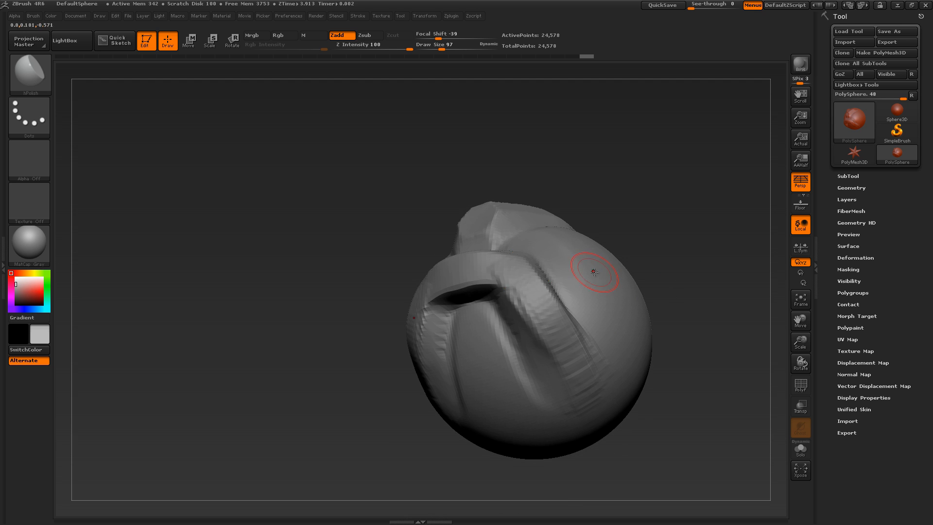
{"action": "left_click_drag", "start_coordinate": [514, 268], "coordinate": [544, 334]}
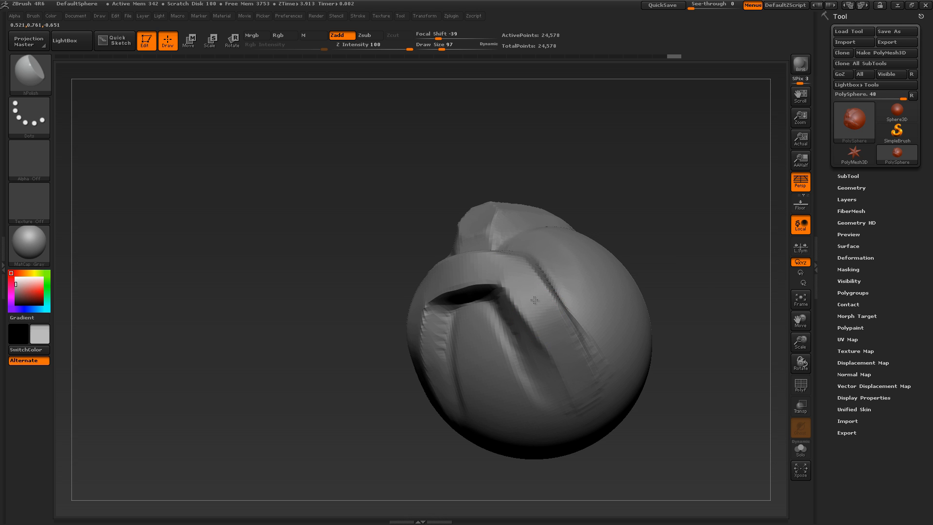
{"action": "left_click_drag", "start_coordinate": [667, 250], "coordinate": [559, 312]}
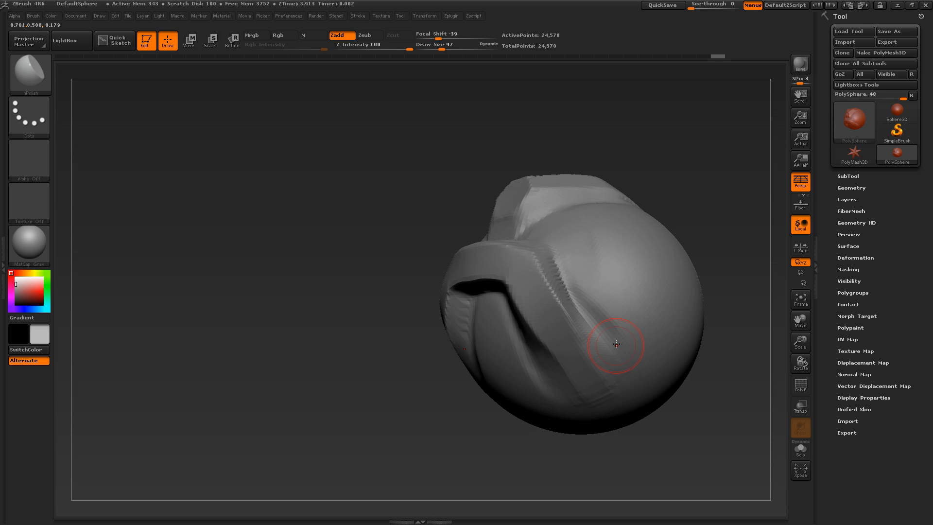
{"action": "left_click_drag", "start_coordinate": [595, 287], "coordinate": [603, 316]}
{"action": "mouse_move", "coordinate": [673, 223]}
{"action": "left_mouse_down"}
{"action": "mouse_move", "coordinate": [696, 215]}
{"action": "mouse_move", "coordinate": [687, 229]}
{"action": "mouse_move", "coordinate": [695, 215]}
{"action": "left_mouse_up"}
{"action": "mouse_move", "coordinate": [673, 264]}
{"action": "left_mouse_down"}
{"action": "mouse_move", "coordinate": [657, 220]}
{"action": "mouse_move", "coordinate": [684, 249]}
{"action": "mouse_move", "coordinate": [707, 230]}
{"action": "mouse_move", "coordinate": [689, 251]}
{"action": "mouse_move", "coordinate": [692, 239]}
{"action": "left_mouse_up"}
Switch to a cutting brush and carve a stepped groove across the underside below the raised legs
{"action": "key", "text": "b"}
{"action": "key", "text": "d"}
{"action": "key", "text": "s"}
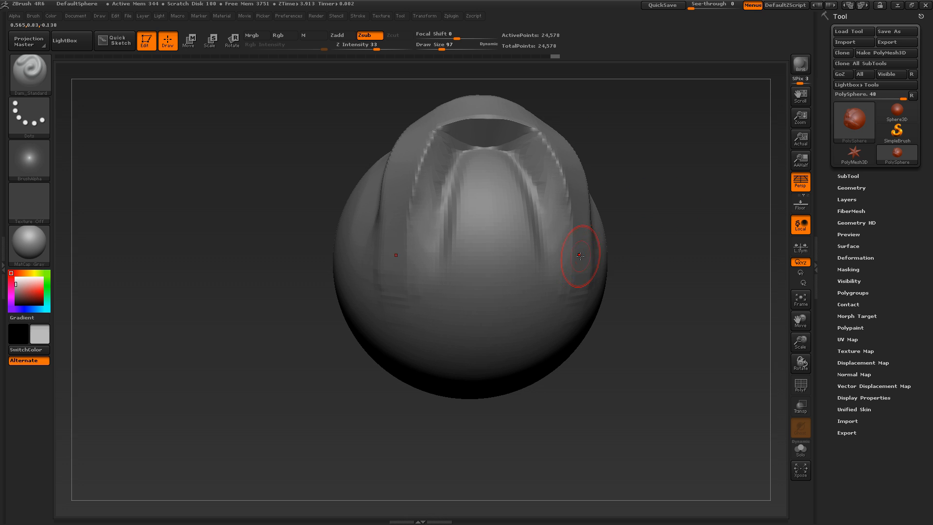
{"action": "key", "text": "b"}
{"action": "key", "text": "s"}
{"action": "key", "text": "l"}
{"action": "mouse_move", "coordinate": [634, 277]}
{"action": "left_mouse_down"}
{"action": "mouse_move", "coordinate": [652, 272]}
{"action": "mouse_move", "coordinate": [549, 312]}
{"action": "mouse_move", "coordinate": [473, 291]}
{"action": "left_mouse_up"}
{"action": "key", "text": "s"}
{"action": "mouse_move", "coordinate": [673, 259]}
{"action": "left_mouse_down", "text": "alt"}
{"action": "mouse_move", "coordinate": [661, 247]}
{"action": "mouse_move", "coordinate": [614, 257]}
{"action": "mouse_move", "coordinate": [596, 191]}
{"action": "left_mouse_up", "text": "alt"}
{"action": "left_click_drag", "start_coordinate": [699, 198], "coordinate": [680, 204]}
{"action": "left_click_drag", "start_coordinate": [604, 276], "coordinate": [665, 315]}
{"action": "left_click_drag", "start_coordinate": [756, 275], "coordinate": [687, 265]}
Subdivide the mesh once, then polish the edges of the stepped groove with hPolish at draw size 56
{"action": "key", "text": "ctrl+d"}
{"action": "key", "text": "s"}
{"action": "left_click", "coordinate": [485, 267]}
{"action": "left_click_drag", "start_coordinate": [500, 266], "coordinate": [461, 270]}
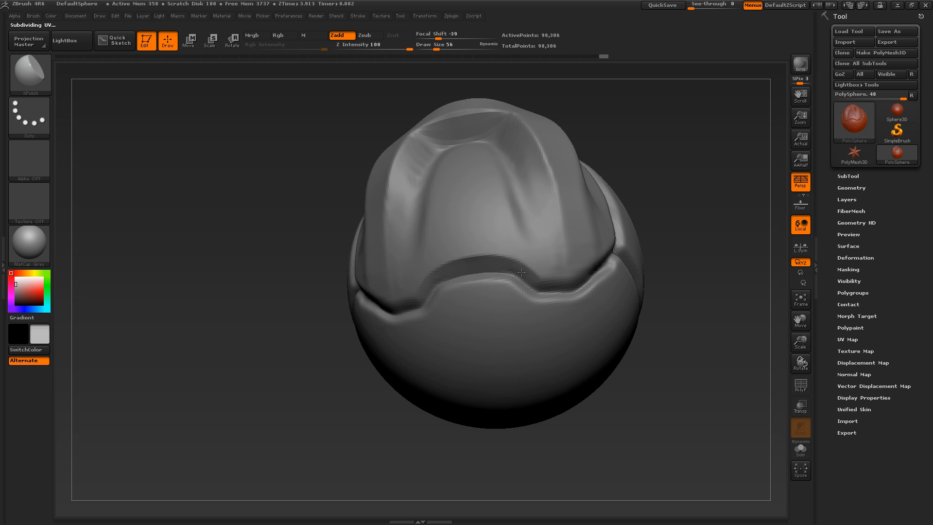
{"action": "mouse_move", "coordinate": [555, 283]}
{"action": "left_mouse_down"}
{"action": "mouse_move", "coordinate": [566, 282]}
{"action": "mouse_move", "coordinate": [549, 279]}
{"action": "left_mouse_up"}
{"action": "left_click_drag", "start_coordinate": [654, 217], "coordinate": [660, 230]}
{"action": "left_click_drag", "start_coordinate": [479, 278], "coordinate": [558, 292]}
{"action": "left_click_drag", "start_coordinate": [670, 252], "coordinate": [692, 235]}
{"action": "mouse_move", "coordinate": [703, 186]}
{"action": "left_mouse_down", "text": "alt"}
{"action": "mouse_move", "coordinate": [711, 228]}
{"action": "mouse_move", "coordinate": [706, 211]}
{"action": "left_mouse_up", "text": "alt"}
Carve crease lines around the rounded central panel and the raised legs with Dam_Standard, undoing unwanted strokes
{"action": "key", "text": "b"}
{"action": "key", "text": "d"}
{"action": "key", "text": "s"}
{"action": "key", "text": "s"}
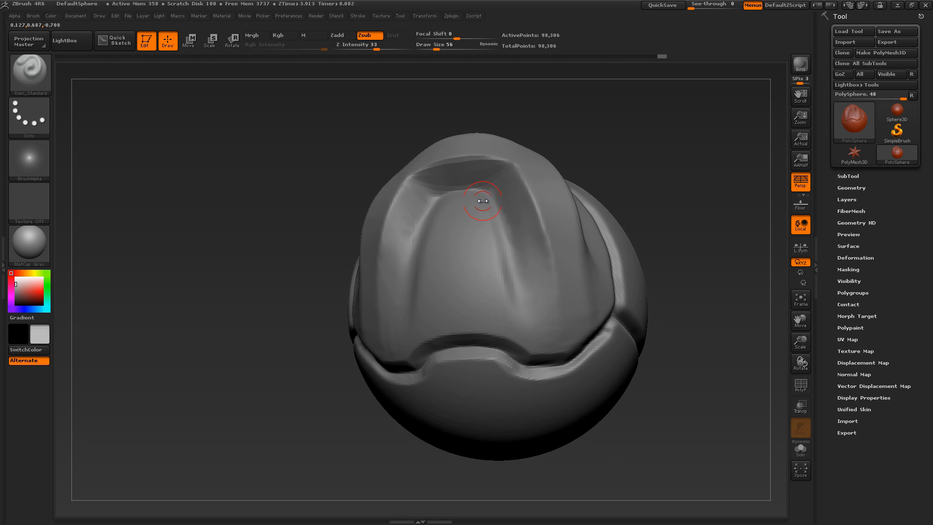
{"action": "mouse_move", "coordinate": [434, 195]}
{"action": "left_mouse_down"}
{"action": "mouse_move", "coordinate": [487, 190]}
{"action": "mouse_move", "coordinate": [526, 303]}
{"action": "left_mouse_up"}
{"action": "key", "text": "ctrl+z"}
{"action": "mouse_move", "coordinate": [469, 191]}
{"action": "left_mouse_down"}
{"action": "mouse_move", "coordinate": [510, 243]}
{"action": "mouse_move", "coordinate": [533, 311]}
{"action": "mouse_move", "coordinate": [568, 330]}
{"action": "mouse_move", "coordinate": [601, 310]}
{"action": "left_mouse_up"}
{"action": "left_click_drag", "start_coordinate": [725, 252], "coordinate": [678, 249]}
{"action": "mouse_move", "coordinate": [616, 294]}
{"action": "left_mouse_down"}
{"action": "mouse_move", "coordinate": [597, 207]}
{"action": "mouse_move", "coordinate": [611, 303]}
{"action": "left_mouse_up"}
{"action": "key", "text": "ctrl+z"}
{"action": "mouse_move", "coordinate": [714, 155]}
{"action": "left_mouse_down"}
{"action": "mouse_move", "coordinate": [733, 129]}
{"action": "mouse_move", "coordinate": [731, 165]}
{"action": "mouse_move", "coordinate": [723, 176]}
{"action": "mouse_move", "coordinate": [716, 170]}
{"action": "left_mouse_up"}
Return to hPolish and flatten the channel faces beside the central panel, raising the draw size to 75
{"action": "key", "text": "b"}
{"action": "key", "text": "h"}
{"action": "key", "text": "p"}
{"action": "key", "text": "s"}
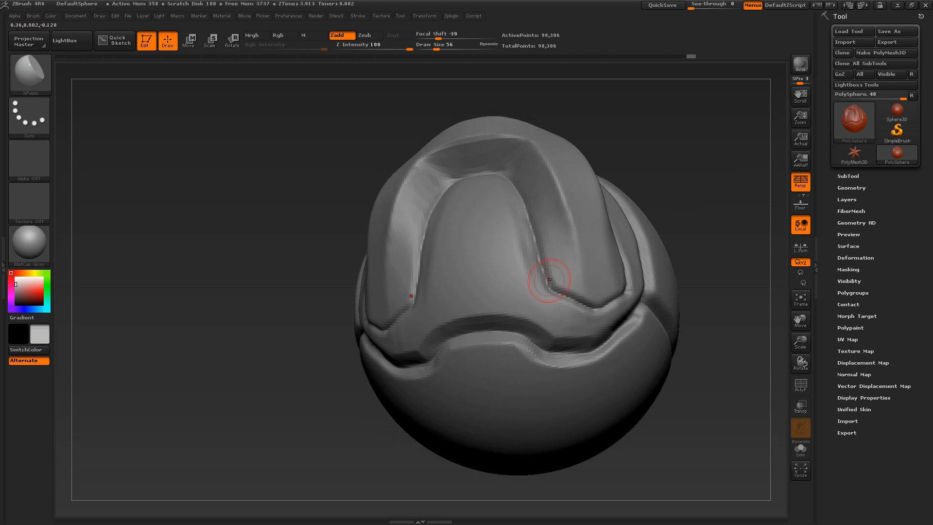
{"action": "left_click_drag", "start_coordinate": [564, 290], "coordinate": [557, 286]}
{"action": "key", "text": "s"}
{"action": "mouse_move", "coordinate": [556, 235]}
{"action": "left_mouse_down"}
{"action": "mouse_move", "coordinate": [517, 164]}
{"action": "mouse_move", "coordinate": [541, 190]}
{"action": "left_mouse_up"}
{"action": "key", "text": "s"}
{"action": "left_click_drag", "start_coordinate": [558, 252], "coordinate": [561, 279]}
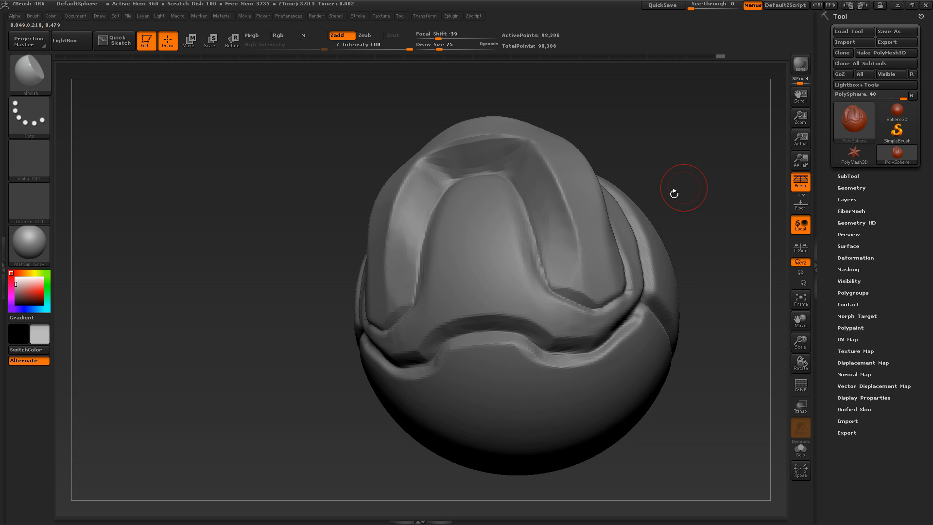
Adjust the draw size, polish the central panel and channel surfaces further, and undo the last stroke
{"action": "left_click_drag", "start_coordinate": [720, 213], "coordinate": [710, 219]}
{"action": "key", "text": "s"}
{"action": "left_click_drag", "start_coordinate": [521, 246], "coordinate": [522, 246]}
{"action": "left_click_drag", "start_coordinate": [532, 281], "coordinate": [539, 289]}
{"action": "left_click_drag", "start_coordinate": [525, 204], "coordinate": [526, 207]}
{"action": "key", "text": "ctrl+z"}
Switch to the Standard brush, adjust its draw size and add a stroke on the sculpted panel
{"action": "mouse_move", "coordinate": [688, 168]}
{"action": "left_mouse_down"}
{"action": "mouse_move", "coordinate": [691, 183]}
{"action": "mouse_move", "coordinate": [663, 117]}
{"action": "left_mouse_up"}
{"action": "mouse_move", "coordinate": [660, 189]}
{"action": "left_mouse_down"}
{"action": "mouse_move", "coordinate": [651, 192]}
{"action": "mouse_move", "coordinate": [668, 216]}
{"action": "mouse_move", "coordinate": [653, 237]}
{"action": "mouse_move", "coordinate": [681, 232]}
{"action": "mouse_move", "coordinate": [660, 201]}
{"action": "mouse_move", "coordinate": [666, 276]}
{"action": "left_mouse_up"}
{"action": "mouse_move", "coordinate": [671, 265]}
{"action": "left_mouse_down"}
{"action": "mouse_move", "coordinate": [700, 200]}
{"action": "mouse_move", "coordinate": [683, 198]}
{"action": "left_mouse_up"}
{"action": "key", "text": "3"}
{"action": "key", "text": "s"}
{"action": "mouse_move", "coordinate": [529, 256]}
{"action": "left_mouse_down"}
{"action": "mouse_move", "coordinate": [520, 284]}
{"action": "mouse_move", "coordinate": [496, 293]}
{"action": "left_mouse_up"}
{"action": "left_click_drag", "start_coordinate": [706, 166], "coordinate": [698, 177]}
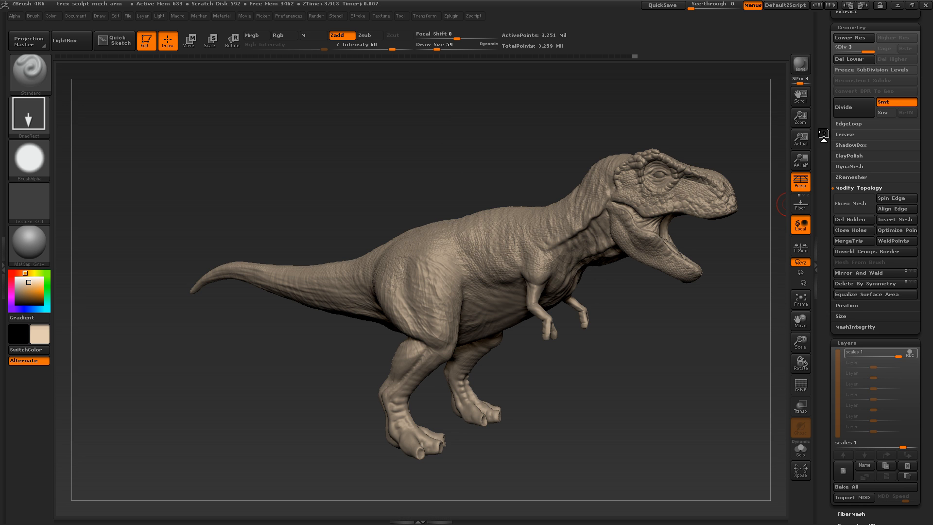
Bake the scales 1 layer into the T-rex mesh
{"action": "left_click_drag", "start_coordinate": [823, 127], "coordinate": [819, 252]}
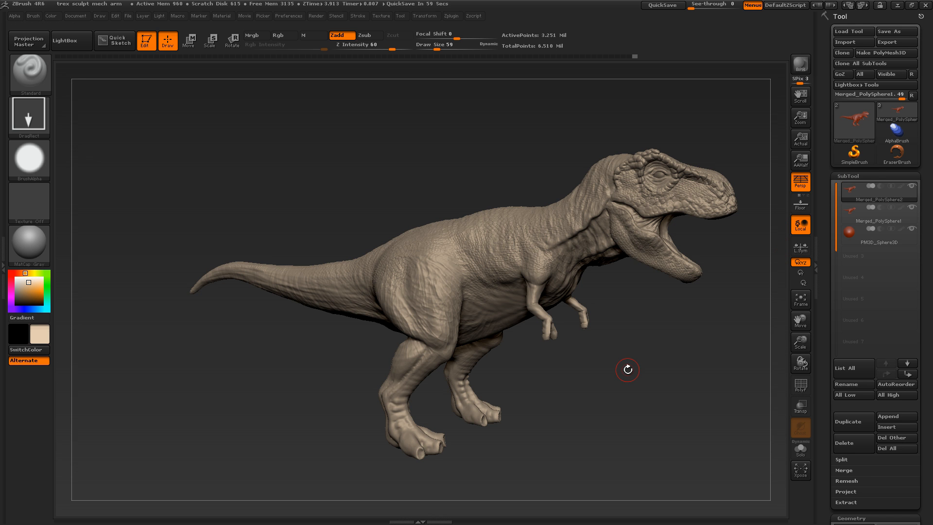
{"action": "left_click", "coordinate": [914, 188]}
{"action": "left_click_drag", "start_coordinate": [645, 343], "coordinate": [726, 324]}
{"action": "left_click_drag", "start_coordinate": [825, 296], "coordinate": [830, 163]}
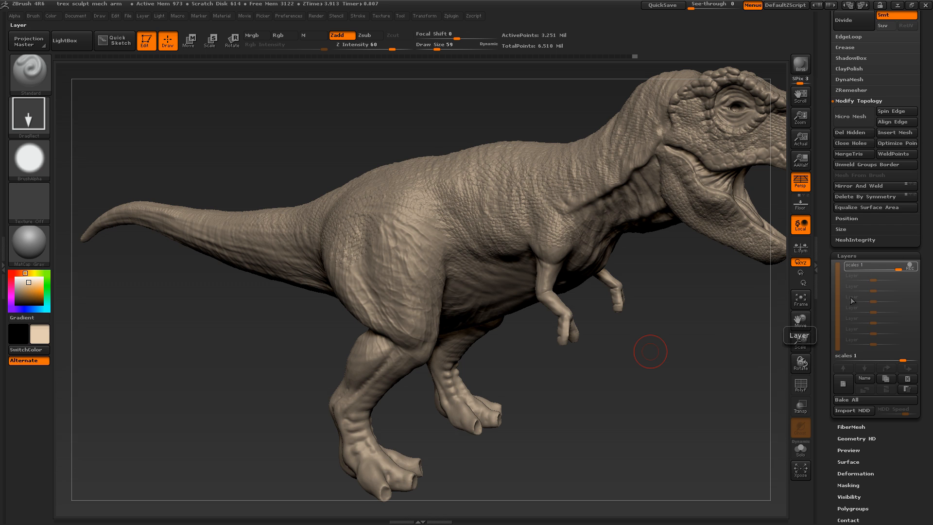
{"action": "left_click", "coordinate": [852, 401]}
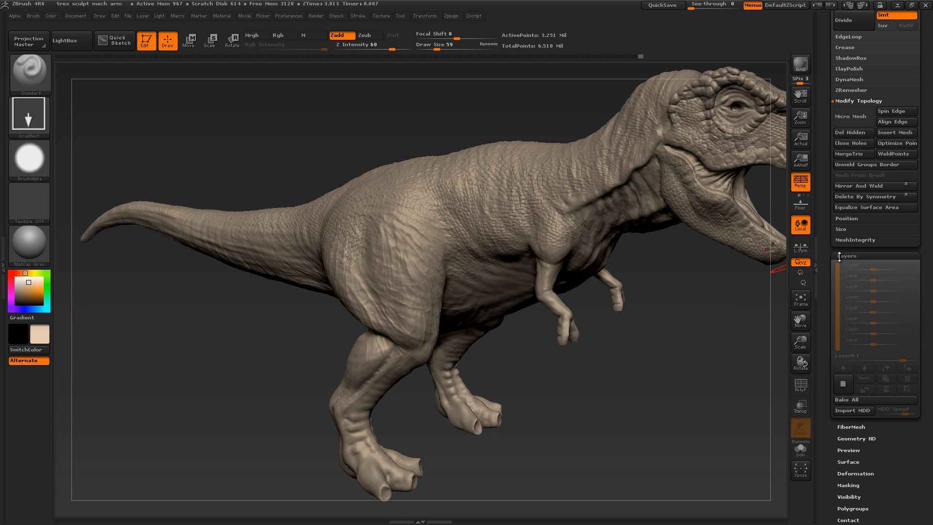
Set the T-rex's subdivision level to 1 and delete the higher subdivision levels
{"action": "left_click_drag", "start_coordinate": [823, 194], "coordinate": [819, 253]}
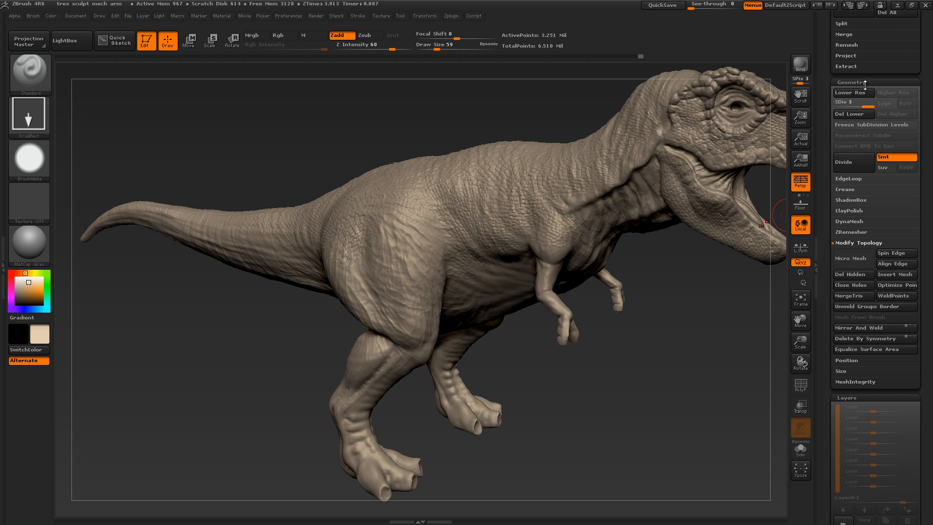
{"action": "left_click_drag", "start_coordinate": [869, 103], "coordinate": [840, 104]}
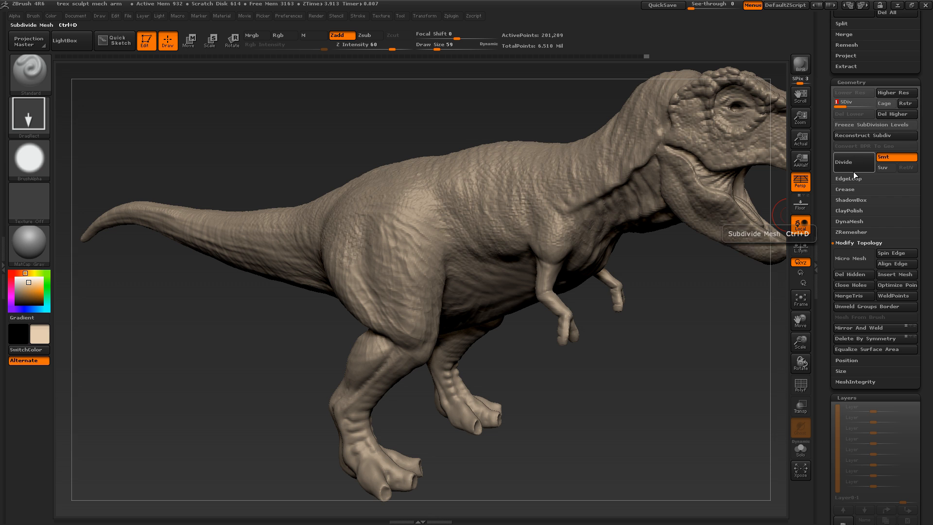
{"action": "left_click", "coordinate": [905, 115]}
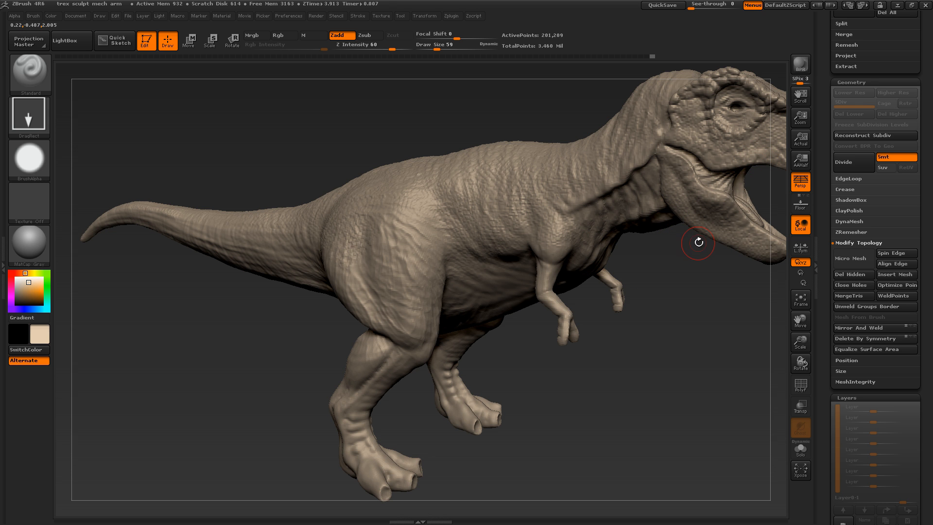
Isolate the T-rex's arms and the surrounding chest area with the SelectLasso brush
{"action": "left_click_drag", "start_coordinate": [674, 314], "coordinate": [669, 322]}
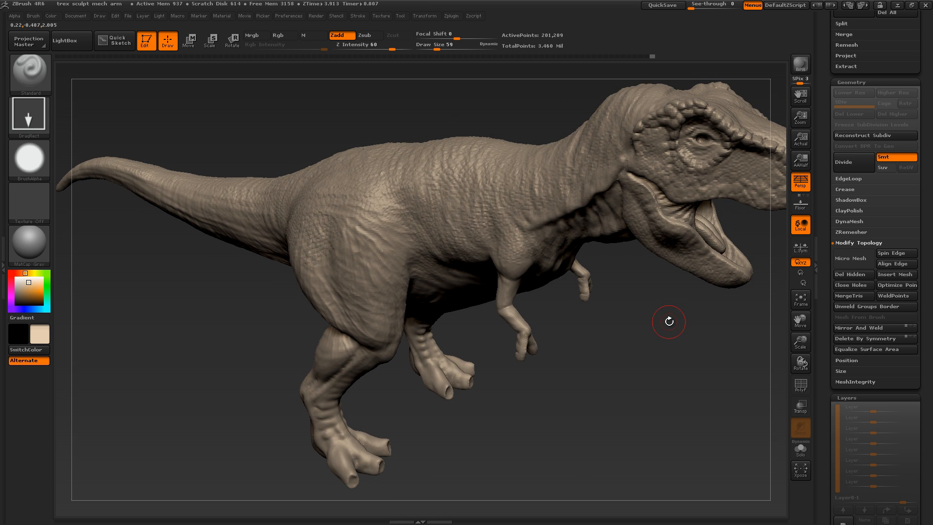
{"action": "key", "text": "ctrl+shift"}
{"action": "key", "text": "ctrl+shift"}
{"action": "left_click", "coordinate": [32, 83]}
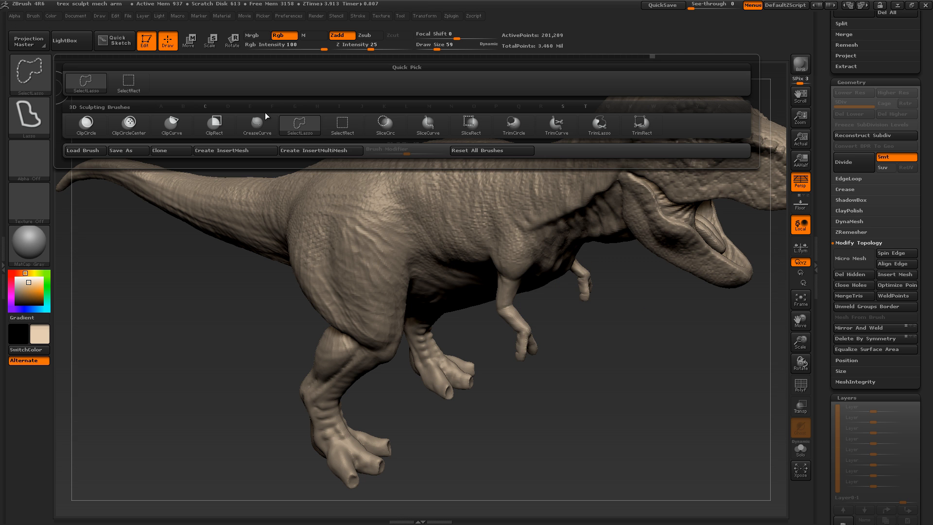
{"action": "mouse_move", "coordinate": [581, 377]}
{"action": "left_mouse_down"}
{"action": "mouse_move", "coordinate": [585, 395]}
{"action": "mouse_move", "coordinate": [620, 391]}
{"action": "mouse_move", "coordinate": [594, 349]}
{"action": "left_mouse_up"}
{"action": "mouse_move", "coordinate": [562, 321]}
{"action": "left_mouse_down"}
{"action": "mouse_move", "coordinate": [558, 340]}
{"action": "mouse_move", "coordinate": [463, 282]}
{"action": "mouse_move", "coordinate": [477, 396]}
{"action": "mouse_move", "coordinate": [540, 336]}
{"action": "mouse_move", "coordinate": [557, 299]}
{"action": "mouse_move", "coordinate": [570, 327]}
{"action": "mouse_move", "coordinate": [558, 233]}
{"action": "mouse_move", "coordinate": [577, 214]}
{"action": "mouse_move", "coordinate": [576, 387]}
{"action": "mouse_move", "coordinate": [531, 254]}
{"action": "mouse_move", "coordinate": [550, 233]}
{"action": "mouse_move", "coordinate": [556, 377]}
{"action": "mouse_move", "coordinate": [618, 300]}
{"action": "mouse_move", "coordinate": [569, 235]}
{"action": "mouse_move", "coordinate": [595, 274]}
{"action": "mouse_move", "coordinate": [646, 292]}
{"action": "mouse_move", "coordinate": [699, 294]}
{"action": "mouse_move", "coordinate": [616, 285]}
{"action": "mouse_move", "coordinate": [620, 308]}
{"action": "left_mouse_up"}
{"action": "key", "text": "ctrl+shift"}
Delete the hidden geometry so that only the arms and chest section of the mesh is kept
{"action": "left_click", "coordinate": [856, 243]}
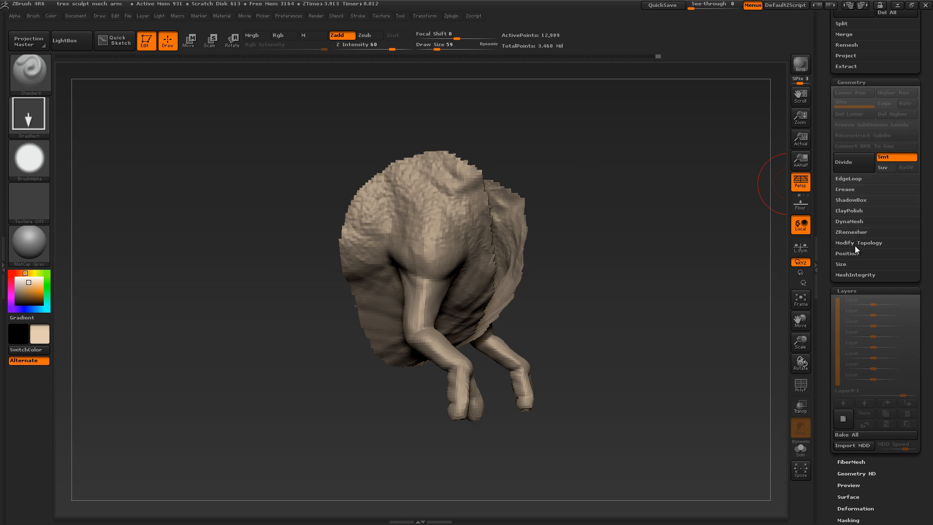
{"action": "left_click", "coordinate": [855, 241]}
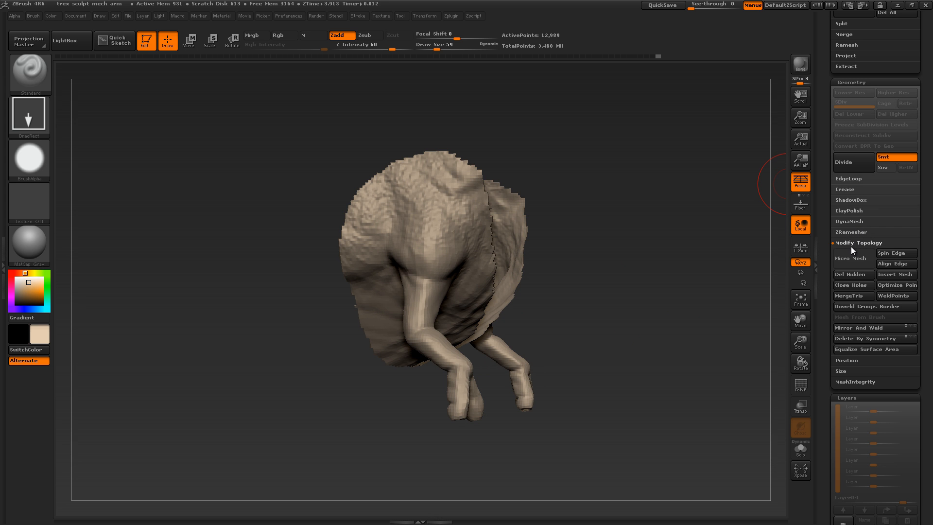
{"action": "left_click", "coordinate": [859, 276]}
{"action": "left_click_drag", "start_coordinate": [604, 317], "coordinate": [739, 236]}
{"action": "left_click_drag", "start_coordinate": [825, 163], "coordinate": [824, 274]}
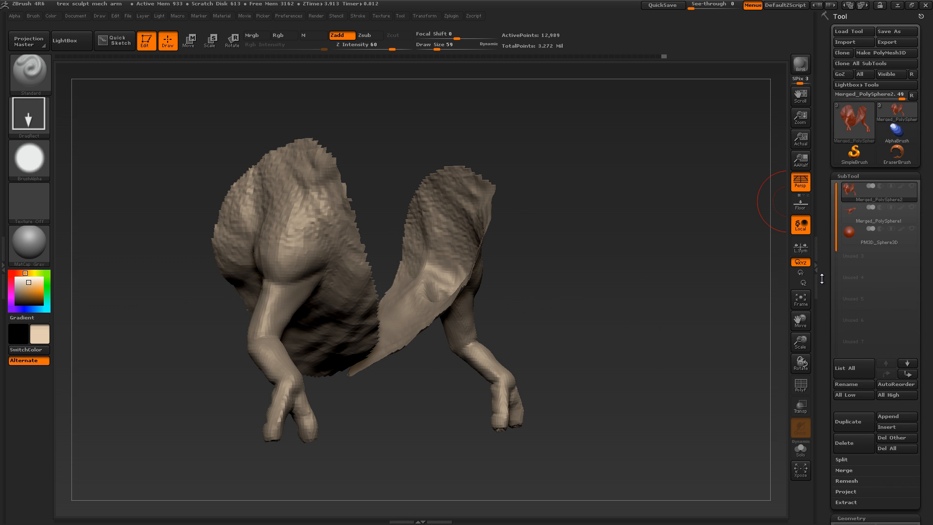
Isolate one side of the arm-and-chest section with the SelectLasso brush and delete the hidden other arm
{"action": "left_click_drag", "start_coordinate": [679, 279], "coordinate": [776, 257], "text": "alt"}
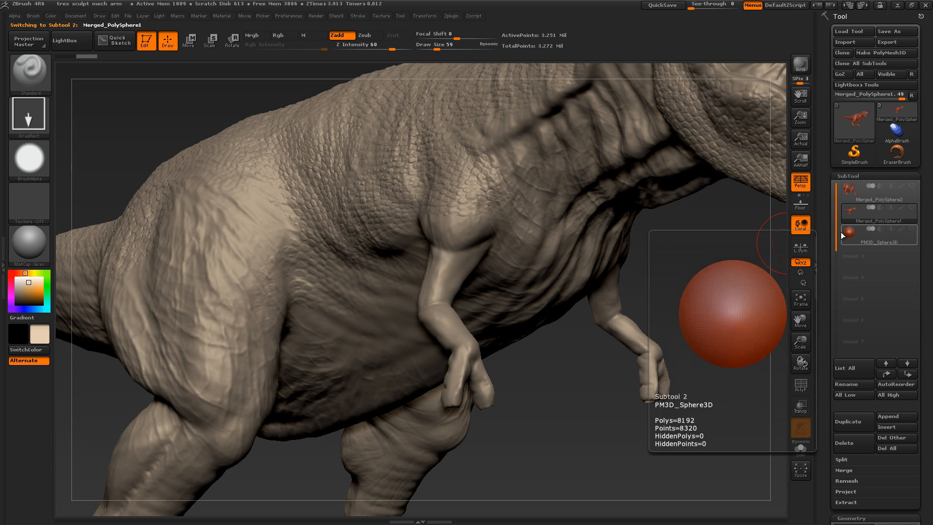
{"action": "left_click", "coordinate": [851, 235]}
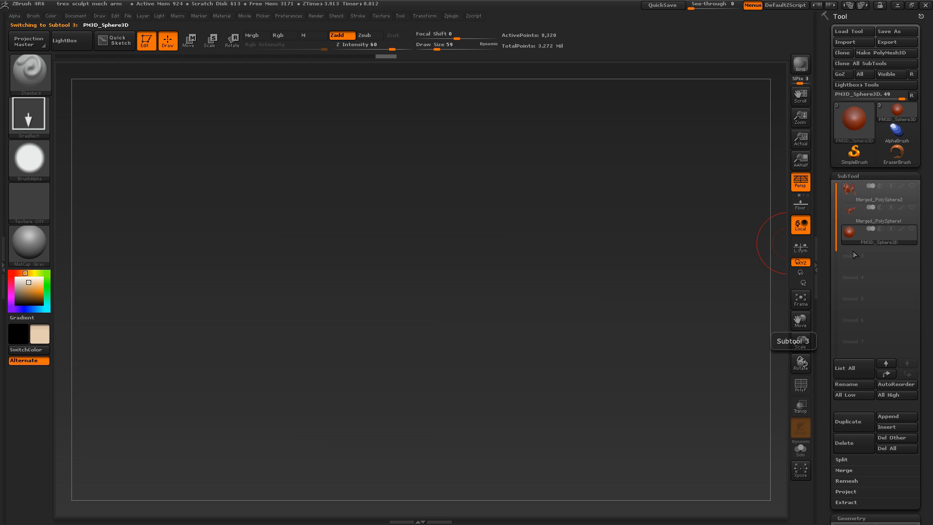
{"action": "left_click", "coordinate": [852, 192]}
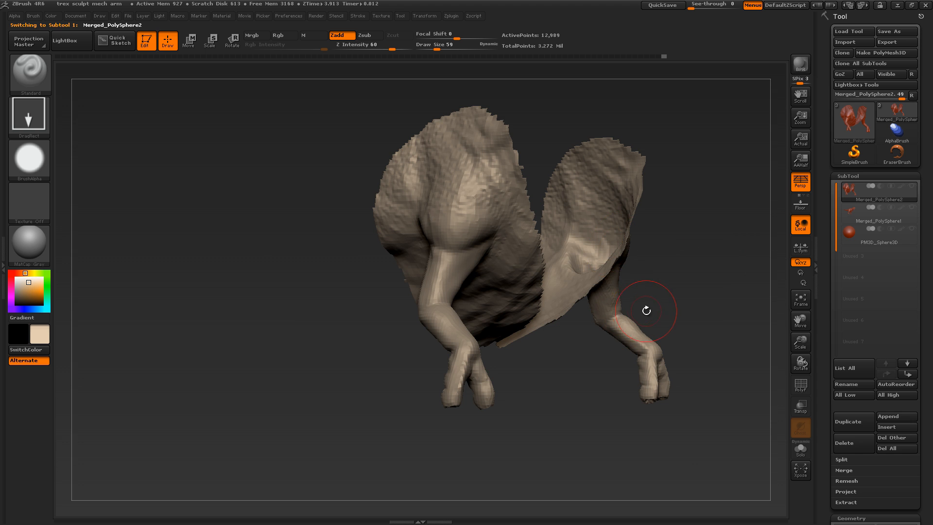
{"action": "mouse_move", "coordinate": [680, 299]}
{"action": "left_mouse_down"}
{"action": "mouse_move", "coordinate": [624, 284]}
{"action": "mouse_move", "coordinate": [636, 277]}
{"action": "mouse_move", "coordinate": [599, 260]}
{"action": "left_mouse_up"}
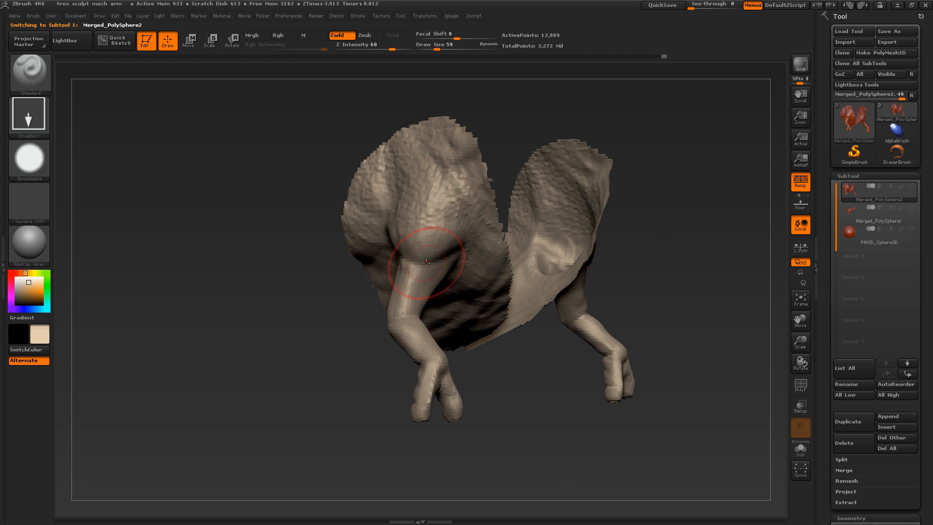
{"action": "mouse_move", "coordinate": [672, 285]}
{"action": "left_mouse_down"}
{"action": "mouse_move", "coordinate": [583, 304]}
{"action": "mouse_move", "coordinate": [674, 322]}
{"action": "left_mouse_up"}
{"action": "mouse_move", "coordinate": [538, 256]}
{"action": "left_mouse_down", "text": "alt"}
{"action": "mouse_move", "coordinate": [535, 239]}
{"action": "mouse_move", "coordinate": [409, 155]}
{"action": "mouse_move", "coordinate": [494, 442]}
{"action": "mouse_move", "coordinate": [538, 362]}
{"action": "left_mouse_up", "text": "alt"}
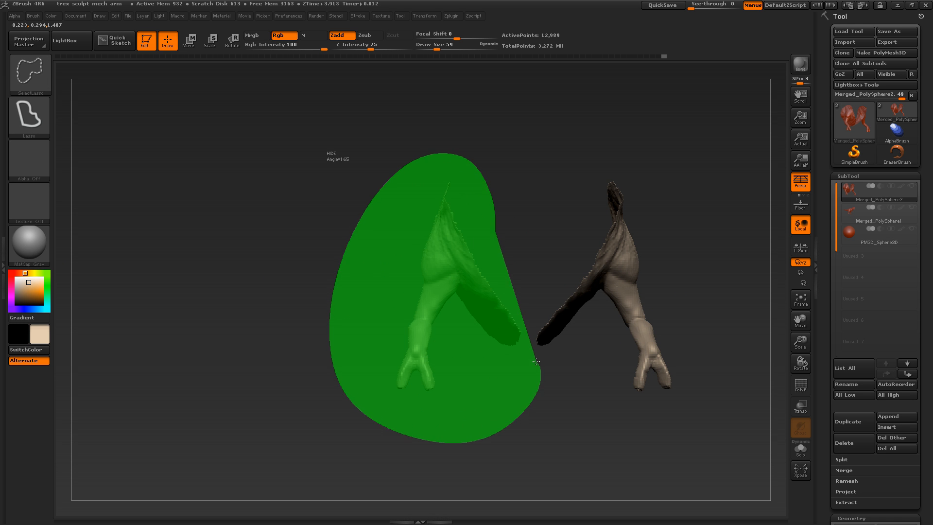
{"action": "left_click_drag", "start_coordinate": [526, 328], "coordinate": [496, 233], "text": "ctrl+shift"}
{"action": "mouse_move", "coordinate": [821, 309]}
{"action": "left_mouse_down"}
{"action": "mouse_move", "coordinate": [820, 231]}
{"action": "mouse_move", "coordinate": [819, 319]}
{"action": "left_mouse_up"}
{"action": "left_click", "coordinate": [845, 403]}
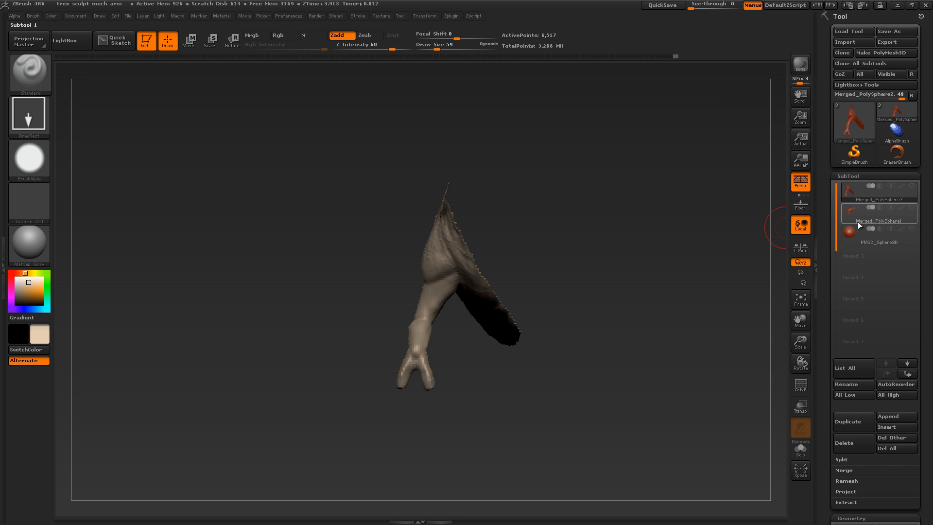
Hide the arms on the full-body T-rex subtool with a lasso selection and show the arm section subtool
{"action": "mouse_move", "coordinate": [848, 219]}
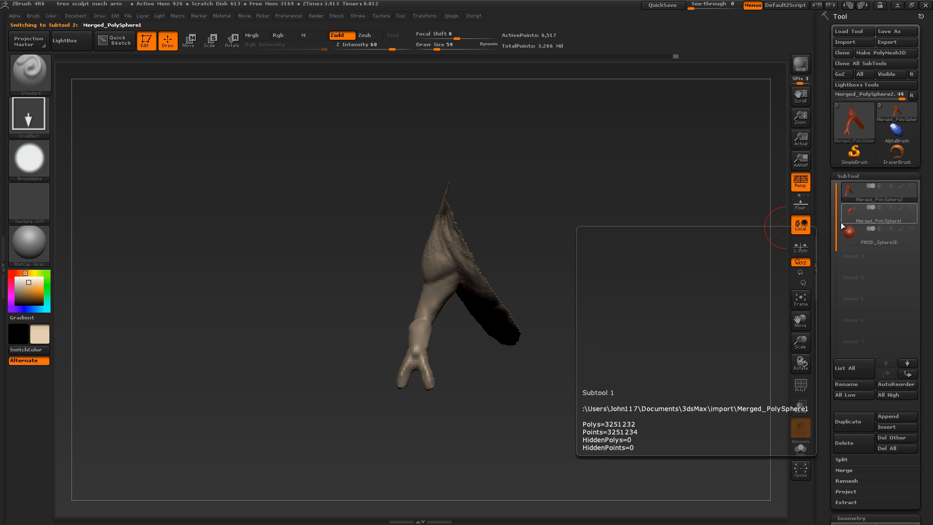
{"action": "left_click_drag", "start_coordinate": [514, 424], "coordinate": [639, 366]}
{"action": "mouse_move", "coordinate": [738, 374]}
{"action": "left_mouse_down"}
{"action": "mouse_move", "coordinate": [684, 387]}
{"action": "mouse_move", "coordinate": [625, 340]}
{"action": "mouse_move", "coordinate": [621, 319]}
{"action": "mouse_move", "coordinate": [649, 431]}
{"action": "mouse_move", "coordinate": [679, 413]}
{"action": "mouse_move", "coordinate": [662, 375]}
{"action": "mouse_move", "coordinate": [624, 351]}
{"action": "mouse_move", "coordinate": [594, 361]}
{"action": "mouse_move", "coordinate": [607, 382]}
{"action": "mouse_move", "coordinate": [615, 341]}
{"action": "mouse_move", "coordinate": [619, 351]}
{"action": "mouse_move", "coordinate": [603, 362]}
{"action": "left_mouse_up"}
{"action": "mouse_move", "coordinate": [569, 336]}
{"action": "left_mouse_down", "text": "ctrl+shift"}
{"action": "mouse_move", "coordinate": [564, 404]}
{"action": "mouse_move", "coordinate": [614, 398]}
{"action": "mouse_move", "coordinate": [633, 296]}
{"action": "left_mouse_up", "text": "ctrl+shift"}
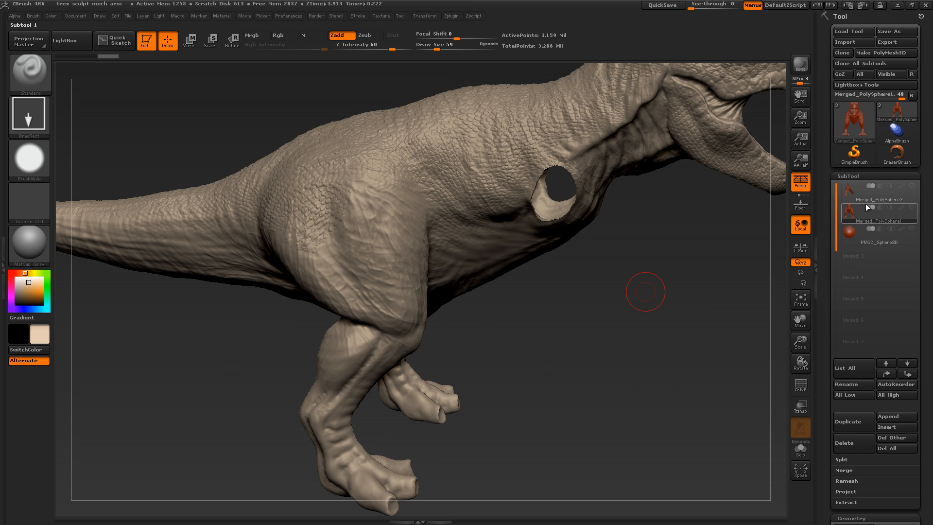
{"action": "left_click", "coordinate": [909, 186]}
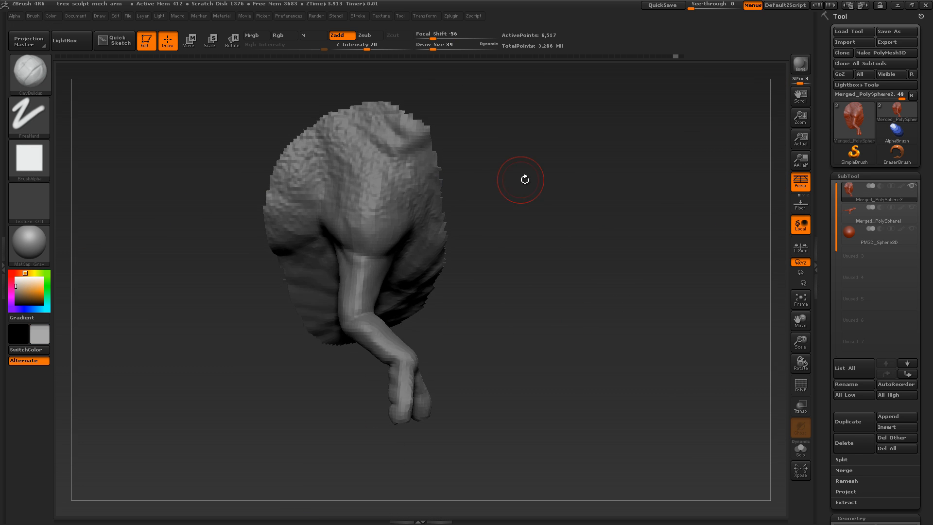
Subdivide the arm mesh once and build up a raised diagonal strip across the shoulder with ClayBuildup
{"action": "left_click_drag", "start_coordinate": [525, 179], "coordinate": [579, 194]}
{"action": "key", "text": "ctrl+d"}
{"action": "mouse_move", "coordinate": [515, 209]}
{"action": "left_mouse_down"}
{"action": "mouse_move", "coordinate": [547, 177]}
{"action": "mouse_move", "coordinate": [547, 156]}
{"action": "left_mouse_up"}
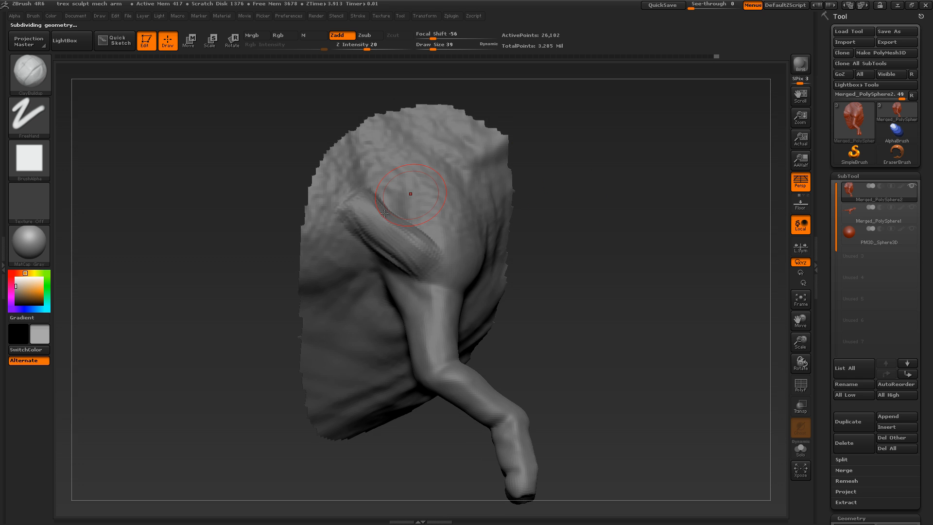
Flatten the top and side faces of the raised diagonal shoulder strip with the hPolish brush
{"action": "key", "text": "b"}
{"action": "key", "text": "h"}
{"action": "key", "text": "p"}
{"action": "left_click_drag", "start_coordinate": [381, 221], "coordinate": [423, 252]}
{"action": "left_click_drag", "start_coordinate": [537, 223], "coordinate": [554, 228]}
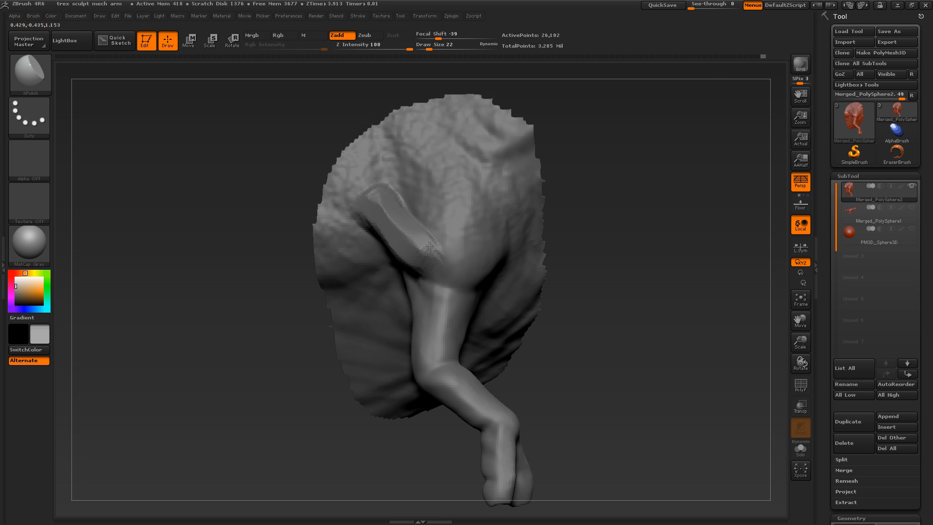
{"action": "left_click_drag", "start_coordinate": [586, 178], "coordinate": [617, 170]}
{"action": "left_click_drag", "start_coordinate": [376, 234], "coordinate": [416, 264]}
{"action": "left_click_drag", "start_coordinate": [549, 229], "coordinate": [538, 238]}
Define the edges of the diagonal shoulder strip with Dam_Standard and smooth the surface beside it
{"action": "key", "text": "b"}
{"action": "key", "text": "d"}
{"action": "key", "text": "s"}
{"action": "mouse_move", "coordinate": [422, 265]}
{"action": "left_mouse_down", "text": "shift"}
{"action": "mouse_move", "coordinate": [379, 217]}
{"action": "mouse_move", "coordinate": [413, 263]}
{"action": "left_mouse_up", "text": "shift"}
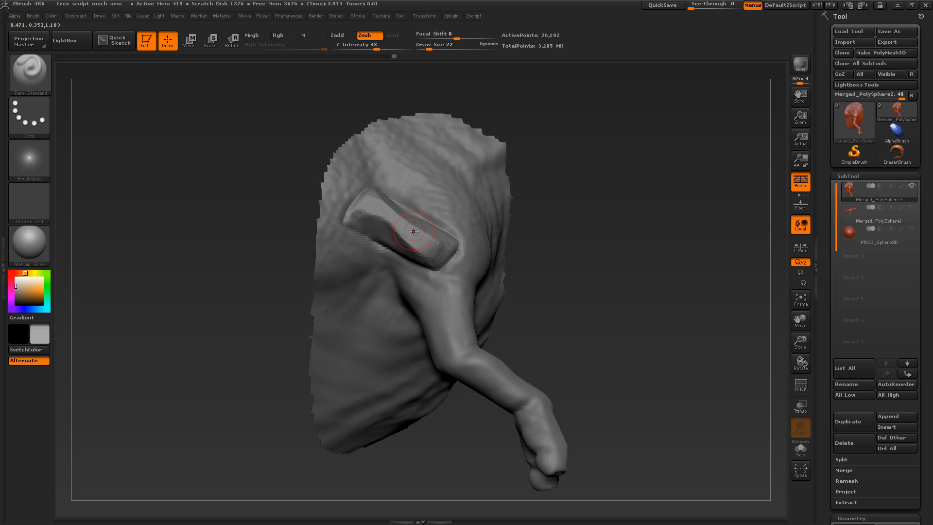
{"action": "left_click_drag", "start_coordinate": [554, 223], "coordinate": [570, 208]}
{"action": "key", "text": "b"}
{"action": "key", "text": "m"}
{"action": "key", "text": "t"}
{"action": "mouse_move", "coordinate": [673, 220]}
{"action": "left_mouse_down"}
{"action": "mouse_move", "coordinate": [594, 245]}
{"action": "mouse_move", "coordinate": [602, 228]}
{"action": "mouse_move", "coordinate": [580, 206]}
{"action": "mouse_move", "coordinate": [575, 232]}
{"action": "left_mouse_up"}
{"action": "key", "text": "b"}
{"action": "key", "text": "c"}
{"action": "key", "text": "b"}
{"action": "key", "text": "ctrl+z"}
Cut a groove up the shoulder next to the diagonal strip with a Slash brush
{"action": "key", "text": "b"}
{"action": "key", "text": "s"}
{"action": "key", "text": "l"}
{"action": "key", "text": "s"}
{"action": "left_click_drag", "start_coordinate": [433, 262], "coordinate": [436, 263]}
{"action": "left_click_drag", "start_coordinate": [424, 257], "coordinate": [411, 158]}
{"action": "left_click_drag", "start_coordinate": [597, 219], "coordinate": [566, 217]}
Cut a second curved groove up the shoulder from its base, undoing and redrawing the stroke until it fits
{"action": "mouse_move", "coordinate": [429, 276]}
{"action": "left_mouse_down"}
{"action": "mouse_move", "coordinate": [451, 278]}
{"action": "mouse_move", "coordinate": [486, 176]}
{"action": "left_mouse_up"}
{"action": "key", "text": "ctrl+z"}
{"action": "left_click_drag", "start_coordinate": [428, 275], "coordinate": [488, 176]}
{"action": "key", "text": "ctrl+z"}
{"action": "left_click_drag", "start_coordinate": [429, 276], "coordinate": [491, 171]}
{"action": "left_click_drag", "start_coordinate": [597, 243], "coordinate": [595, 217]}
Cut and smooth the remaining shoulder grooves, joining them into closed panel outlines beside the diagonal strip
{"action": "key", "text": "s"}
{"action": "left_click_drag", "start_coordinate": [470, 279], "coordinate": [510, 252]}
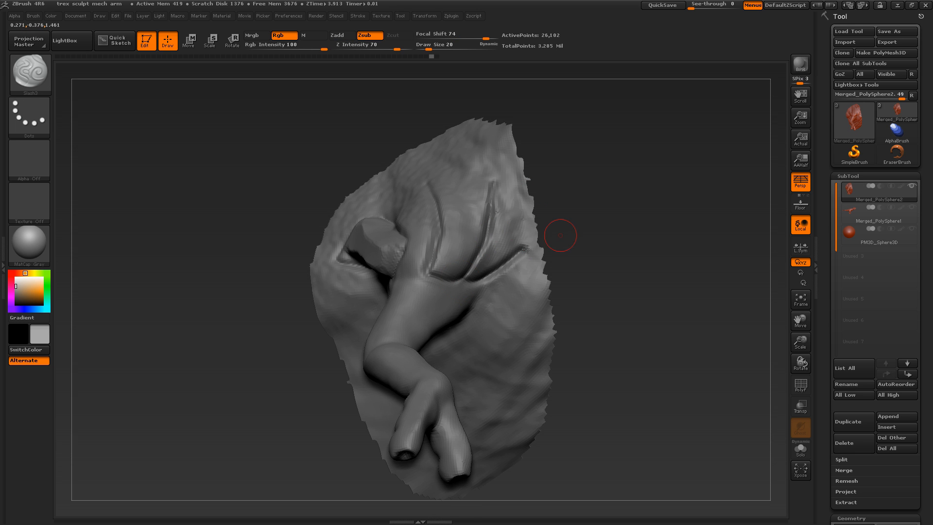
{"action": "mouse_move", "coordinate": [560, 191]}
{"action": "left_mouse_down"}
{"action": "mouse_move", "coordinate": [524, 249]}
{"action": "mouse_move", "coordinate": [492, 210]}
{"action": "left_mouse_up"}
{"action": "left_click_drag", "start_coordinate": [520, 247], "coordinate": [505, 225], "text": "shift"}
{"action": "mouse_move", "coordinate": [578, 175]}
{"action": "left_mouse_down"}
{"action": "mouse_move", "coordinate": [583, 200]}
{"action": "mouse_move", "coordinate": [583, 175]}
{"action": "left_mouse_up"}
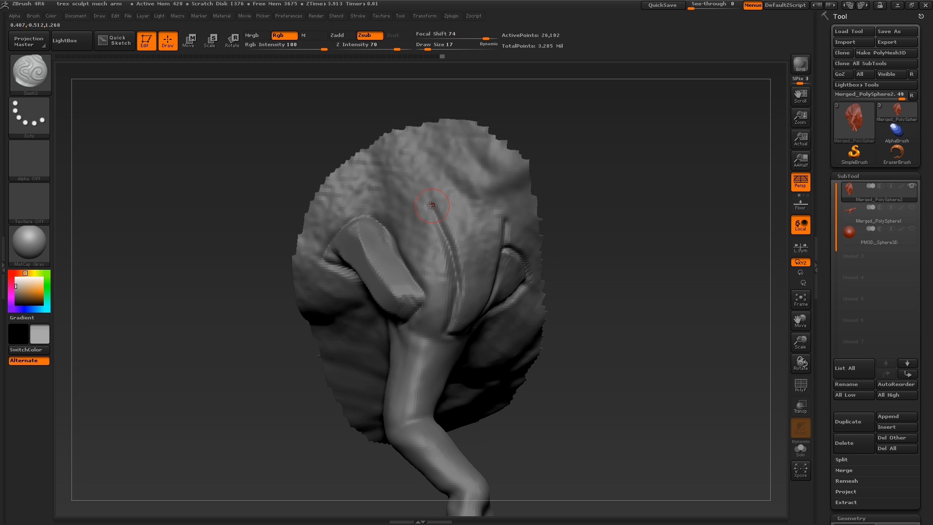
{"action": "mouse_move", "coordinate": [559, 204]}
{"action": "left_mouse_down"}
{"action": "mouse_move", "coordinate": [540, 207]}
{"action": "mouse_move", "coordinate": [549, 204]}
{"action": "left_mouse_up"}
Flatten the two large shoulder panels with the hPolish brush at a larger draw size
{"action": "key", "text": "b"}
{"action": "key", "text": "h"}
{"action": "key", "text": "p"}
{"action": "key", "text": "]"}
{"action": "key", "text": "]"}
{"action": "mouse_move", "coordinate": [428, 228]}
{"action": "left_mouse_down"}
{"action": "mouse_move", "coordinate": [406, 214]}
{"action": "mouse_move", "coordinate": [419, 237]}
{"action": "left_mouse_up"}
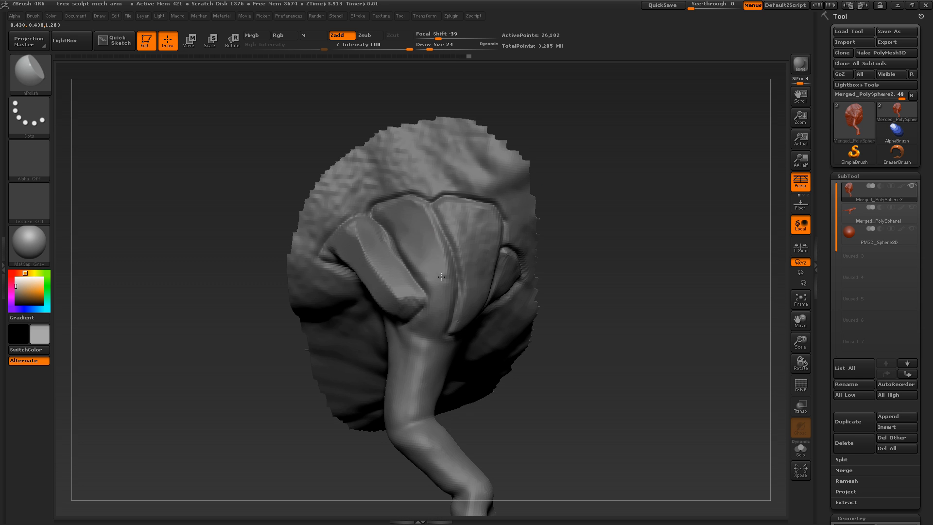
{"action": "left_click_drag", "start_coordinate": [573, 212], "coordinate": [554, 213]}
{"action": "left_click_drag", "start_coordinate": [466, 237], "coordinate": [484, 228]}
Continue polishing the shoulder panels towards the chest side and adjust the brush's draw size
{"action": "mouse_move", "coordinate": [574, 219]}
{"action": "left_mouse_down"}
{"action": "mouse_move", "coordinate": [574, 245]}
{"action": "mouse_move", "coordinate": [539, 282]}
{"action": "left_mouse_up"}
{"action": "left_click_drag", "start_coordinate": [483, 248], "coordinate": [489, 265]}
{"action": "left_click_drag", "start_coordinate": [569, 277], "coordinate": [510, 310]}
{"action": "key", "text": "s"}
{"action": "left_click", "coordinate": [524, 292]}
{"action": "left_click_drag", "start_coordinate": [602, 272], "coordinate": [597, 264]}
{"action": "mouse_move", "coordinate": [569, 294]}
{"action": "left_mouse_down", "text": "alt"}
{"action": "mouse_move", "coordinate": [588, 189]}
{"action": "mouse_move", "coordinate": [602, 276]}
{"action": "mouse_move", "coordinate": [578, 340]}
{"action": "mouse_move", "coordinate": [525, 335]}
{"action": "left_mouse_up", "text": "alt"}
Build up a raised plate on the upper arm just above the elbow with ClayBuildup
{"action": "key", "text": "b"}
{"action": "key", "text": "c"}
{"action": "key", "text": "b"}
{"action": "mouse_move", "coordinate": [433, 334]}
{"action": "left_mouse_down"}
{"action": "mouse_move", "coordinate": [442, 331]}
{"action": "mouse_move", "coordinate": [430, 377]}
{"action": "mouse_move", "coordinate": [439, 343]}
{"action": "left_mouse_up"}
{"action": "mouse_move", "coordinate": [617, 389]}
{"action": "left_mouse_down"}
{"action": "mouse_move", "coordinate": [546, 396]}
{"action": "mouse_move", "coordinate": [546, 374]}
{"action": "mouse_move", "coordinate": [573, 388]}
{"action": "mouse_move", "coordinate": [486, 393]}
{"action": "left_mouse_up"}
Flatten the raised plate above the elbow with a resized hPolish brush
{"action": "key", "text": "b"}
{"action": "key", "text": "h"}
{"action": "key", "text": "p"}
{"action": "key", "text": "s"}
{"action": "left_click", "coordinate": [436, 357]}
{"action": "left_click_drag", "start_coordinate": [456, 357], "coordinate": [440, 394]}
{"action": "mouse_move", "coordinate": [549, 405]}
{"action": "left_mouse_down"}
{"action": "mouse_move", "coordinate": [600, 398]}
{"action": "mouse_move", "coordinate": [585, 396]}
{"action": "left_mouse_up"}
Carve creases around the plate above the elbow with Dam_Standard and smooth the area next to it
{"action": "key", "text": "b"}
{"action": "key", "text": "d"}
{"action": "key", "text": "s"}
{"action": "left_click_drag", "start_coordinate": [457, 377], "coordinate": [424, 393]}
{"action": "left_click_drag", "start_coordinate": [529, 396], "coordinate": [588, 393]}
{"action": "left_click_drag", "start_coordinate": [464, 377], "coordinate": [437, 398]}
{"action": "left_click_drag", "start_coordinate": [579, 394], "coordinate": [535, 394]}
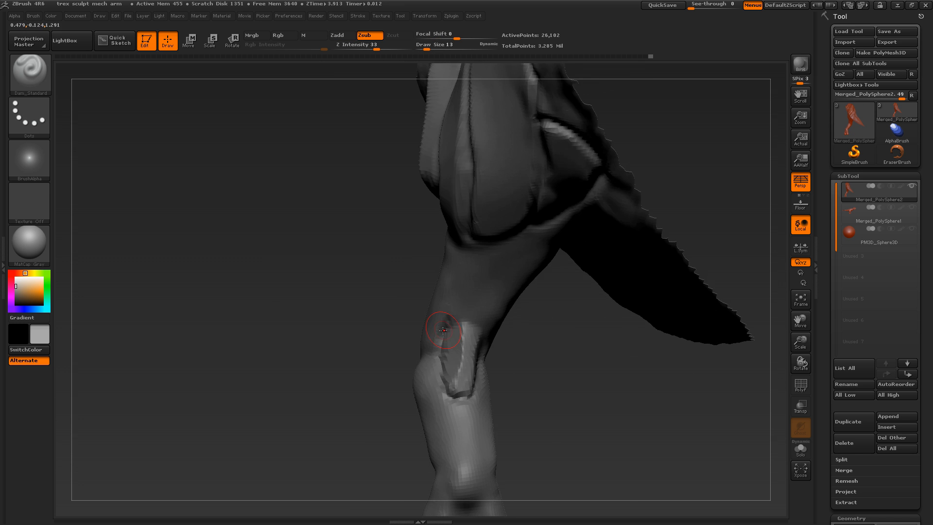
{"action": "left_click_drag", "start_coordinate": [442, 329], "coordinate": [469, 327]}
{"action": "left_click_drag", "start_coordinate": [578, 384], "coordinate": [547, 382]}
{"action": "left_click_drag", "start_coordinate": [493, 336], "coordinate": [479, 352], "text": "shift"}
Carve additional Dam_Standard lines on the upper arm to complete the outline of the panel above the elbow
{"action": "left_click_drag", "start_coordinate": [454, 321], "coordinate": [472, 360]}
{"action": "mouse_move", "coordinate": [539, 384]}
{"action": "left_mouse_down"}
{"action": "mouse_move", "coordinate": [602, 379]}
{"action": "mouse_move", "coordinate": [574, 374]}
{"action": "left_mouse_up"}
{"action": "left_click_drag", "start_coordinate": [447, 281], "coordinate": [494, 294]}
{"action": "left_click_drag", "start_coordinate": [544, 335], "coordinate": [500, 319]}
{"action": "left_click_drag", "start_coordinate": [478, 294], "coordinate": [474, 342]}
{"action": "left_click_drag", "start_coordinate": [511, 364], "coordinate": [554, 367]}
{"action": "mouse_move", "coordinate": [405, 348]}
{"action": "left_mouse_down"}
{"action": "mouse_move", "coordinate": [378, 337]}
{"action": "mouse_move", "coordinate": [382, 273]}
{"action": "left_mouse_up"}
{"action": "mouse_move", "coordinate": [558, 368]}
{"action": "left_mouse_down"}
{"action": "mouse_move", "coordinate": [530, 368]}
{"action": "mouse_move", "coordinate": [557, 368]}
{"action": "mouse_move", "coordinate": [559, 403]}
{"action": "left_mouse_up"}
{"action": "mouse_move", "coordinate": [559, 403]}
{"action": "left_mouse_down", "text": "alt"}
{"action": "mouse_move", "coordinate": [601, 437]}
{"action": "mouse_move", "coordinate": [578, 433]}
{"action": "left_mouse_up", "text": "alt"}
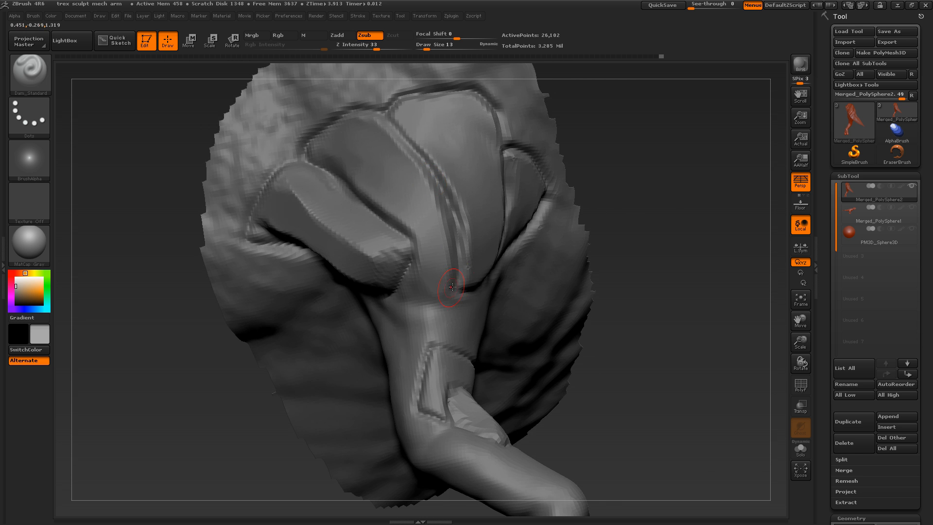
Crease the lower end of the diagonal shoulder strip and plane that end flat with the TrimDynamic brush
{"action": "left_click_drag", "start_coordinate": [415, 253], "coordinate": [410, 290]}
{"action": "left_click_drag", "start_coordinate": [580, 222], "coordinate": [579, 207]}
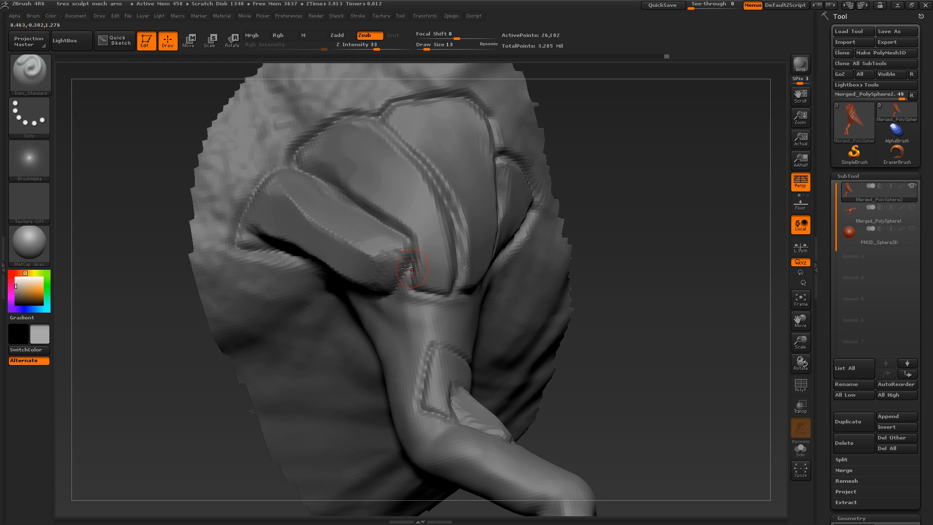
{"action": "key", "text": "b"}
{"action": "key", "text": "t"}
{"action": "key", "text": "d"}
{"action": "left_click_drag", "start_coordinate": [396, 257], "coordinate": [381, 276]}
{"action": "mouse_move", "coordinate": [545, 253]}
{"action": "left_mouse_down"}
{"action": "mouse_move", "coordinate": [556, 233]}
{"action": "mouse_move", "coordinate": [583, 243]}
{"action": "mouse_move", "coordinate": [572, 317]}
{"action": "mouse_move", "coordinate": [573, 275]}
{"action": "mouse_move", "coordinate": [572, 298]}
{"action": "mouse_move", "coordinate": [617, 241]}
{"action": "mouse_move", "coordinate": [520, 297]}
{"action": "left_mouse_up"}
Subdivide the arm mesh once more and make Dam_Standard the active brush
{"action": "key", "text": "b"}
{"action": "key", "text": "c"}
{"action": "key", "text": "b"}
{"action": "key", "text": "b"}
{"action": "key", "text": "d"}
{"action": "key", "text": "s"}
{"action": "key", "text": "ctrl+d"}
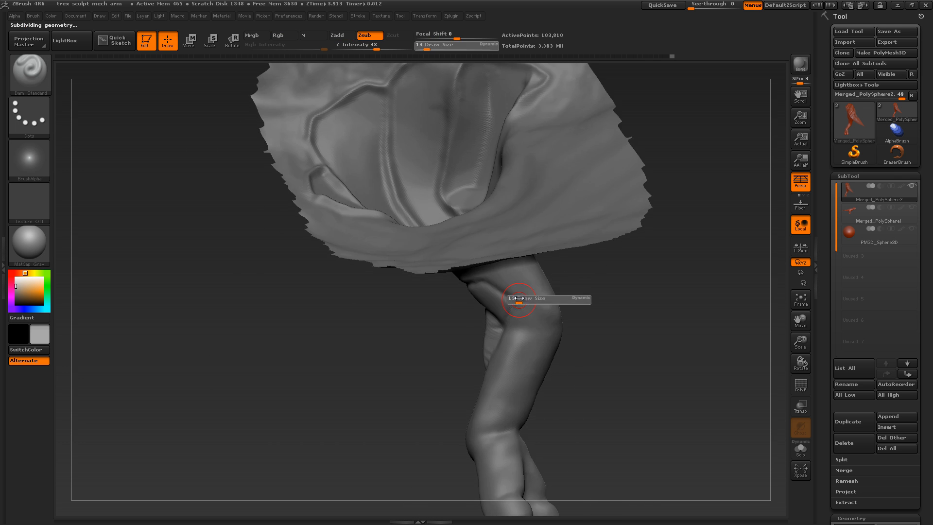
Cut a ring groove around the arm just above the elbow with a Slash brush
{"action": "key", "text": "b"}
{"action": "key", "text": "s"}
{"action": "key", "text": "3"}
{"action": "left_click_drag", "start_coordinate": [591, 282], "coordinate": [545, 288]}
{"action": "left_click_drag", "start_coordinate": [544, 287], "coordinate": [531, 292]}
{"action": "left_click_drag", "start_coordinate": [611, 270], "coordinate": [574, 286]}
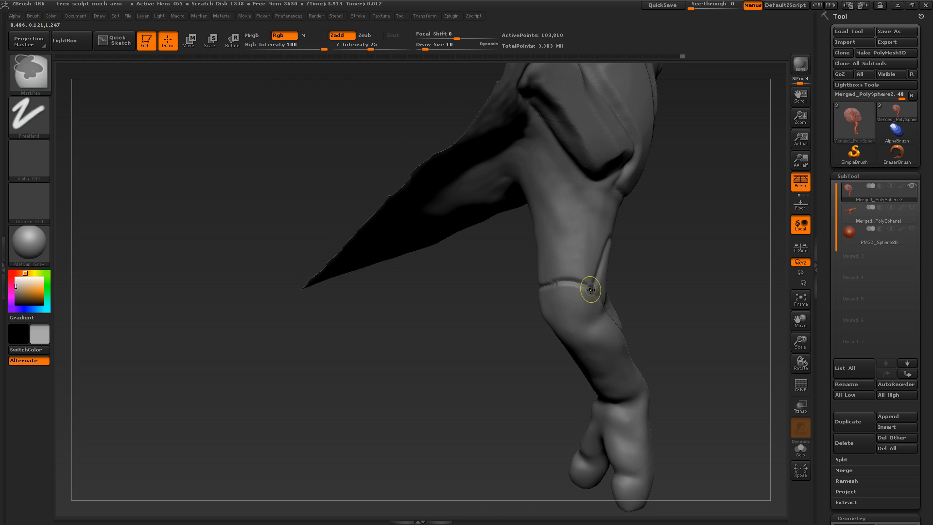
{"action": "left_click_drag", "start_coordinate": [500, 318], "coordinate": [524, 315]}
Refine the ring groove above the elbow with Dam_Standard and undo the trial arch outline drawn above it
{"action": "key", "text": "b"}
{"action": "key", "text": "d"}
{"action": "key", "text": "s"}
{"action": "left_click_drag", "start_coordinate": [571, 284], "coordinate": [545, 284]}
{"action": "left_click_drag", "start_coordinate": [515, 301], "coordinate": [457, 306]}
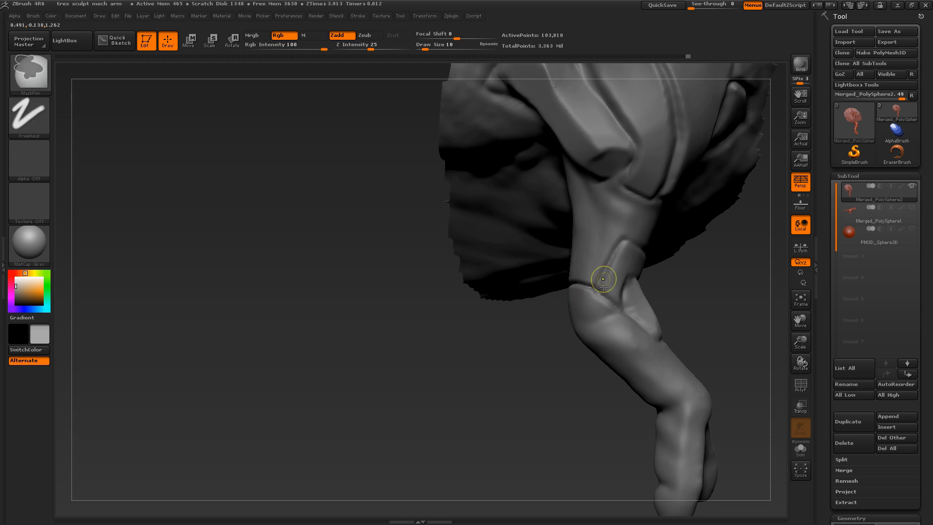
{"action": "mouse_move", "coordinate": [606, 262]}
{"action": "left_mouse_down"}
{"action": "mouse_move", "coordinate": [671, 267]}
{"action": "mouse_move", "coordinate": [625, 245]}
{"action": "left_mouse_up"}
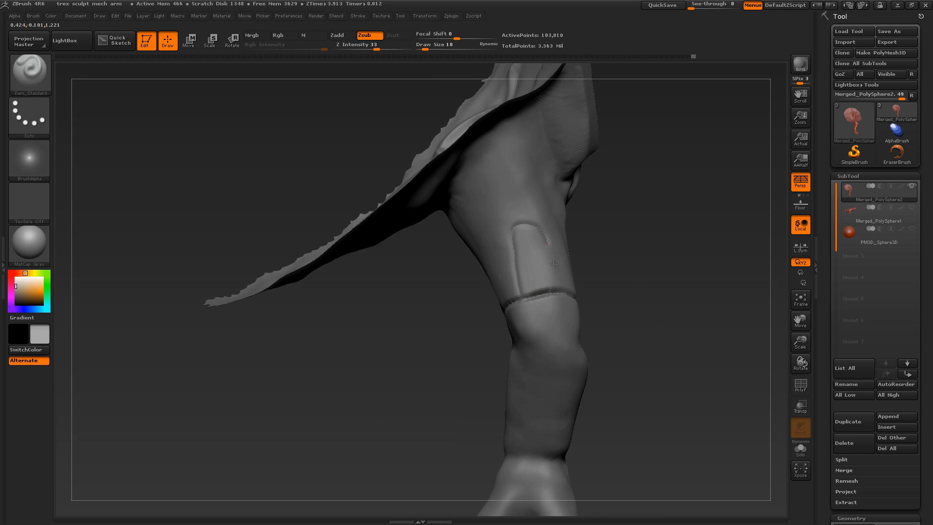
{"action": "key", "text": "ctrl+z"}
Mask a round-topped tab shape directly above the elbow's ring groove and invert the mask
{"action": "key", "text": "s"}
{"action": "left_click", "coordinate": [526, 244]}
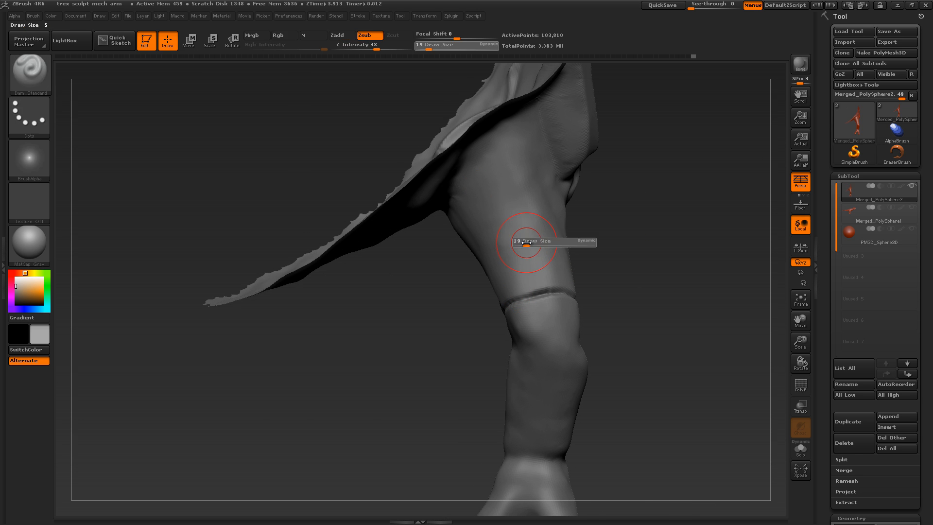
{"action": "left_click", "coordinate": [521, 236], "text": "ctrl"}
{"action": "key", "text": "s"}
{"action": "left_click", "coordinate": [521, 244]}
{"action": "left_click", "coordinate": [521, 234], "text": "ctrl"}
{"action": "left_click_drag", "start_coordinate": [512, 268], "coordinate": [505, 253], "text": "ctrl"}
{"action": "left_click_drag", "start_coordinate": [537, 285], "coordinate": [538, 253], "text": "ctrl"}
{"action": "mouse_move", "coordinate": [605, 251]}
{"action": "left_mouse_down"}
{"action": "mouse_move", "coordinate": [587, 247]}
{"action": "mouse_move", "coordinate": [611, 262]}
{"action": "mouse_move", "coordinate": [624, 252]}
{"action": "left_mouse_up"}
{"action": "key", "text": "ctrl+z"}
{"action": "left_click", "coordinate": [621, 246], "text": "ctrl"}
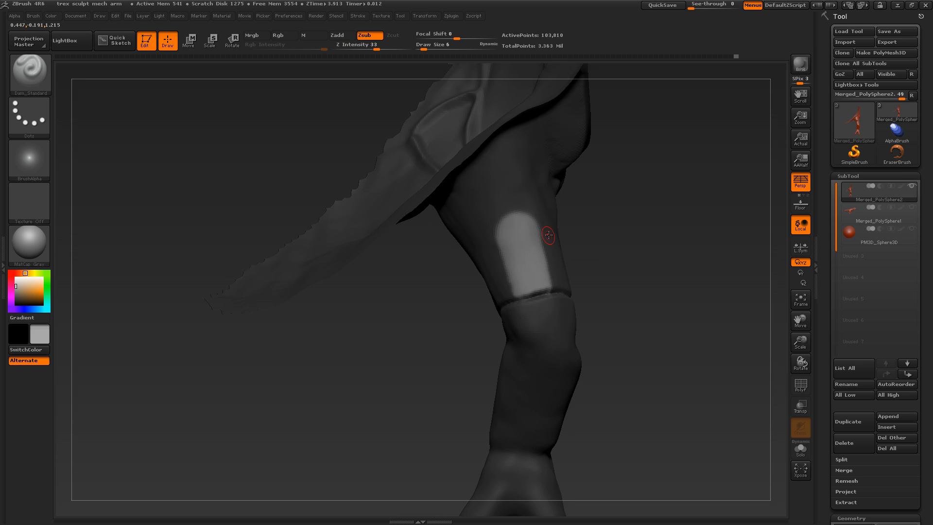
Undo the crease stroke, displace the unmasked tab shape using the Layer brush at Z Intensity 60, and clear the mask
{"action": "left_click_drag", "start_coordinate": [511, 232], "coordinate": [546, 289]}
{"action": "key", "text": "ctrl+z"}
{"action": "key", "text": "b"}
{"action": "key", "text": "l"}
{"action": "key", "text": "a"}
{"action": "left_click_drag", "start_coordinate": [369, 47], "coordinate": [384, 47]}
{"action": "key", "text": "Return"}
{"action": "left_click_drag", "start_coordinate": [395, 104], "coordinate": [447, 134]}
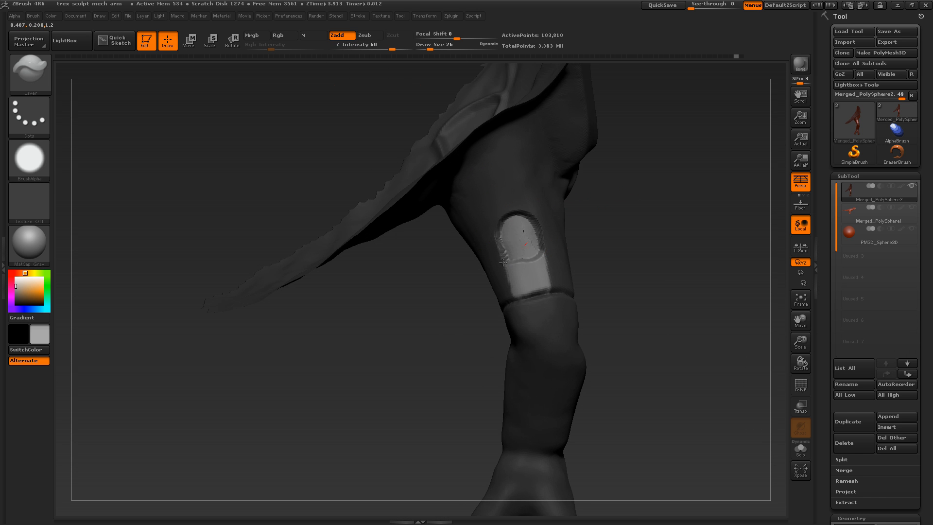
{"action": "left_click_drag", "start_coordinate": [526, 244], "coordinate": [530, 265]}
{"action": "mouse_move", "coordinate": [595, 236]}
{"action": "left_mouse_down"}
{"action": "mouse_move", "coordinate": [612, 238]}
{"action": "mouse_move", "coordinate": [579, 238]}
{"action": "mouse_move", "coordinate": [532, 272]}
{"action": "left_mouse_up"}
{"action": "mouse_move", "coordinate": [612, 240]}
{"action": "left_mouse_down"}
{"action": "mouse_move", "coordinate": [646, 254]}
{"action": "mouse_move", "coordinate": [606, 233]}
{"action": "mouse_move", "coordinate": [668, 258]}
{"action": "mouse_move", "coordinate": [634, 275]}
{"action": "left_mouse_up"}
Flatten the raised tab above the elbow with the hPolish brush at draw size 26
{"action": "key", "text": "b"}
{"action": "key", "text": "h"}
{"action": "key", "text": "p"}
{"action": "key", "text": "s"}
{"action": "left_click_drag", "start_coordinate": [538, 235], "coordinate": [529, 234]}
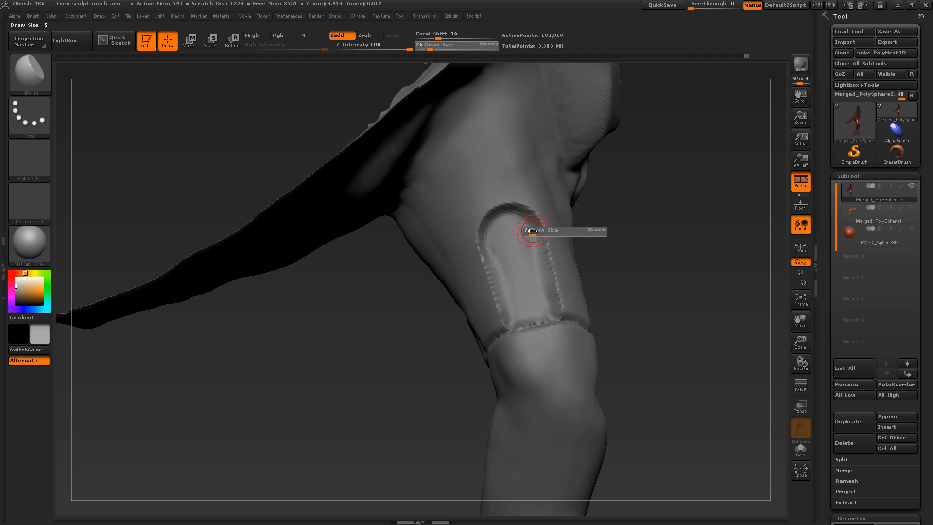
{"action": "mouse_move", "coordinate": [555, 293]}
{"action": "left_mouse_down"}
{"action": "mouse_move", "coordinate": [597, 306]}
{"action": "mouse_move", "coordinate": [661, 302]}
{"action": "left_mouse_up"}
Rework the tab's lower edge at the elbow's ring groove with ClayBuildup and hPolish
{"action": "key", "text": "b"}
{"action": "key", "text": "c"}
{"action": "key", "text": "b"}
{"action": "key", "text": "b"}
{"action": "key", "text": "h"}
{"action": "key", "text": "p"}
{"action": "left_click_drag", "start_coordinate": [512, 334], "coordinate": [548, 330]}
{"action": "left_click_drag", "start_coordinate": [619, 203], "coordinate": [576, 209]}
Crease the tab's sides and its lower edge along the ring groove with Dam_Standard at draw size 6
{"action": "key", "text": "b"}
{"action": "key", "text": "d"}
{"action": "key", "text": "s"}
{"action": "left_click_drag", "start_coordinate": [556, 305], "coordinate": [614, 313]}
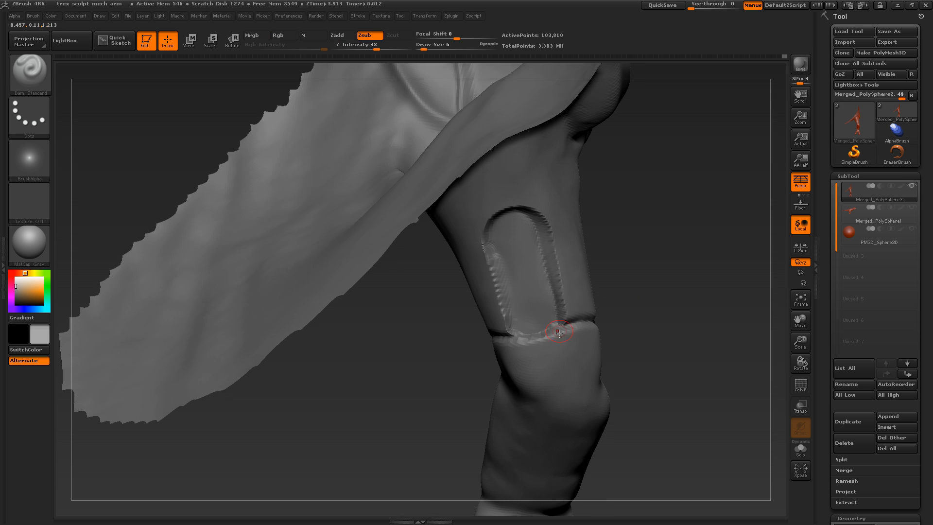
{"action": "left_click_drag", "start_coordinate": [500, 249], "coordinate": [494, 224]}
{"action": "left_click_drag", "start_coordinate": [515, 321], "coordinate": [508, 335]}
{"action": "mouse_move", "coordinate": [619, 311]}
{"action": "left_mouse_down"}
{"action": "mouse_move", "coordinate": [673, 307]}
{"action": "mouse_move", "coordinate": [613, 298]}
{"action": "left_mouse_up"}
Outline an angular panel beneath the raised shoulder bar with a Slash brush at draw size 8, undoing the last two strokes
{"action": "mouse_move", "coordinate": [669, 262]}
{"action": "left_mouse_down", "text": "alt"}
{"action": "mouse_move", "coordinate": [684, 213]}
{"action": "mouse_move", "coordinate": [697, 224]}
{"action": "left_mouse_up", "text": "alt"}
{"action": "key", "text": "3"}
{"action": "mouse_move", "coordinate": [733, 191]}
{"action": "left_mouse_down", "text": "alt"}
{"action": "mouse_move", "coordinate": [729, 161]}
{"action": "mouse_move", "coordinate": [721, 163]}
{"action": "left_mouse_up", "text": "alt"}
{"action": "left_click_drag", "start_coordinate": [616, 202], "coordinate": [586, 245]}
{"action": "mouse_move", "coordinate": [719, 210]}
{"action": "left_mouse_down"}
{"action": "mouse_move", "coordinate": [733, 205]}
{"action": "mouse_move", "coordinate": [677, 318]}
{"action": "mouse_move", "coordinate": [652, 284]}
{"action": "mouse_move", "coordinate": [685, 312]}
{"action": "mouse_move", "coordinate": [587, 264]}
{"action": "mouse_move", "coordinate": [533, 258]}
{"action": "left_mouse_up"}
{"action": "left_click_drag", "start_coordinate": [690, 234], "coordinate": [709, 237]}
{"action": "left_click_drag", "start_coordinate": [558, 286], "coordinate": [446, 259]}
{"action": "key", "text": "ctrl+z"}
{"action": "key", "text": "ctrl+z"}
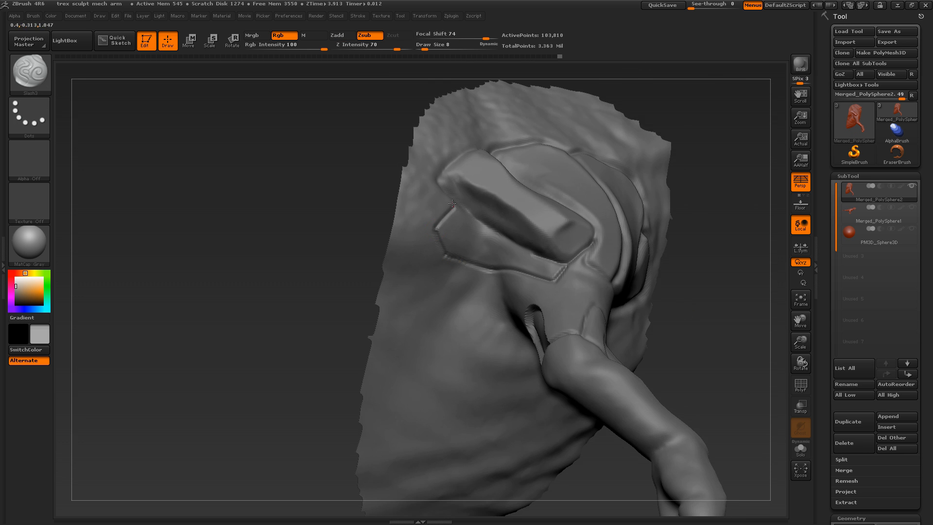
Mask the interior of the outlined panel beneath the shoulder bar with a draw size of 6
{"action": "key", "text": "b"}
{"action": "key", "text": "c"}
{"action": "key", "text": "b"}
{"action": "left_click_drag", "start_coordinate": [463, 223], "coordinate": [506, 258]}
{"action": "mouse_move", "coordinate": [712, 232]}
{"action": "left_mouse_down"}
{"action": "mouse_move", "coordinate": [714, 261]}
{"action": "mouse_move", "coordinate": [704, 240]}
{"action": "left_mouse_up"}
{"action": "key", "text": "s"}
{"action": "left_click_drag", "start_coordinate": [491, 253], "coordinate": [489, 253]}
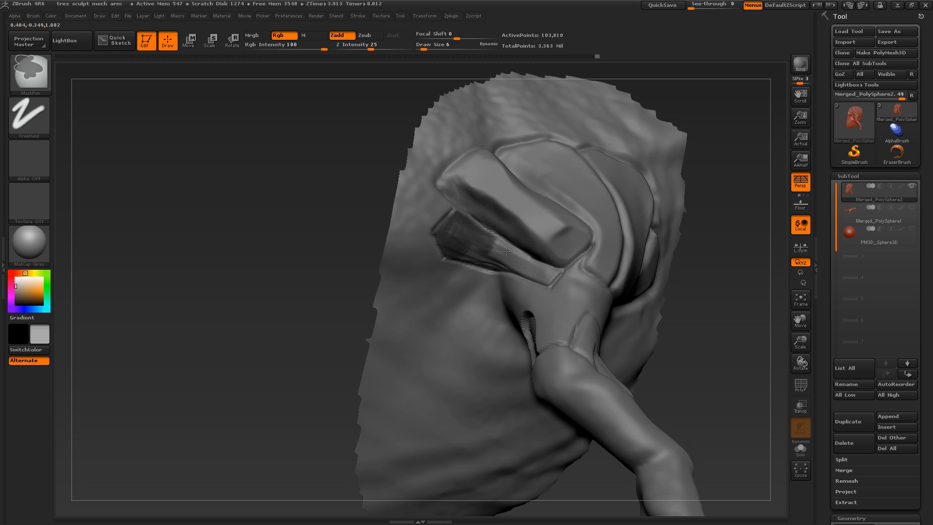
{"action": "left_click_drag", "start_coordinate": [707, 229], "coordinate": [714, 201]}
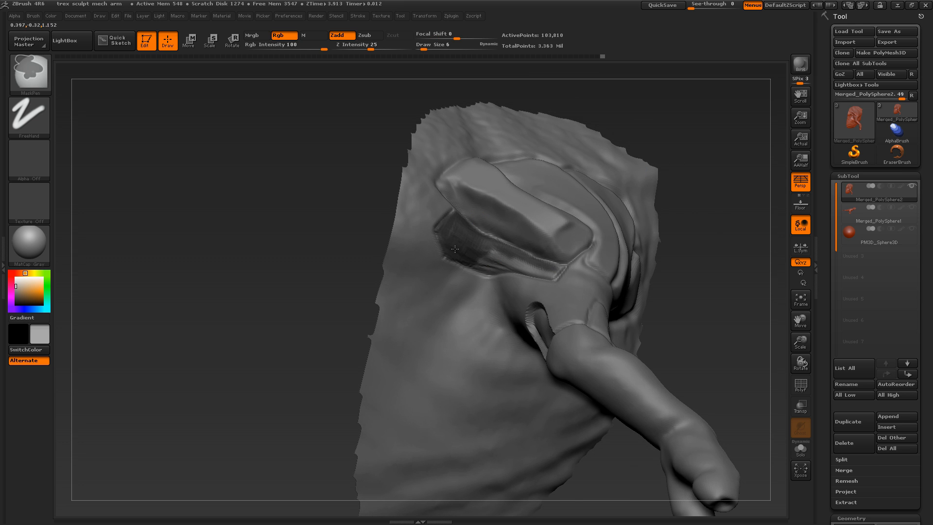
Extend the mask to the panel's lower edge and narrow end, and invert it
{"action": "left_click_drag", "start_coordinate": [489, 254], "coordinate": [510, 263], "text": "ctrl"}
{"action": "mouse_move", "coordinate": [703, 238]}
{"action": "left_mouse_down"}
{"action": "mouse_move", "coordinate": [699, 202]}
{"action": "mouse_move", "coordinate": [697, 243]}
{"action": "left_mouse_up"}
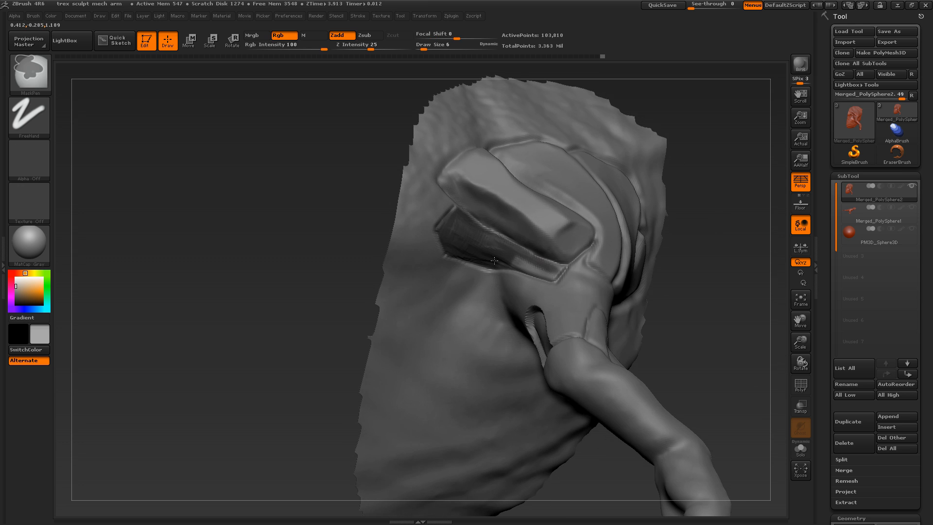
{"action": "left_click_drag", "start_coordinate": [547, 266], "coordinate": [555, 268], "text": "ctrl"}
{"action": "left_click_drag", "start_coordinate": [690, 238], "coordinate": [688, 221]}
{"action": "left_click_drag", "start_coordinate": [553, 277], "coordinate": [534, 271], "text": "ctrl"}
{"action": "left_click_drag", "start_coordinate": [680, 243], "coordinate": [668, 214]}
{"action": "left_click_drag", "start_coordinate": [496, 271], "coordinate": [514, 268], "text": "ctrl"}
{"action": "mouse_move", "coordinate": [661, 236]}
{"action": "left_mouse_down"}
{"action": "mouse_move", "coordinate": [660, 226]}
{"action": "mouse_move", "coordinate": [649, 277]}
{"action": "left_mouse_up"}
{"action": "left_click", "coordinate": [348, 248], "text": "ctrl"}
Pull the unmasked panel outward from the shoulder with the Move Topological brush
{"action": "key", "text": "b"}
{"action": "key", "text": "m"}
{"action": "key", "text": "t"}
{"action": "left_click_drag", "start_coordinate": [348, 248], "coordinate": [335, 217]}
{"action": "key", "text": "s"}
{"action": "left_click_drag", "start_coordinate": [481, 253], "coordinate": [491, 254]}
{"action": "left_click_drag", "start_coordinate": [311, 243], "coordinate": [341, 238]}
{"action": "left_click_drag", "start_coordinate": [490, 243], "coordinate": [493, 228]}
{"action": "mouse_move", "coordinate": [341, 228]}
{"action": "left_mouse_down"}
{"action": "mouse_move", "coordinate": [313, 231]}
{"action": "mouse_move", "coordinate": [316, 277]}
{"action": "left_mouse_up"}
{"action": "mouse_move", "coordinate": [489, 235]}
{"action": "left_mouse_down"}
{"action": "mouse_move", "coordinate": [486, 249]}
{"action": "mouse_move", "coordinate": [503, 247]}
{"action": "mouse_move", "coordinate": [466, 234]}
{"action": "left_mouse_up"}
{"action": "key", "text": "s"}
Raise the panel further and even out its profile with Move Topological at draw size 53
{"action": "left_click_drag", "start_coordinate": [729, 252], "coordinate": [724, 141]}
{"action": "key", "text": "b"}
{"action": "key", "text": "m"}
{"action": "key", "text": "t"}
{"action": "key", "text": "s"}
{"action": "left_click_drag", "start_coordinate": [492, 253], "coordinate": [495, 252]}
{"action": "left_click_drag", "start_coordinate": [335, 243], "coordinate": [355, 224]}
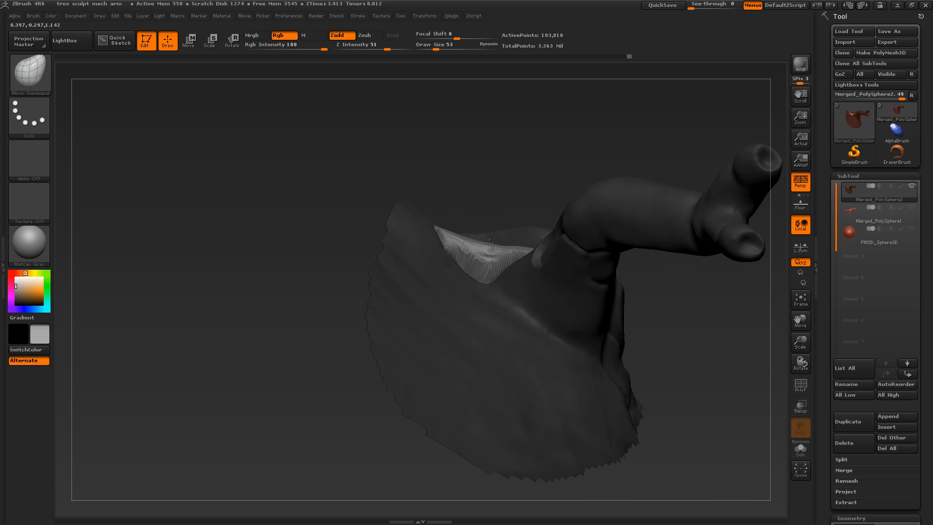
{"action": "left_click_drag", "start_coordinate": [498, 253], "coordinate": [500, 246]}
{"action": "left_click_drag", "start_coordinate": [340, 234], "coordinate": [365, 213]}
{"action": "left_click_drag", "start_coordinate": [471, 264], "coordinate": [464, 248]}
Flatten the faces of the raised panel beneath the shoulder bar
{"action": "mouse_move", "coordinate": [720, 194]}
{"action": "left_mouse_down"}
{"action": "mouse_move", "coordinate": [704, 272]}
{"action": "mouse_move", "coordinate": [681, 292]}
{"action": "left_mouse_up"}
{"action": "left_click_drag", "start_coordinate": [452, 238], "coordinate": [533, 297]}
{"action": "left_click_drag", "start_coordinate": [681, 258], "coordinate": [700, 277]}
{"action": "left_click_drag", "start_coordinate": [467, 230], "coordinate": [481, 245]}
{"action": "left_click_drag", "start_coordinate": [704, 286], "coordinate": [711, 278]}
{"action": "left_click_drag", "start_coordinate": [450, 229], "coordinate": [486, 257]}
{"action": "mouse_move", "coordinate": [690, 272]}
{"action": "left_mouse_down"}
{"action": "mouse_move", "coordinate": [741, 284]}
{"action": "mouse_move", "coordinate": [692, 218]}
{"action": "mouse_move", "coordinate": [666, 285]}
{"action": "mouse_move", "coordinate": [690, 273]}
{"action": "left_mouse_up"}
Adjust the raised panel's edges with Move Topological using a smaller brush
{"action": "key", "text": "b"}
{"action": "key", "text": "m"}
{"action": "key", "text": "t"}
{"action": "key", "text": "["}
{"action": "key", "text": "["}
{"action": "left_click_drag", "start_coordinate": [707, 273], "coordinate": [692, 286]}
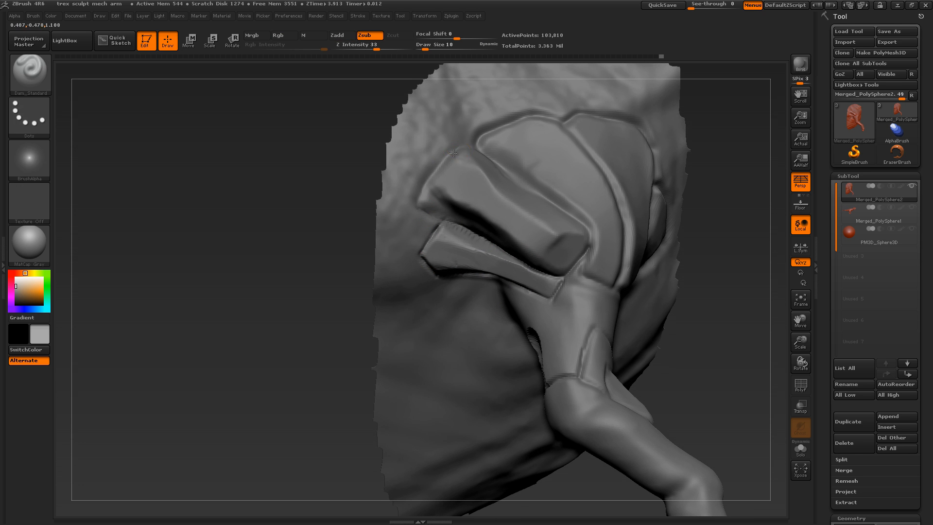
Form a narrow raised strut across the elbow joint, running from the upper arm's cuff onto the forearm
{"action": "mouse_move", "coordinate": [751, 216]}
{"action": "left_mouse_down"}
{"action": "mouse_move", "coordinate": [718, 152]}
{"action": "mouse_move", "coordinate": [704, 210]}
{"action": "mouse_move", "coordinate": [665, 255]}
{"action": "mouse_move", "coordinate": [718, 206]}
{"action": "mouse_move", "coordinate": [360, 407]}
{"action": "mouse_move", "coordinate": [394, 389]}
{"action": "left_mouse_up"}
{"action": "left_click_drag", "start_coordinate": [464, 345], "coordinate": [443, 331]}
{"action": "left_click_drag", "start_coordinate": [389, 408], "coordinate": [366, 410]}
{"action": "left_click_drag", "start_coordinate": [468, 341], "coordinate": [500, 383]}
{"action": "left_click_drag", "start_coordinate": [427, 422], "coordinate": [398, 423]}
{"action": "left_click_drag", "start_coordinate": [467, 341], "coordinate": [506, 390]}
{"action": "left_click_drag", "start_coordinate": [398, 418], "coordinate": [355, 415]}
{"action": "left_click_drag", "start_coordinate": [469, 392], "coordinate": [486, 393]}
{"action": "left_click_drag", "start_coordinate": [549, 391], "coordinate": [518, 325]}
{"action": "mouse_move", "coordinate": [600, 379]}
{"action": "left_mouse_down"}
{"action": "mouse_move", "coordinate": [637, 379]}
{"action": "mouse_move", "coordinate": [590, 374]}
{"action": "left_mouse_up"}
Flatten the faces of the elbow strut with hPolish using a larger brush
{"action": "key", "text": "b"}
{"action": "key", "text": "h"}
{"action": "key", "text": "p"}
{"action": "left_click_drag", "start_coordinate": [474, 342], "coordinate": [476, 330]}
{"action": "mouse_move", "coordinate": [595, 379]}
{"action": "left_mouse_down"}
{"action": "mouse_move", "coordinate": [566, 377]}
{"action": "mouse_move", "coordinate": [593, 375]}
{"action": "mouse_move", "coordinate": [578, 373]}
{"action": "left_mouse_up"}
{"action": "key", "text": "bracketright"}
{"action": "left_click_drag", "start_coordinate": [532, 340], "coordinate": [545, 354]}
{"action": "left_click_drag", "start_coordinate": [607, 374], "coordinate": [578, 372]}
{"action": "left_click_drag", "start_coordinate": [547, 343], "coordinate": [544, 329]}
{"action": "left_click_drag", "start_coordinate": [602, 337], "coordinate": [499, 286]}
{"action": "right_click_drag", "start_coordinate": [564, 323], "coordinate": [519, 331]}
{"action": "mouse_move", "coordinate": [559, 379]}
{"action": "right_mouse_down", "text": "ctrl"}
{"action": "mouse_move", "coordinate": [550, 345]}
{"action": "mouse_move", "coordinate": [581, 362]}
{"action": "mouse_move", "coordinate": [598, 341]}
{"action": "mouse_move", "coordinate": [604, 367]}
{"action": "right_mouse_up", "text": "ctrl"}
Undo the last three sculpting strokes and redo two of them
{"action": "key", "text": "ctrl+z"}
{"action": "key", "text": "ctrl+z"}
{"action": "key", "text": "ctrl+z"}
{"action": "key", "text": "ctrl+shift+z"}
{"action": "key", "text": "ctrl+shift+z"}
Cut a groove across the wrist and a curved plate outline below it with a Slash brush at draw size 14
{"action": "key", "text": "3"}
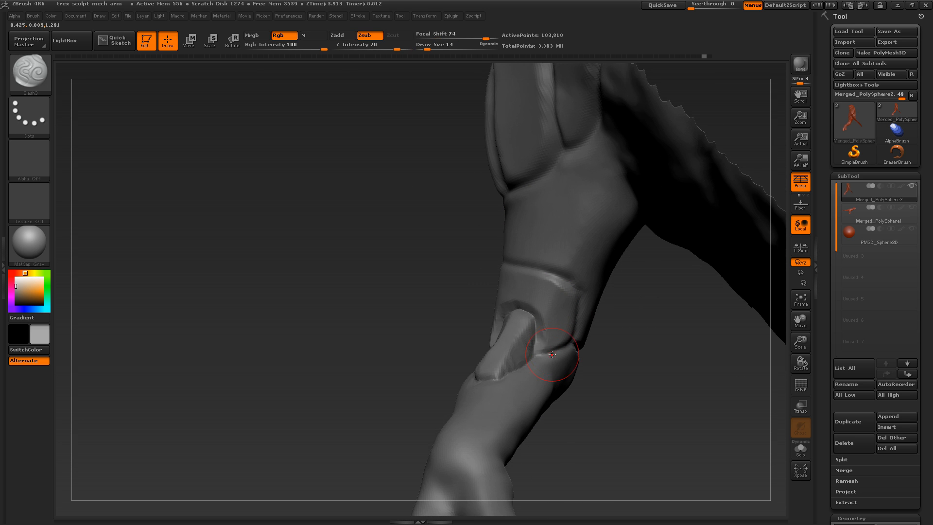
{"action": "mouse_move", "coordinate": [537, 350]}
{"action": "right_mouse_down"}
{"action": "mouse_move", "coordinate": [545, 359]}
{"action": "mouse_move", "coordinate": [449, 374]}
{"action": "mouse_move", "coordinate": [581, 327]}
{"action": "mouse_move", "coordinate": [552, 323]}
{"action": "right_mouse_up"}
{"action": "key", "text": "ctrl"}
{"action": "left_click_drag", "start_coordinate": [581, 325], "coordinate": [577, 311], "text": "ctrl"}
{"action": "mouse_move", "coordinate": [577, 311]}
{"action": "right_mouse_down"}
{"action": "mouse_move", "coordinate": [575, 302]}
{"action": "mouse_move", "coordinate": [587, 322]}
{"action": "mouse_move", "coordinate": [576, 321]}
{"action": "right_mouse_up"}
{"action": "mouse_move", "coordinate": [461, 309]}
{"action": "left_mouse_down"}
{"action": "mouse_move", "coordinate": [491, 336]}
{"action": "mouse_move", "coordinate": [530, 335]}
{"action": "left_mouse_up"}
{"action": "right_click_drag", "start_coordinate": [530, 336], "coordinate": [508, 337]}
{"action": "key", "text": "ctrl"}
Build up the outlined wrist plate with ClayBuildup at draw size 17 and Z Intensity 20
{"action": "mouse_move", "coordinate": [521, 304]}
{"action": "right_mouse_down"}
{"action": "mouse_move", "coordinate": [562, 285]}
{"action": "mouse_move", "coordinate": [549, 279]}
{"action": "right_mouse_up"}
{"action": "key", "text": "b"}
{"action": "key", "text": "c"}
{"action": "key", "text": "b"}
{"action": "left_click_drag", "start_coordinate": [505, 306], "coordinate": [493, 327]}
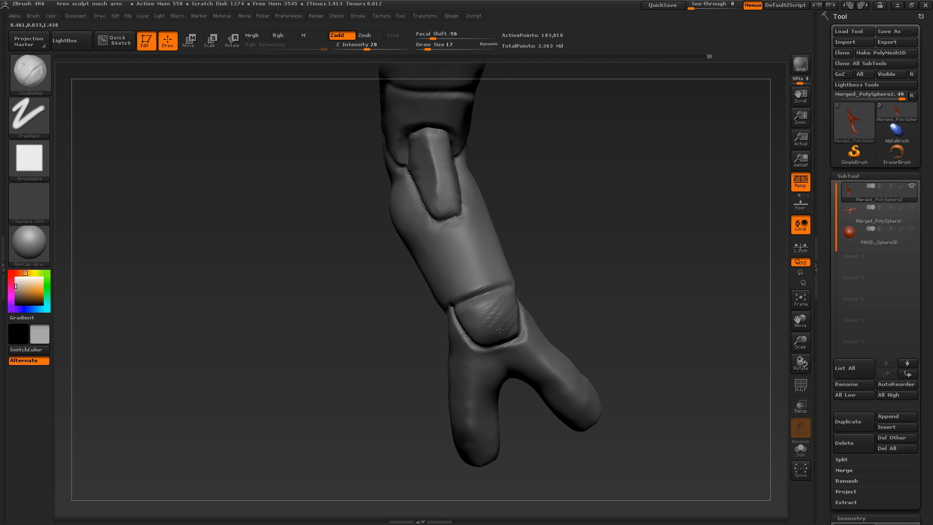
Flatten the wrist plate's top and bevel its sides with hPolish at draw size 9
{"action": "right_click_drag", "start_coordinate": [497, 327], "coordinate": [472, 317]}
{"action": "left_click_drag", "start_coordinate": [467, 321], "coordinate": [466, 321]}
{"action": "mouse_move", "coordinate": [471, 321]}
{"action": "right_mouse_down"}
{"action": "mouse_move", "coordinate": [500, 325]}
{"action": "mouse_move", "coordinate": [472, 331]}
{"action": "mouse_move", "coordinate": [484, 338]}
{"action": "right_mouse_up"}
{"action": "left_click_drag", "start_coordinate": [515, 335], "coordinate": [500, 343]}
{"action": "right_click_drag", "start_coordinate": [511, 332], "coordinate": [487, 302]}
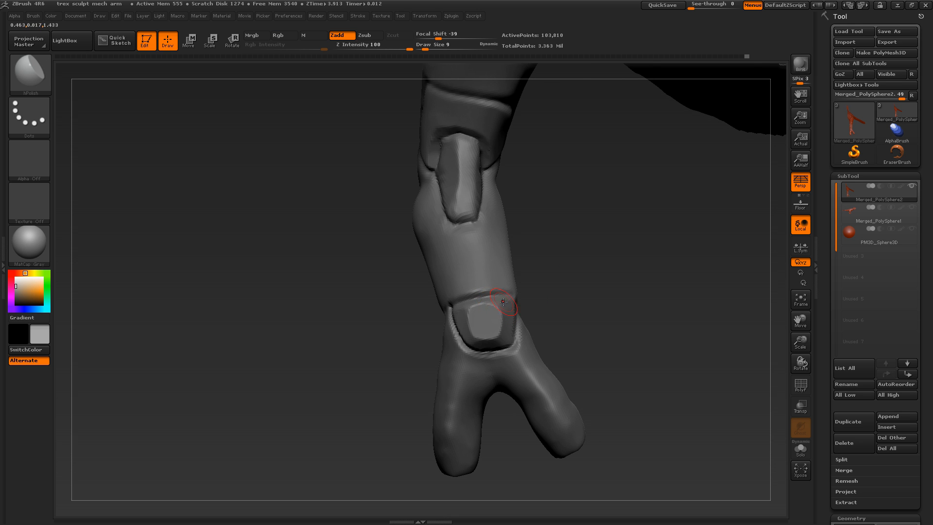
Adjust the wrist plate's shape with the Move Topological brush
{"action": "key", "text": "b"}
{"action": "key", "text": "m"}
{"action": "key", "text": "t"}
{"action": "key", "text": "b"}
{"action": "key", "text": "s"}
Cut a panel line along the forearm from the elbow strut to the wrist plate with Slash, and refine it with Dam_Standard
{"action": "key", "text": "3"}
{"action": "right_click_drag", "start_coordinate": [539, 282], "coordinate": [495, 322]}
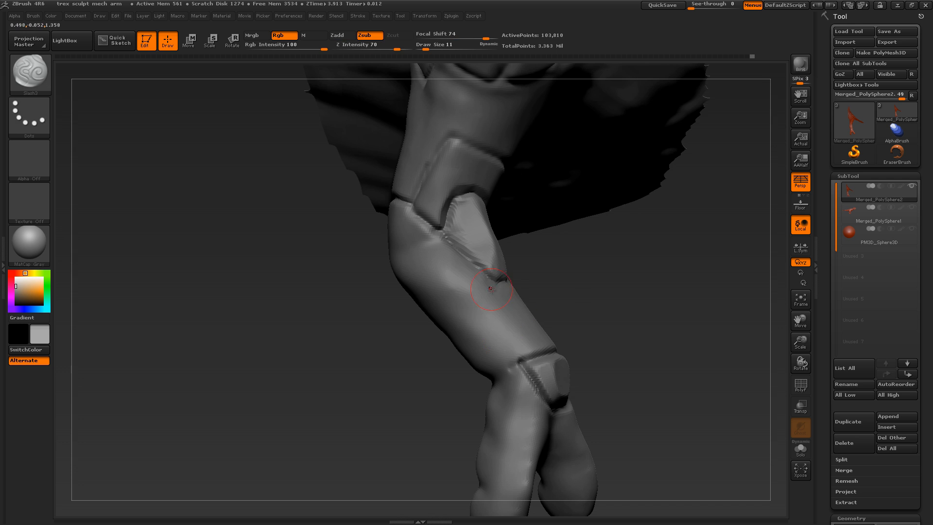
{"action": "right_click_drag", "start_coordinate": [575, 299], "coordinate": [560, 269]}
{"action": "right_click_drag", "start_coordinate": [493, 292], "coordinate": [499, 279]}
{"action": "right_click_drag", "start_coordinate": [585, 332], "coordinate": [591, 299], "text": "ctrl"}
{"action": "mouse_move", "coordinate": [591, 299]}
{"action": "right_mouse_down", "text": "ctrl"}
{"action": "mouse_move", "coordinate": [620, 337]}
{"action": "mouse_move", "coordinate": [546, 341]}
{"action": "right_mouse_up", "text": "ctrl"}
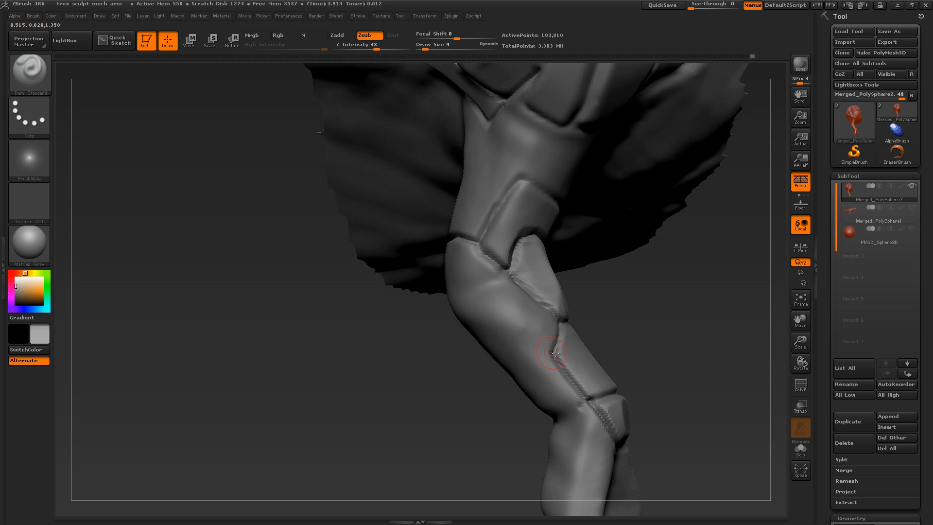
Outline a plate on the outer elbow below the upper-arm panel with Dam_Standard, undoing the stray stroke
{"action": "mouse_move", "coordinate": [613, 307]}
{"action": "left_mouse_down"}
{"action": "mouse_move", "coordinate": [619, 320]}
{"action": "mouse_move", "coordinate": [558, 320]}
{"action": "mouse_move", "coordinate": [621, 320]}
{"action": "left_mouse_up"}
{"action": "key", "text": "ctrl+z"}
{"action": "left_click_drag", "start_coordinate": [478, 239], "coordinate": [462, 290]}
{"action": "mouse_move", "coordinate": [587, 316]}
{"action": "left_mouse_down"}
{"action": "mouse_move", "coordinate": [608, 312]}
{"action": "mouse_move", "coordinate": [594, 308]}
{"action": "left_mouse_up"}
Build up the outlined plate on the outer elbow with ClayBuildup
{"action": "key", "text": "b"}
{"action": "key", "text": "c"}
{"action": "key", "text": "b"}
{"action": "left_click_drag", "start_coordinate": [479, 263], "coordinate": [485, 308]}
{"action": "mouse_move", "coordinate": [610, 313]}
{"action": "left_mouse_down"}
{"action": "mouse_move", "coordinate": [559, 310]}
{"action": "mouse_move", "coordinate": [626, 313]}
{"action": "left_mouse_up"}
{"action": "left_click_drag", "start_coordinate": [481, 274], "coordinate": [508, 318]}
{"action": "left_click_drag", "start_coordinate": [597, 315], "coordinate": [627, 314]}
{"action": "left_click_drag", "start_coordinate": [476, 281], "coordinate": [486, 299]}
{"action": "mouse_move", "coordinate": [588, 315]}
{"action": "left_mouse_down"}
{"action": "mouse_move", "coordinate": [632, 313]}
{"action": "mouse_move", "coordinate": [573, 314]}
{"action": "mouse_move", "coordinate": [590, 313]}
{"action": "left_mouse_up"}
Flatten the outer elbow plate and bevel its edges with hPolish
{"action": "key", "text": "b"}
{"action": "key", "text": "h"}
{"action": "key", "text": "p"}
{"action": "left_click_drag", "start_coordinate": [488, 287], "coordinate": [501, 311]}
{"action": "left_click_drag", "start_coordinate": [583, 317], "coordinate": [627, 314]}
{"action": "key", "text": "s"}
{"action": "left_click", "coordinate": [468, 270]}
{"action": "left_click_drag", "start_coordinate": [468, 265], "coordinate": [469, 270]}
{"action": "mouse_move", "coordinate": [598, 316]}
{"action": "left_mouse_down"}
{"action": "mouse_move", "coordinate": [549, 316]}
{"action": "mouse_move", "coordinate": [568, 318]}
{"action": "mouse_move", "coordinate": [579, 301]}
{"action": "left_mouse_up"}
{"action": "left_click_drag", "start_coordinate": [523, 262], "coordinate": [539, 282]}
{"action": "mouse_move", "coordinate": [598, 296]}
{"action": "left_mouse_down"}
{"action": "mouse_move", "coordinate": [632, 292]}
{"action": "mouse_move", "coordinate": [557, 283]}
{"action": "left_mouse_up"}
Build up the upper-arm panel's edge above the elbow with ClayBuildup at draw size 8 and Z Intensity 20, and polish it with hPolish
{"action": "key", "text": "b"}
{"action": "key", "text": "c"}
{"action": "key", "text": "b"}
{"action": "left_click_drag", "start_coordinate": [541, 236], "coordinate": [534, 259]}
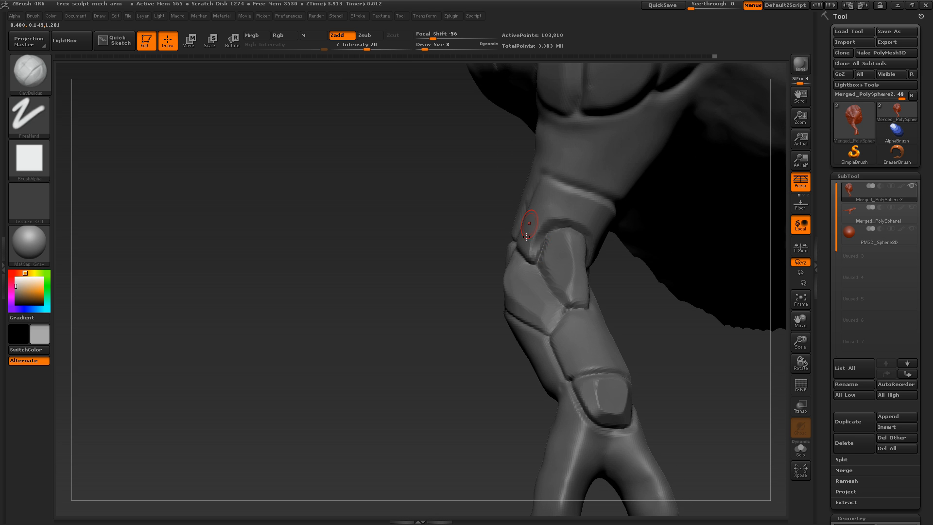
{"action": "left_click_drag", "start_coordinate": [680, 340], "coordinate": [711, 337]}
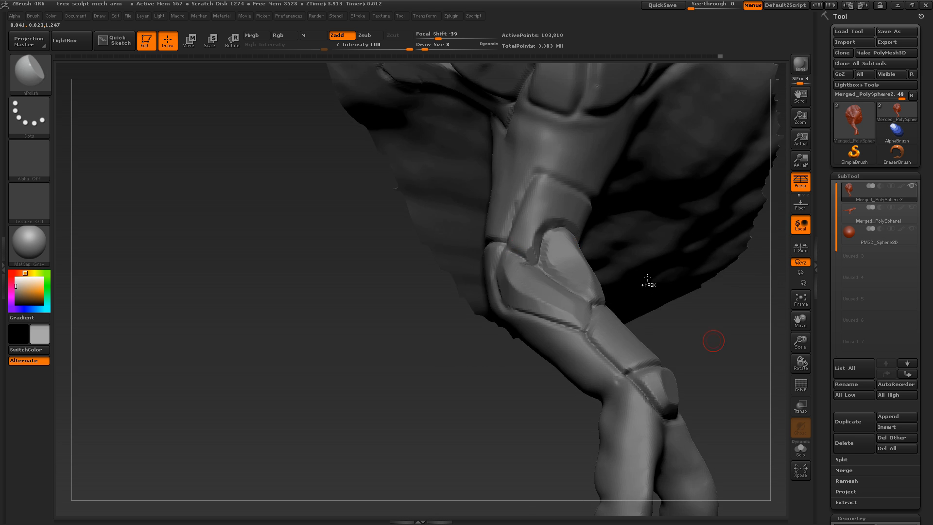
{"action": "left_click_drag", "start_coordinate": [559, 196], "coordinate": [606, 214]}
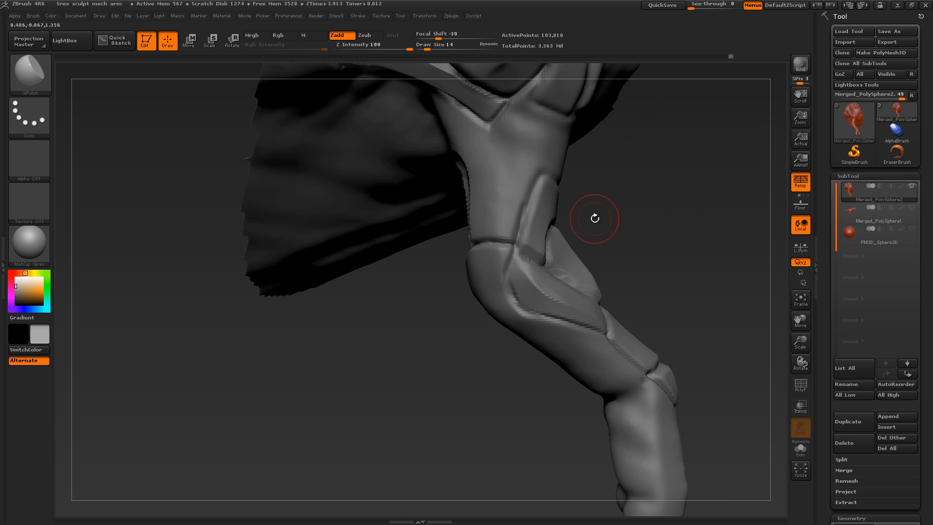
Sharpen the elbow's panel lines with Dam_Standard at draw size 9 and Z Intensity 33, continuing around the back of the arm
{"action": "key", "text": "b"}
{"action": "key", "text": "d"}
{"action": "key", "text": "s"}
{"action": "left_click_drag", "start_coordinate": [546, 277], "coordinate": [516, 252]}
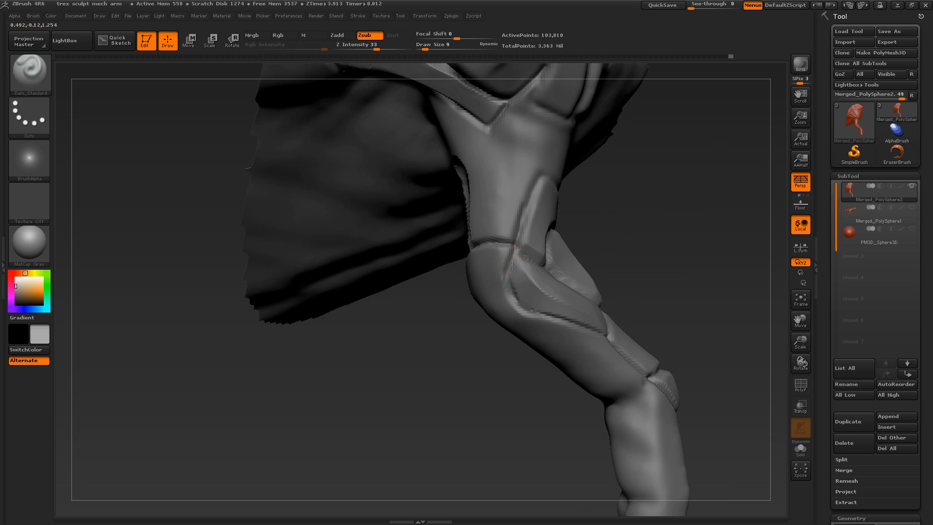
{"action": "left_click_drag", "start_coordinate": [612, 292], "coordinate": [513, 324]}
{"action": "mouse_move", "coordinate": [428, 310]}
{"action": "left_mouse_down"}
{"action": "mouse_move", "coordinate": [525, 291]}
{"action": "mouse_move", "coordinate": [530, 308]}
{"action": "left_mouse_up"}
{"action": "left_click_drag", "start_coordinate": [430, 302], "coordinate": [481, 300]}
{"action": "left_click_drag", "start_coordinate": [357, 308], "coordinate": [389, 287]}
{"action": "mouse_move", "coordinate": [451, 233]}
{"action": "left_mouse_down"}
{"action": "mouse_move", "coordinate": [471, 228]}
{"action": "mouse_move", "coordinate": [514, 256]}
{"action": "mouse_move", "coordinate": [507, 387]}
{"action": "mouse_move", "coordinate": [537, 348]}
{"action": "mouse_move", "coordinate": [510, 358]}
{"action": "mouse_move", "coordinate": [505, 351]}
{"action": "left_mouse_up"}
Build up the outlined elbow cap on the back of the arm with ClayBuildup
{"action": "key", "text": "b"}
{"action": "key", "text": "c"}
{"action": "key", "text": "b"}
{"action": "left_click_drag", "start_coordinate": [429, 311], "coordinate": [434, 353]}
{"action": "left_click_drag", "start_coordinate": [507, 357], "coordinate": [527, 355]}
Smooth and flatten the rear elbow cap with hPolish and sPolish at draw size 17
{"action": "key", "text": "b"}
{"action": "key", "text": "h"}
{"action": "key", "text": "p"}
{"action": "key", "text": "b"}
{"action": "key", "text": "s"}
{"action": "key", "text": "p"}
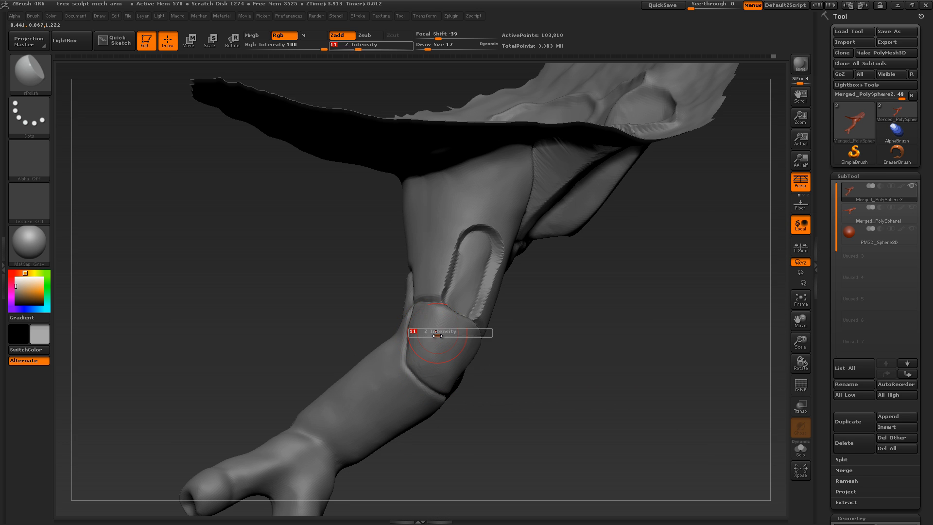
{"action": "left_click_drag", "start_coordinate": [501, 340], "coordinate": [527, 340]}
{"action": "mouse_move", "coordinate": [454, 356]}
{"action": "left_mouse_down"}
{"action": "mouse_move", "coordinate": [481, 355]}
{"action": "mouse_move", "coordinate": [500, 376]}
{"action": "mouse_move", "coordinate": [558, 355]}
{"action": "mouse_move", "coordinate": [590, 358]}
{"action": "mouse_move", "coordinate": [606, 323]}
{"action": "mouse_move", "coordinate": [520, 285]}
{"action": "left_mouse_up"}
Build up the top of the forearm just below the elbow cap with ClayBuildup at draw size 13 and Z Intensity 20
{"action": "key", "text": "b"}
{"action": "key", "text": "c"}
{"action": "key", "text": "b"}
{"action": "key", "text": "s"}
{"action": "left_click_drag", "start_coordinate": [462, 279], "coordinate": [459, 278]}
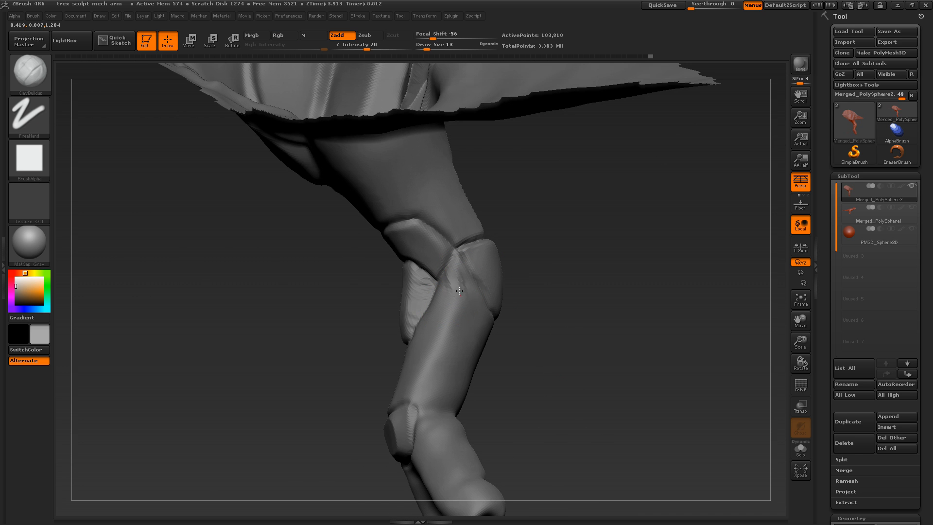
{"action": "mouse_move", "coordinate": [550, 305]}
{"action": "left_mouse_down"}
{"action": "mouse_move", "coordinate": [528, 295]}
{"action": "mouse_move", "coordinate": [549, 298]}
{"action": "left_mouse_up"}
{"action": "left_click_drag", "start_coordinate": [455, 284], "coordinate": [446, 331]}
{"action": "mouse_move", "coordinate": [545, 297]}
{"action": "left_mouse_down"}
{"action": "mouse_move", "coordinate": [564, 311]}
{"action": "mouse_move", "coordinate": [566, 296]}
{"action": "mouse_move", "coordinate": [542, 289]}
{"action": "left_mouse_up"}
Cut a pointed panel outline into the forearm below the elbow with Dam_Standard, smoothing the surface between strokes
{"action": "key", "text": "b"}
{"action": "key", "text": "d"}
{"action": "key", "text": "s"}
{"action": "left_click_drag", "start_coordinate": [518, 254], "coordinate": [467, 321]}
{"action": "left_click_drag", "start_coordinate": [550, 301], "coordinate": [545, 287]}
{"action": "mouse_move", "coordinate": [486, 257]}
{"action": "left_mouse_down", "text": "shift"}
{"action": "mouse_move", "coordinate": [509, 217]}
{"action": "mouse_move", "coordinate": [499, 271]}
{"action": "left_mouse_up", "text": "shift"}
{"action": "mouse_move", "coordinate": [547, 302]}
{"action": "left_mouse_down"}
{"action": "mouse_move", "coordinate": [579, 294]}
{"action": "mouse_move", "coordinate": [535, 301]}
{"action": "mouse_move", "coordinate": [559, 292]}
{"action": "left_mouse_up"}
{"action": "left_click_drag", "start_coordinate": [455, 290], "coordinate": [496, 327]}
{"action": "left_click_drag", "start_coordinate": [503, 281], "coordinate": [512, 271]}
{"action": "mouse_move", "coordinate": [486, 311]}
{"action": "left_mouse_down", "text": "shift"}
{"action": "mouse_move", "coordinate": [473, 312]}
{"action": "mouse_move", "coordinate": [481, 310]}
{"action": "left_mouse_up", "text": "shift"}
{"action": "mouse_move", "coordinate": [556, 280]}
{"action": "left_mouse_down"}
{"action": "mouse_move", "coordinate": [579, 267]}
{"action": "mouse_move", "coordinate": [544, 274]}
{"action": "left_mouse_up"}
{"action": "mouse_move", "coordinate": [480, 298]}
{"action": "left_mouse_down"}
{"action": "mouse_move", "coordinate": [514, 269]}
{"action": "mouse_move", "coordinate": [581, 279]}
{"action": "left_mouse_up"}
{"action": "left_click_drag", "start_coordinate": [503, 287], "coordinate": [494, 293], "text": "shift"}
{"action": "left_click_drag", "start_coordinate": [559, 291], "coordinate": [537, 288]}
Flatten the pointed forearm panel below the elbow with hPolish and sPolish
{"action": "key", "text": "b"}
{"action": "key", "text": "h"}
{"action": "key", "text": "p"}
{"action": "key", "text": "b"}
{"action": "key", "text": "s"}
{"action": "key", "text": "p"}
{"action": "left_click_drag", "start_coordinate": [497, 251], "coordinate": [469, 254]}
{"action": "mouse_move", "coordinate": [539, 248]}
{"action": "left_mouse_down"}
{"action": "mouse_move", "coordinate": [599, 258]}
{"action": "mouse_move", "coordinate": [494, 264]}
{"action": "left_mouse_up"}
Cut the panel lines of the lower forearm down to the wrist plate with Dam_Standard
{"action": "key", "text": "b"}
{"action": "key", "text": "c"}
{"action": "key", "text": "b"}
{"action": "key", "text": "b"}
{"action": "key", "text": "d"}
{"action": "key", "text": "s"}
{"action": "mouse_move", "coordinate": [551, 257]}
{"action": "left_mouse_down"}
{"action": "mouse_move", "coordinate": [610, 254]}
{"action": "mouse_move", "coordinate": [447, 219]}
{"action": "left_mouse_up"}
{"action": "mouse_move", "coordinate": [493, 287]}
{"action": "left_mouse_down", "text": "alt"}
{"action": "mouse_move", "coordinate": [462, 267]}
{"action": "mouse_move", "coordinate": [483, 267]}
{"action": "mouse_move", "coordinate": [462, 286]}
{"action": "left_mouse_up", "text": "alt"}
{"action": "mouse_move", "coordinate": [534, 277]}
{"action": "left_mouse_down"}
{"action": "mouse_move", "coordinate": [549, 267]}
{"action": "mouse_move", "coordinate": [507, 252]}
{"action": "mouse_move", "coordinate": [485, 258]}
{"action": "mouse_move", "coordinate": [510, 246]}
{"action": "left_mouse_up"}
Build up the lower forearm panel with ClayBuildup at draw size 8, and flatten it with hPolish at draw size 13
{"action": "key", "text": "b"}
{"action": "key", "text": "h"}
{"action": "key", "text": "p"}
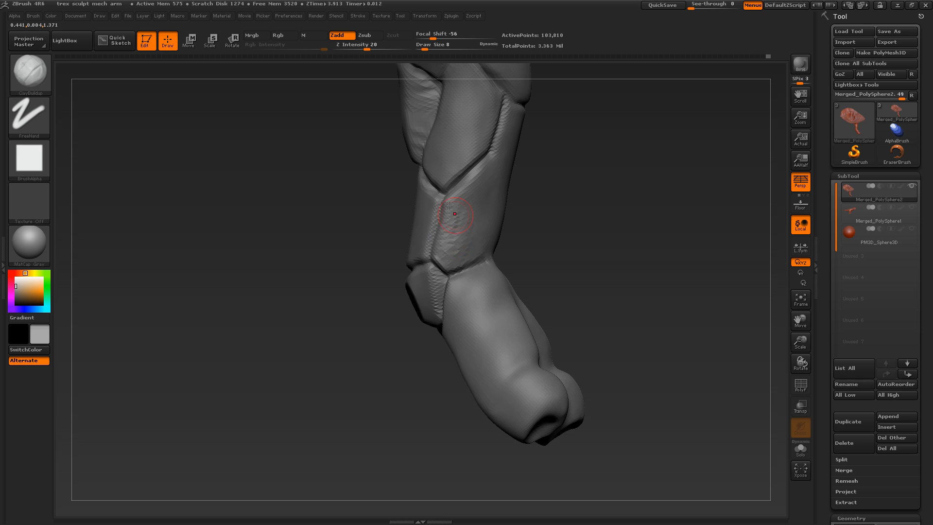
{"action": "left_click_drag", "start_coordinate": [537, 214], "coordinate": [606, 255]}
{"action": "mouse_move", "coordinate": [606, 255]}
{"action": "left_mouse_down"}
{"action": "mouse_move", "coordinate": [584, 296]}
{"action": "mouse_move", "coordinate": [592, 282]}
{"action": "mouse_move", "coordinate": [772, 263]}
{"action": "left_mouse_up"}
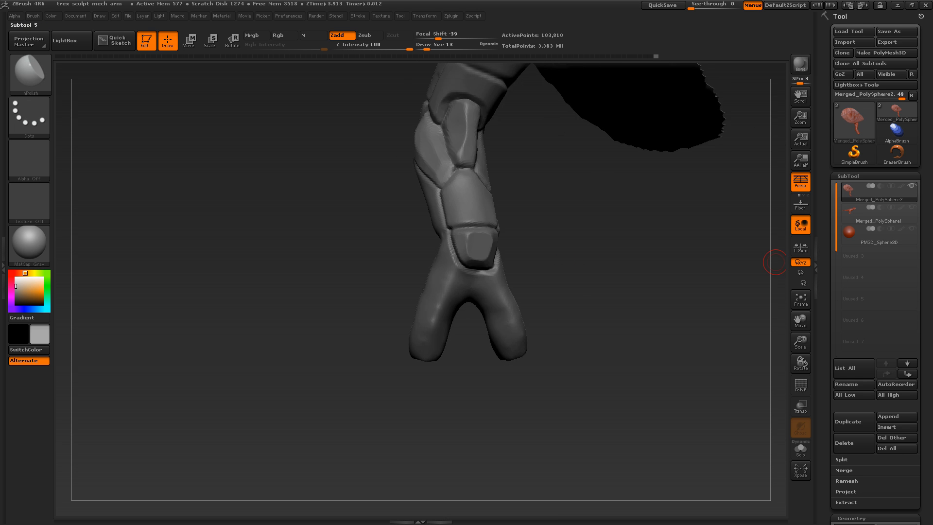
{"action": "left_click_drag", "start_coordinate": [797, 362], "coordinate": [512, 180]}
Outline a small rounded rectangular plate on the underside of the hand next to the wrist with Dam_Standard and Slash3
{"action": "key", "text": "b"}
{"action": "key", "text": "d"}
{"action": "key", "text": "s"}
{"action": "mouse_move", "coordinate": [554, 289]}
{"action": "left_mouse_down"}
{"action": "mouse_move", "coordinate": [490, 283]}
{"action": "mouse_move", "coordinate": [420, 253]}
{"action": "left_mouse_up"}
{"action": "key", "text": "b"}
{"action": "key", "text": "s"}
{"action": "key", "text": "3"}
{"action": "mouse_move", "coordinate": [478, 245]}
{"action": "left_mouse_down"}
{"action": "mouse_move", "coordinate": [483, 265]}
{"action": "mouse_move", "coordinate": [535, 312]}
{"action": "mouse_move", "coordinate": [516, 321]}
{"action": "mouse_move", "coordinate": [466, 291]}
{"action": "mouse_move", "coordinate": [453, 346]}
{"action": "left_mouse_up"}
{"action": "mouse_move", "coordinate": [452, 388]}
{"action": "left_mouse_down"}
{"action": "mouse_move", "coordinate": [479, 340]}
{"action": "mouse_move", "coordinate": [525, 311]}
{"action": "mouse_move", "coordinate": [393, 402]}
{"action": "mouse_move", "coordinate": [456, 317]}
{"action": "mouse_move", "coordinate": [446, 346]}
{"action": "left_mouse_up"}
{"action": "left_click_drag", "start_coordinate": [491, 388], "coordinate": [451, 397]}
{"action": "left_click_drag", "start_coordinate": [396, 360], "coordinate": [440, 389]}
{"action": "mouse_move", "coordinate": [491, 391]}
{"action": "left_mouse_down"}
{"action": "mouse_move", "coordinate": [540, 384]}
{"action": "mouse_move", "coordinate": [524, 379]}
{"action": "left_mouse_up"}
Cut a groove from the small hand plate to the fork between the fingers with Slash3 at draw size 8 and Z Intensity 70
{"action": "key", "text": "bracketleft"}
{"action": "left_click_drag", "start_coordinate": [411, 372], "coordinate": [374, 380]}
{"action": "mouse_move", "coordinate": [478, 384]}
{"action": "left_mouse_down"}
{"action": "mouse_move", "coordinate": [517, 382]}
{"action": "mouse_move", "coordinate": [438, 379]}
{"action": "left_mouse_up"}
{"action": "left_click_drag", "start_coordinate": [381, 377], "coordinate": [430, 381]}
{"action": "left_click_drag", "start_coordinate": [491, 384], "coordinate": [406, 379]}
{"action": "left_click_drag", "start_coordinate": [333, 373], "coordinate": [372, 369]}
{"action": "left_click_drag", "start_coordinate": [452, 371], "coordinate": [479, 367]}
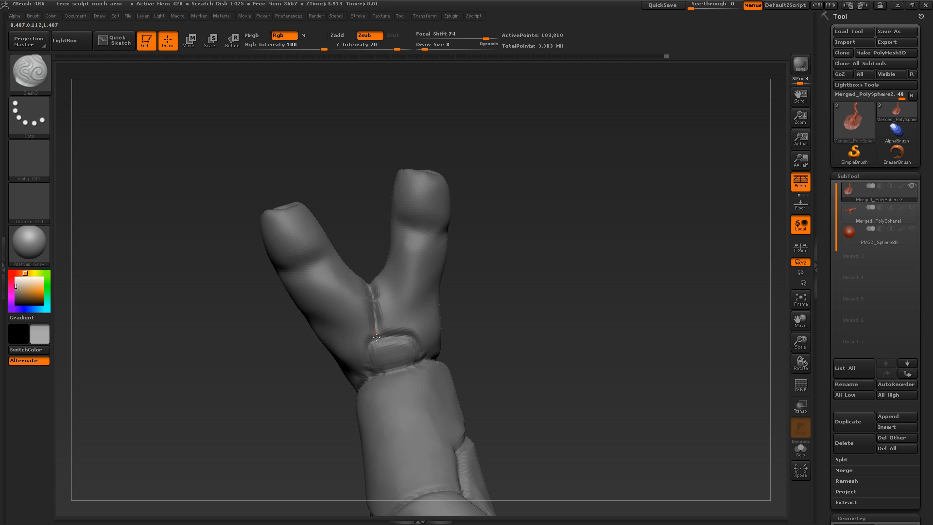
Continue the groove from the finger fork around the edges of the wrist plate with Slash3
{"action": "mouse_move", "coordinate": [503, 293]}
{"action": "left_mouse_down"}
{"action": "mouse_move", "coordinate": [525, 275]}
{"action": "mouse_move", "coordinate": [461, 289]}
{"action": "left_mouse_up"}
{"action": "left_click_drag", "start_coordinate": [352, 272], "coordinate": [307, 291]}
{"action": "left_click_drag", "start_coordinate": [384, 253], "coordinate": [412, 266]}
{"action": "left_click_drag", "start_coordinate": [335, 315], "coordinate": [384, 294]}
{"action": "left_click_drag", "start_coordinate": [549, 272], "coordinate": [515, 292]}
{"action": "left_click_drag", "start_coordinate": [549, 253], "coordinate": [529, 277]}
{"action": "mouse_move", "coordinate": [457, 247]}
{"action": "left_mouse_down"}
{"action": "mouse_move", "coordinate": [494, 243]}
{"action": "mouse_move", "coordinate": [535, 292]}
{"action": "left_mouse_up"}
Build up the base of the fingers beside the wrist plate with ClayBuildup, and flatten it with hPolish
{"action": "key", "text": "b"}
{"action": "key", "text": "c"}
{"action": "key", "text": "b"}
{"action": "left_click_drag", "start_coordinate": [351, 268], "coordinate": [358, 280]}
{"action": "key", "text": "b"}
{"action": "key", "text": "h"}
{"action": "key", "text": "p"}
{"action": "left_click_drag", "start_coordinate": [534, 273], "coordinate": [535, 214]}
{"action": "left_click_drag", "start_coordinate": [358, 267], "coordinate": [347, 272]}
{"action": "mouse_move", "coordinate": [515, 234]}
{"action": "left_mouse_down"}
{"action": "mouse_move", "coordinate": [427, 243]}
{"action": "mouse_move", "coordinate": [398, 272]}
{"action": "left_mouse_up"}
{"action": "mouse_move", "coordinate": [357, 267]}
{"action": "left_mouse_down"}
{"action": "mouse_move", "coordinate": [337, 280]}
{"action": "mouse_move", "coordinate": [427, 273]}
{"action": "mouse_move", "coordinate": [421, 281]}
{"action": "mouse_move", "coordinate": [438, 238]}
{"action": "mouse_move", "coordinate": [371, 317]}
{"action": "left_mouse_up"}
Build up a raised patch along the middle of one finger with ClayBuildup at draw size 17 and Z Intensity 20
{"action": "key", "text": "b"}
{"action": "key", "text": "c"}
{"action": "key", "text": "b"}
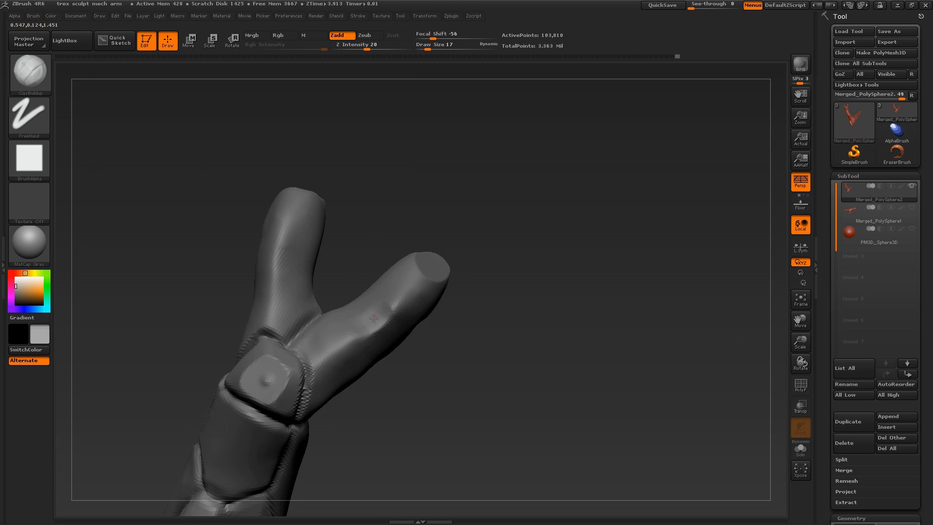
{"action": "left_click_drag", "start_coordinate": [444, 328], "coordinate": [452, 333]}
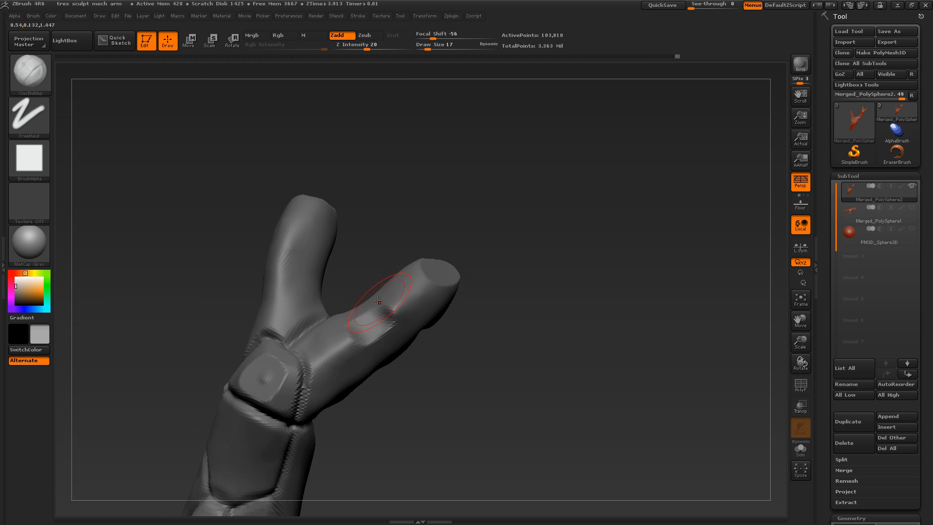
Carve the built-up finger into segments with a small raised plate at the middle joint
{"action": "key", "text": "b"}
{"action": "key", "text": "s"}
{"action": "key", "text": "l"}
{"action": "left_click_drag", "start_coordinate": [368, 333], "coordinate": [356, 332]}
{"action": "mouse_move", "coordinate": [302, 395]}
{"action": "left_mouse_down"}
{"action": "mouse_move", "coordinate": [413, 398]}
{"action": "mouse_move", "coordinate": [450, 371]}
{"action": "mouse_move", "coordinate": [440, 392]}
{"action": "mouse_move", "coordinate": [432, 386]}
{"action": "left_mouse_up"}
Sharpen the grooves around the finger's small joint plate with Dam_Standard at draw size 4 and Z Intensity 33
{"action": "key", "text": "b"}
{"action": "key", "text": "d"}
{"action": "key", "text": "s"}
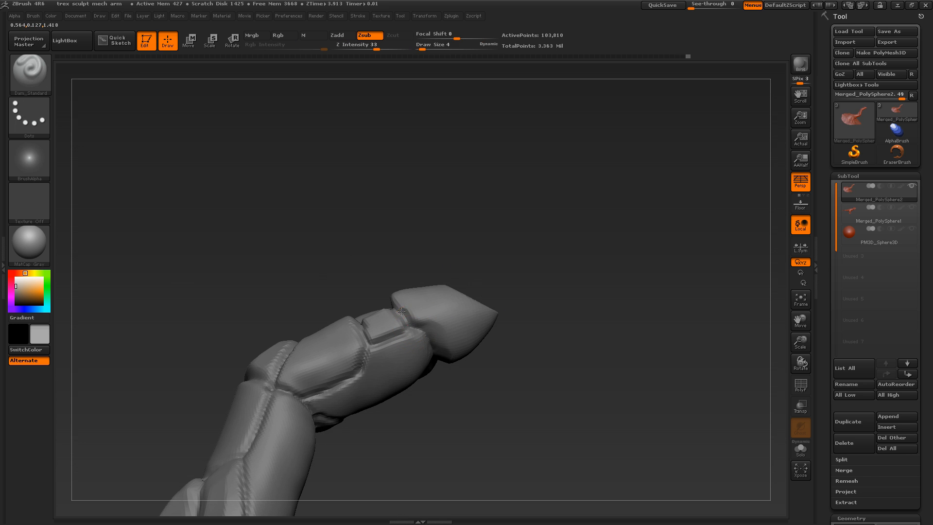
{"action": "right_click_drag", "start_coordinate": [407, 326], "coordinate": [427, 315]}
Extend the joint grooves around the side of the finger with Slash3
{"action": "key", "text": "b"}
{"action": "key", "text": "s"}
{"action": "key", "text": "3"}
{"action": "left_click_drag", "start_coordinate": [426, 323], "coordinate": [432, 324]}
{"action": "left_click_drag", "start_coordinate": [515, 287], "coordinate": [486, 296]}
{"action": "key", "text": "bracketleft"}
{"action": "mouse_move", "coordinate": [544, 315]}
{"action": "left_mouse_down"}
{"action": "mouse_move", "coordinate": [437, 323]}
{"action": "mouse_move", "coordinate": [527, 318]}
{"action": "left_mouse_up"}
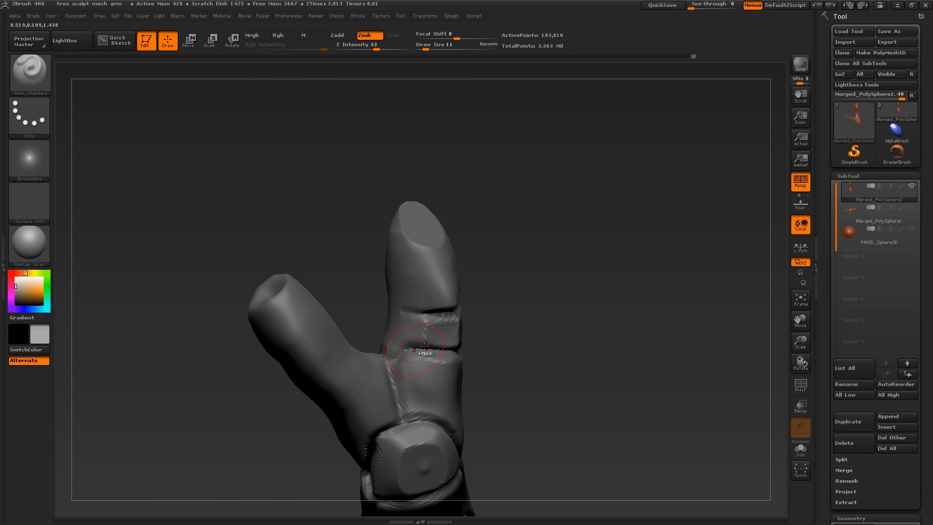
Smooth and recut the groove below the finger's joint plate with Dam_Standard at draw size 11 and Z Intensity 33
{"action": "left_click_drag", "start_coordinate": [461, 325], "coordinate": [507, 348]}
{"action": "mouse_move", "coordinate": [415, 325]}
{"action": "left_mouse_down", "text": "shift"}
{"action": "mouse_move", "coordinate": [409, 336]}
{"action": "mouse_move", "coordinate": [415, 312]}
{"action": "left_mouse_up", "text": "shift"}
{"action": "mouse_move", "coordinate": [493, 287]}
{"action": "left_mouse_down"}
{"action": "mouse_move", "coordinate": [485, 308]}
{"action": "mouse_move", "coordinate": [452, 292]}
{"action": "left_mouse_up"}
{"action": "left_click_drag", "start_coordinate": [406, 369], "coordinate": [392, 365]}
{"action": "mouse_move", "coordinate": [470, 309]}
{"action": "left_mouse_down"}
{"action": "mouse_move", "coordinate": [519, 294]}
{"action": "mouse_move", "coordinate": [446, 323]}
{"action": "mouse_move", "coordinate": [424, 320]}
{"action": "mouse_move", "coordinate": [520, 309]}
{"action": "left_mouse_up"}
Flatten the finger segment below the joint plate with hPolish at Z Intensity 100, starting at draw size 13
{"action": "key", "text": "b"}
{"action": "key", "text": "h"}
{"action": "key", "text": "p"}
{"action": "mouse_move", "coordinate": [459, 336]}
{"action": "left_mouse_down"}
{"action": "mouse_move", "coordinate": [475, 313]}
{"action": "mouse_move", "coordinate": [427, 318]}
{"action": "mouse_move", "coordinate": [440, 298]}
{"action": "mouse_move", "coordinate": [467, 297]}
{"action": "mouse_move", "coordinate": [493, 267]}
{"action": "mouse_move", "coordinate": [504, 323]}
{"action": "mouse_move", "coordinate": [540, 321]}
{"action": "mouse_move", "coordinate": [404, 334]}
{"action": "mouse_move", "coordinate": [422, 328]}
{"action": "mouse_move", "coordinate": [399, 311]}
{"action": "mouse_move", "coordinate": [369, 327]}
{"action": "left_mouse_up"}
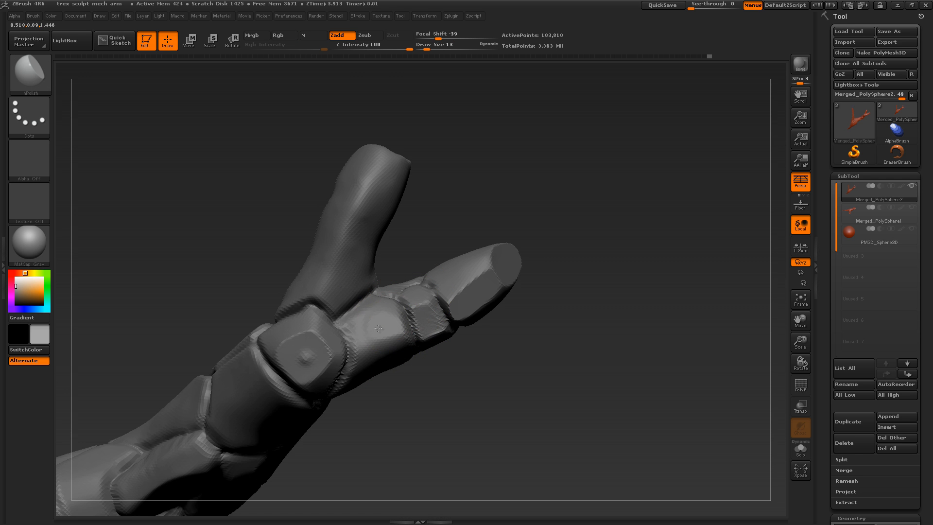
{"action": "key", "text": "bracketleft"}
{"action": "mouse_move", "coordinate": [423, 376]}
{"action": "left_mouse_down"}
{"action": "mouse_move", "coordinate": [396, 303]}
{"action": "mouse_move", "coordinate": [416, 271]}
{"action": "mouse_move", "coordinate": [404, 290]}
{"action": "left_mouse_up"}
{"action": "key", "text": "s"}
{"action": "mouse_move", "coordinate": [394, 291]}
{"action": "right_mouse_down"}
{"action": "mouse_move", "coordinate": [371, 290]}
{"action": "mouse_move", "coordinate": [363, 320]}
{"action": "right_mouse_up"}
{"action": "key", "text": "s"}
{"action": "left_click_drag", "start_coordinate": [364, 320], "coordinate": [360, 322]}
{"action": "mouse_move", "coordinate": [339, 307]}
{"action": "right_mouse_down"}
{"action": "mouse_move", "coordinate": [581, 203]}
{"action": "mouse_move", "coordinate": [500, 344]}
{"action": "mouse_move", "coordinate": [513, 267]}
{"action": "mouse_move", "coordinate": [528, 305]}
{"action": "mouse_move", "coordinate": [510, 311]}
{"action": "right_mouse_up"}
Carve a lengthwise groove into the fingertip with ClayBuildup and refine it with Dam_Standard at draw size 6
{"action": "key", "text": "b"}
{"action": "key", "text": "c"}
{"action": "key", "text": "b"}
{"action": "key", "text": "s"}
{"action": "left_click_drag", "start_coordinate": [370, 311], "coordinate": [366, 311]}
{"action": "left_click_drag", "start_coordinate": [377, 307], "coordinate": [387, 322]}
{"action": "mouse_move", "coordinate": [422, 331]}
{"action": "right_mouse_down"}
{"action": "mouse_move", "coordinate": [475, 322]}
{"action": "mouse_move", "coordinate": [422, 330]}
{"action": "mouse_move", "coordinate": [470, 336]}
{"action": "mouse_move", "coordinate": [593, 260]}
{"action": "mouse_move", "coordinate": [514, 319]}
{"action": "mouse_move", "coordinate": [576, 292]}
{"action": "mouse_move", "coordinate": [530, 316]}
{"action": "mouse_move", "coordinate": [555, 321]}
{"action": "right_mouse_up"}
{"action": "key", "text": "b"}
{"action": "key", "text": "d"}
{"action": "key", "text": "s"}
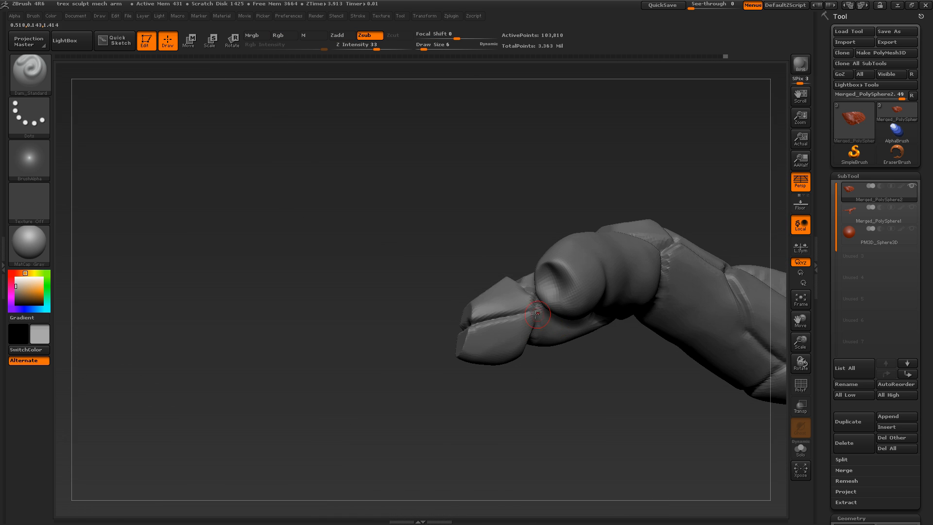
{"action": "mouse_move", "coordinate": [478, 397]}
{"action": "right_mouse_down"}
{"action": "mouse_move", "coordinate": [298, 373]}
{"action": "mouse_move", "coordinate": [564, 142]}
{"action": "mouse_move", "coordinate": [588, 224]}
{"action": "mouse_move", "coordinate": [677, 202]}
{"action": "mouse_move", "coordinate": [673, 218]}
{"action": "right_mouse_up"}
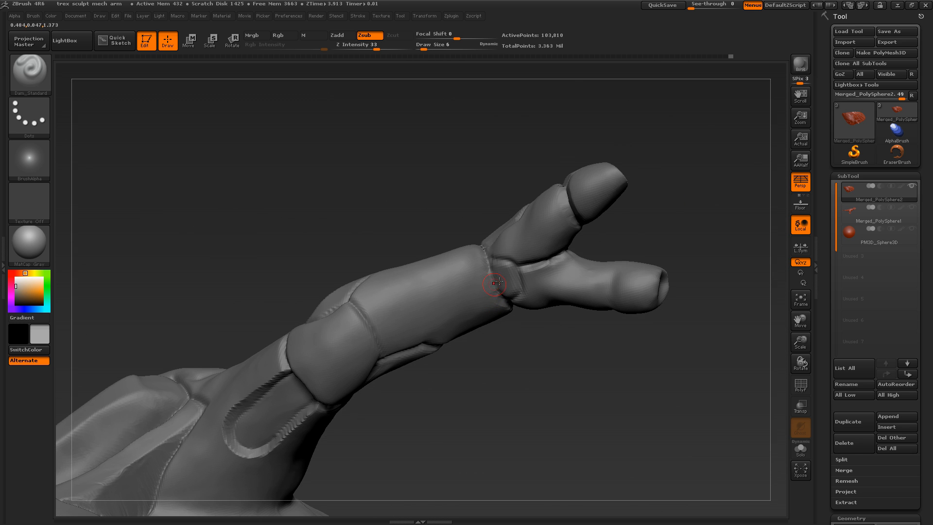
Carve a long groove along the middle of the forearm plate with ClayBuildup
{"action": "key", "text": "b"}
{"action": "key", "text": "c"}
{"action": "key", "text": "b"}
{"action": "left_click_drag", "start_coordinate": [488, 283], "coordinate": [429, 304]}
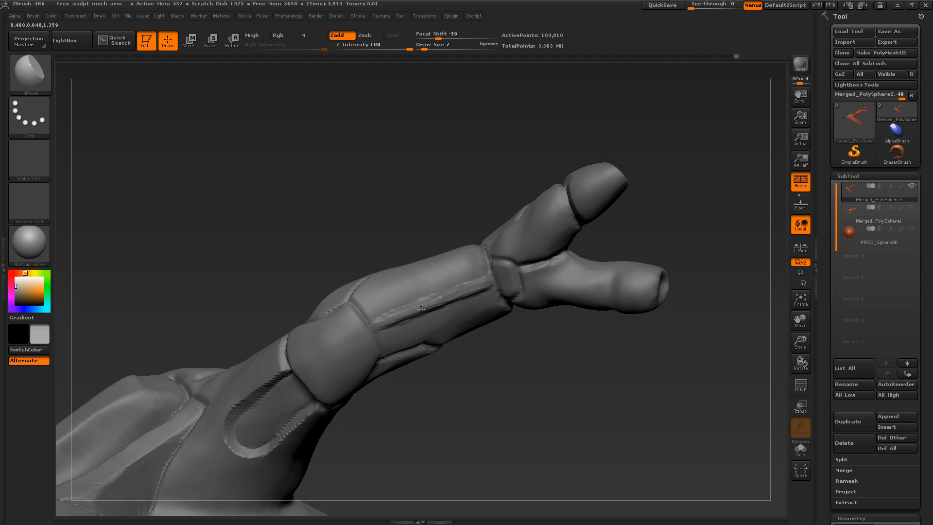
{"action": "right_click_drag", "start_coordinate": [462, 333], "coordinate": [461, 289]}
Carve small rectangular recesses beside the forearm's long groove with ClayBuildup and flatten the area with hPolish at draw size 7
{"action": "key", "text": "b"}
{"action": "key", "text": "c"}
{"action": "key", "text": "b"}
{"action": "mouse_move", "coordinate": [448, 349]}
{"action": "right_mouse_down"}
{"action": "mouse_move", "coordinate": [431, 331]}
{"action": "mouse_move", "coordinate": [462, 324]}
{"action": "mouse_move", "coordinate": [479, 373]}
{"action": "mouse_move", "coordinate": [494, 379]}
{"action": "mouse_move", "coordinate": [460, 362]}
{"action": "right_mouse_up"}
{"action": "key", "text": "b"}
{"action": "key", "text": "h"}
{"action": "key", "text": "p"}
{"action": "left_click_drag", "start_coordinate": [417, 324], "coordinate": [415, 342]}
{"action": "right_click_drag", "start_coordinate": [415, 341], "coordinate": [480, 302]}
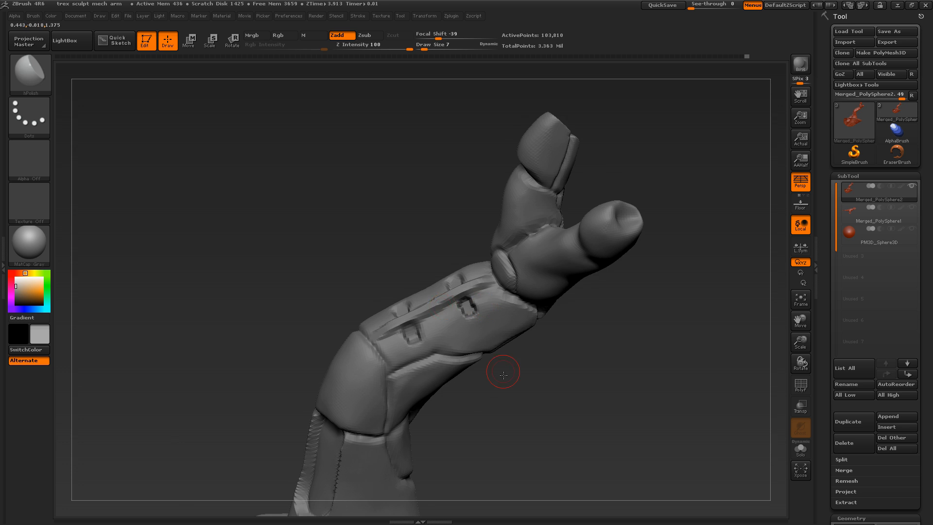
{"action": "right_click_drag", "start_coordinate": [431, 323], "coordinate": [444, 343]}
{"action": "mouse_move", "coordinate": [466, 374]}
{"action": "right_mouse_down"}
{"action": "mouse_move", "coordinate": [512, 427]}
{"action": "mouse_move", "coordinate": [504, 362]}
{"action": "mouse_move", "coordinate": [547, 360]}
{"action": "mouse_move", "coordinate": [467, 333]}
{"action": "right_mouse_up"}
Cut a short groove across the side of the forearm panel with Dam_Standard at draw size 7 and Z Intensity 33
{"action": "key", "text": "b"}
{"action": "key", "text": "d"}
{"action": "key", "text": "s"}
{"action": "right_click_drag", "start_coordinate": [437, 383], "coordinate": [425, 354]}
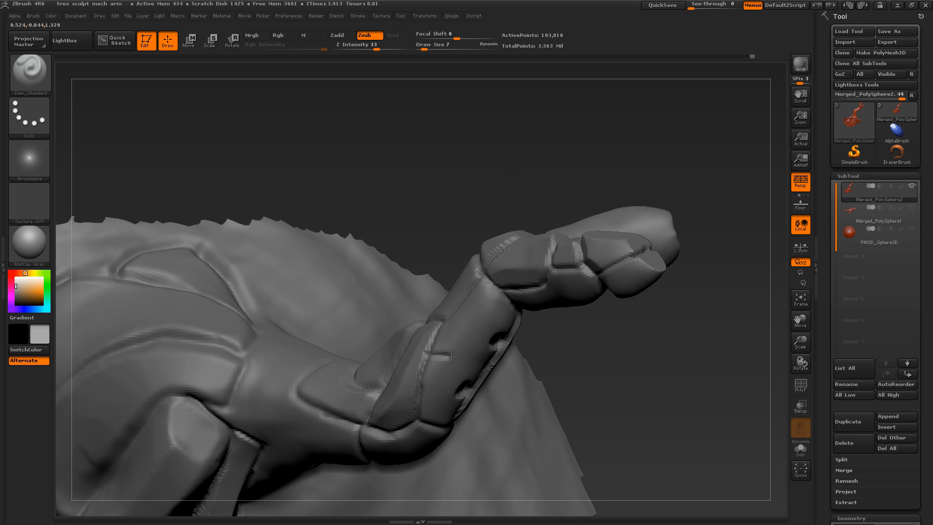
{"action": "mouse_move", "coordinate": [548, 361]}
{"action": "right_mouse_down"}
{"action": "mouse_move", "coordinate": [521, 306]}
{"action": "mouse_move", "coordinate": [486, 272]}
{"action": "mouse_move", "coordinate": [573, 162]}
{"action": "mouse_move", "coordinate": [326, 180]}
{"action": "mouse_move", "coordinate": [452, 221]}
{"action": "mouse_move", "coordinate": [462, 294]}
{"action": "mouse_move", "coordinate": [581, 304]}
{"action": "mouse_move", "coordinate": [494, 394]}
{"action": "mouse_move", "coordinate": [711, 213]}
{"action": "right_mouse_up"}
{"action": "mouse_move", "coordinate": [582, 377]}
{"action": "right_mouse_down"}
{"action": "mouse_move", "coordinate": [579, 402]}
{"action": "mouse_move", "coordinate": [669, 183]}
{"action": "mouse_move", "coordinate": [461, 273]}
{"action": "mouse_move", "coordinate": [596, 311]}
{"action": "mouse_move", "coordinate": [698, 216]}
{"action": "mouse_move", "coordinate": [649, 237]}
{"action": "mouse_move", "coordinate": [692, 233]}
{"action": "right_mouse_up"}
Smooth the upper arm around the end of its lengthwise seam and raise the sculpt by one subdivision level
{"action": "left_click_drag", "start_coordinate": [351, 287], "coordinate": [363, 321], "text": "shift"}
{"action": "right_click_drag", "start_coordinate": [427, 285], "coordinate": [486, 277]}
{"action": "left_click_drag", "start_coordinate": [343, 288], "coordinate": [368, 321]}
{"action": "key", "text": "ctrl+z"}
{"action": "mouse_move", "coordinate": [549, 323]}
{"action": "left_mouse_down"}
{"action": "mouse_move", "coordinate": [515, 339]}
{"action": "mouse_move", "coordinate": [525, 335]}
{"action": "left_mouse_up"}
{"action": "key", "text": "["}
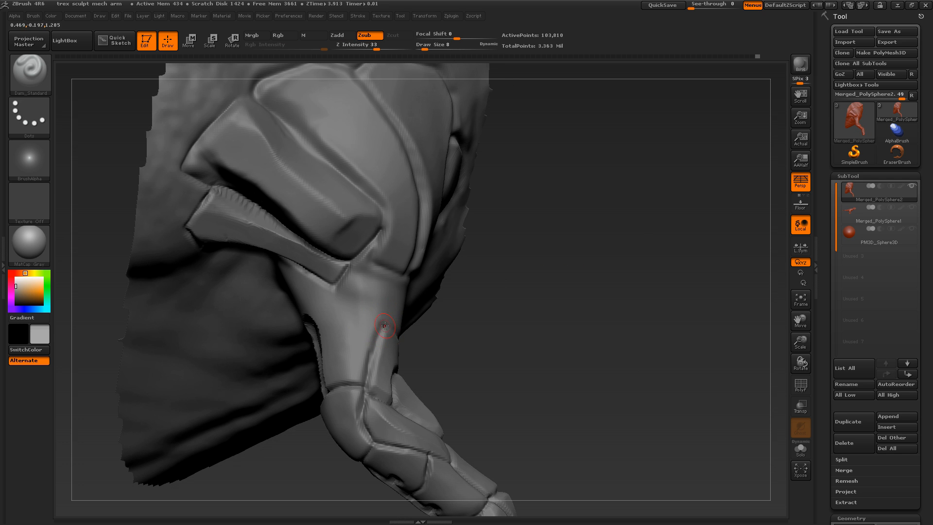
{"action": "mouse_move", "coordinate": [370, 304]}
{"action": "left_mouse_down", "text": "shift"}
{"action": "mouse_move", "coordinate": [374, 318]}
{"action": "mouse_move", "coordinate": [367, 307]}
{"action": "left_mouse_up", "text": "shift"}
{"action": "left_click_drag", "start_coordinate": [467, 340], "coordinate": [517, 352], "text": "alt"}
{"action": "key", "text": "d"}
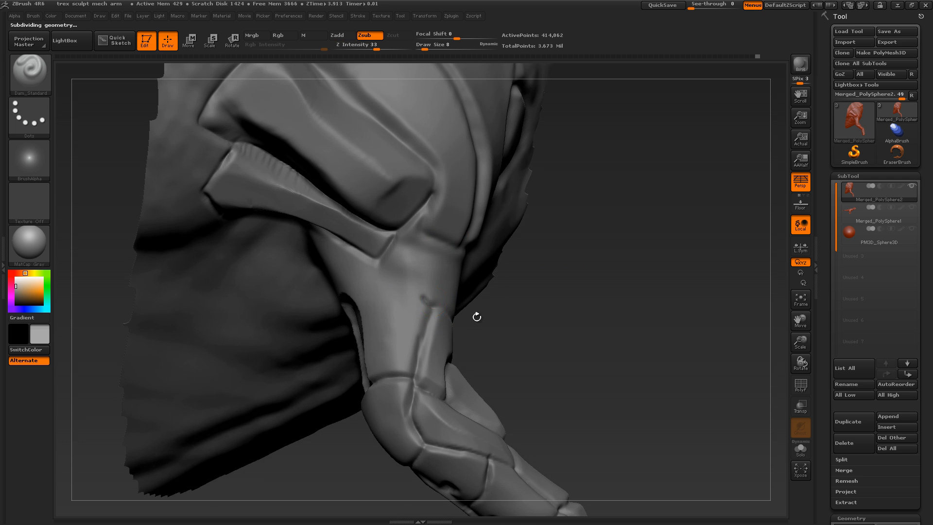
Carve a stepped seam and a small recess into the upper arm with ClayBuildup, and switch to hPolish for flattening
{"action": "key", "text": "b"}
{"action": "key", "text": "c"}
{"action": "key", "text": "b"}
{"action": "right_click_drag", "start_coordinate": [464, 299], "coordinate": [496, 295]}
{"action": "left_click_drag", "start_coordinate": [392, 287], "coordinate": [403, 300], "text": "alt"}
{"action": "right_click_drag", "start_coordinate": [496, 295], "coordinate": [510, 287]}
{"action": "key", "text": "b"}
{"action": "key", "text": "h"}
{"action": "key", "text": "p"}
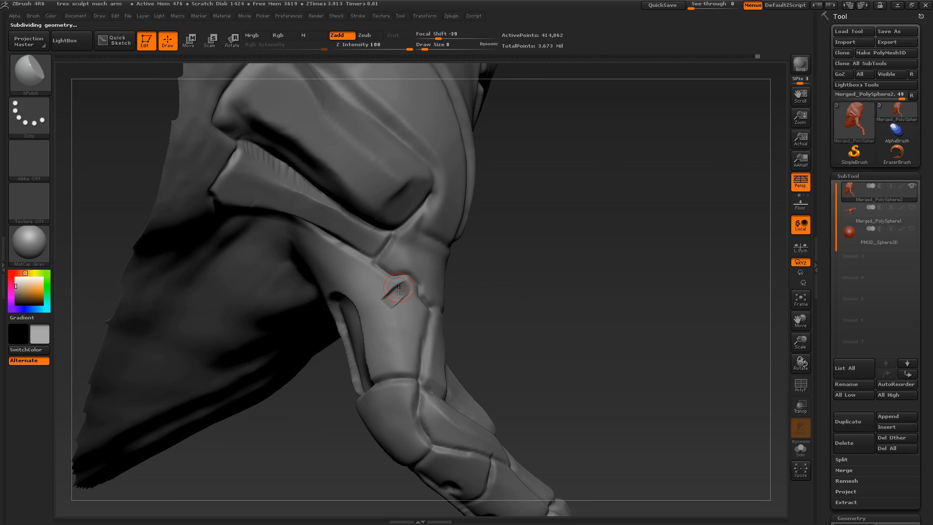
Try to carve a small rounded slot into the upper arm with the Layer brush at draw size 8 and Z Intensity 60
{"action": "right_click_drag", "start_coordinate": [460, 255], "coordinate": [499, 291]}
{"action": "key", "text": "b"}
{"action": "key", "text": "l"}
{"action": "key", "text": "a"}
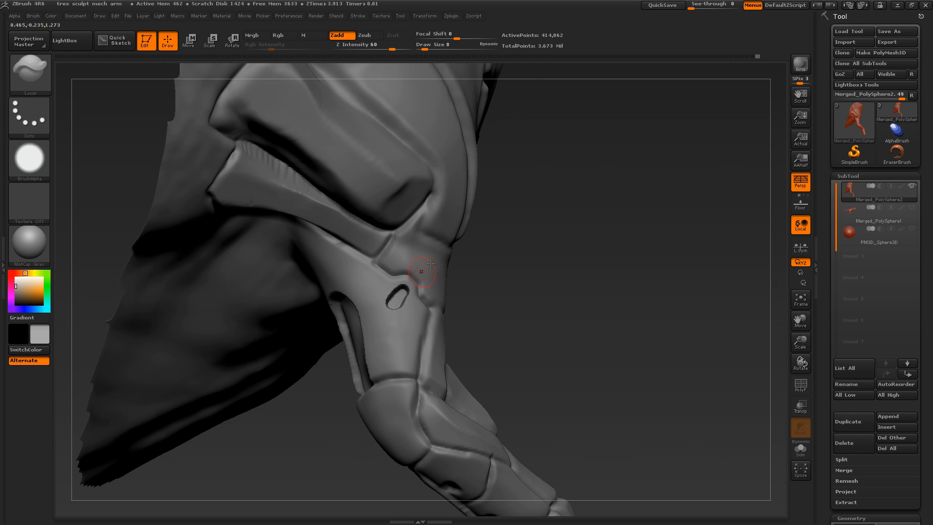
{"action": "left_click_drag", "start_coordinate": [476, 295], "coordinate": [473, 295]}
{"action": "left_click_drag", "start_coordinate": [388, 300], "coordinate": [406, 290], "text": "alt"}
{"action": "key", "text": "ctrl+z"}
Try to carve rounded slots into the upper arm and shoulder plate with LazyMouse and the Layer brush at draw size 11, Z Intensity 25
{"action": "key", "text": "bracketright"}
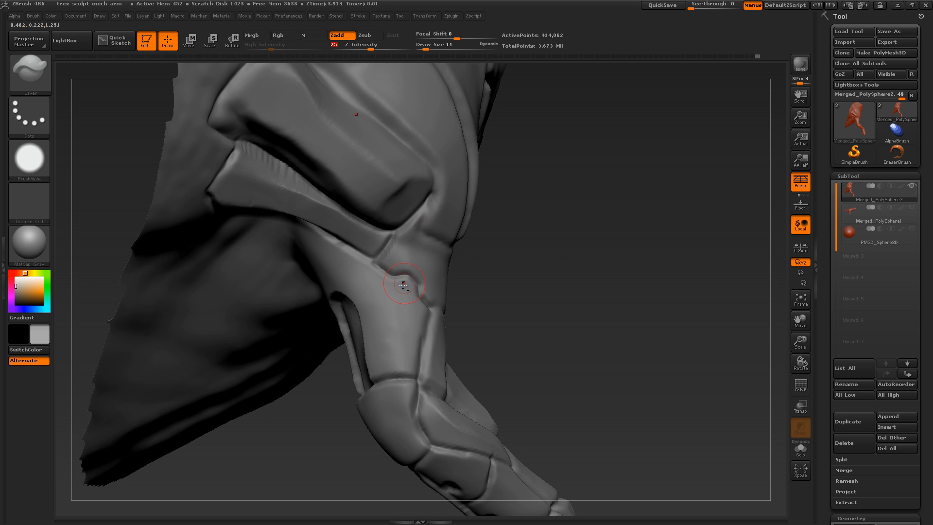
{"action": "mouse_move", "coordinate": [503, 300]}
{"action": "left_mouse_down"}
{"action": "mouse_move", "coordinate": [423, 292]}
{"action": "mouse_move", "coordinate": [493, 267]}
{"action": "mouse_move", "coordinate": [467, 297]}
{"action": "left_mouse_up"}
{"action": "left_click_drag", "start_coordinate": [311, 174], "coordinate": [384, 251], "text": "alt"}
{"action": "key", "text": "ctrl+z"}
{"action": "left_click", "coordinate": [357, 16]}
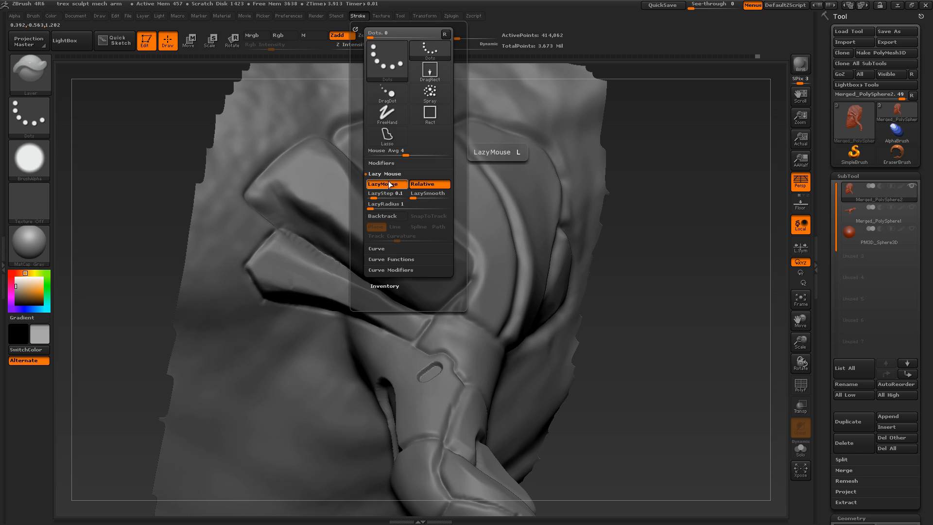
{"action": "left_click_drag", "start_coordinate": [403, 254], "coordinate": [340, 189], "text": "alt"}
{"action": "key", "text": "ctrl+z"}
{"action": "left_click_drag", "start_coordinate": [402, 253], "coordinate": [359, 212], "text": "alt"}
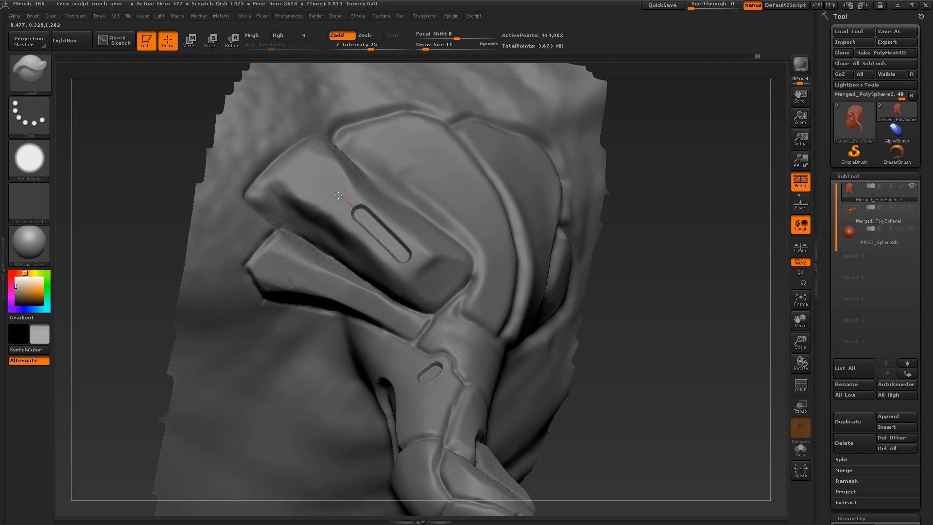
{"action": "key", "text": "ctrl+z"}
Flatten the surface along the upper arm's stepped seam with hPolish at draw size 8 and Z Intensity 100
{"action": "key", "text": "f"}
{"action": "mouse_move", "coordinate": [628, 140]}
{"action": "left_mouse_down"}
{"action": "mouse_move", "coordinate": [606, 219]}
{"action": "mouse_move", "coordinate": [607, 253]}
{"action": "mouse_move", "coordinate": [558, 348]}
{"action": "mouse_move", "coordinate": [593, 285]}
{"action": "mouse_move", "coordinate": [566, 363]}
{"action": "mouse_move", "coordinate": [576, 302]}
{"action": "left_mouse_up"}
{"action": "key", "text": "b"}
{"action": "key", "text": "h"}
{"action": "key", "text": "p"}
{"action": "key", "text": "ctrl+z"}
{"action": "key", "text": "bracketleft"}
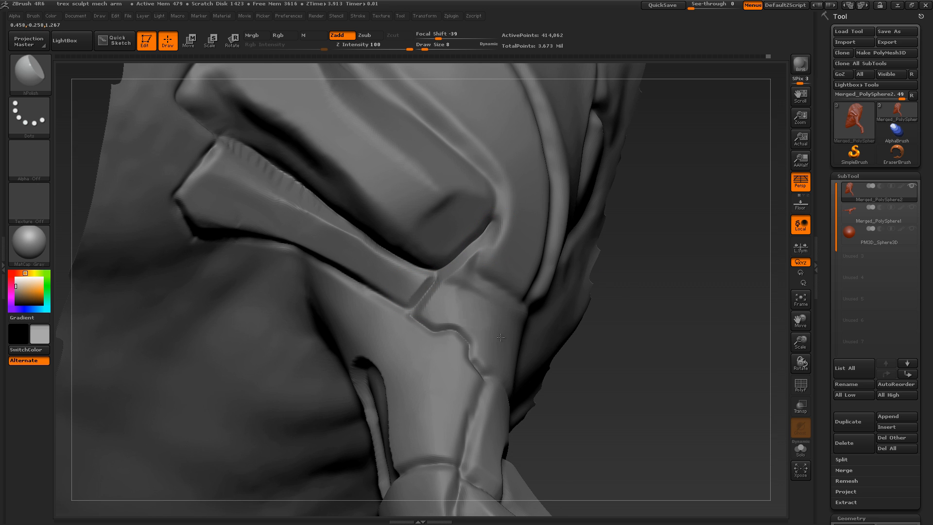
{"action": "left_click_drag", "start_coordinate": [475, 312], "coordinate": [479, 318]}
{"action": "left_click_drag", "start_coordinate": [615, 373], "coordinate": [574, 358]}
{"action": "mouse_move", "coordinate": [64, 340]}
{"action": "left_mouse_down"}
{"action": "mouse_move", "coordinate": [193, 360]}
{"action": "mouse_move", "coordinate": [204, 423]}
{"action": "left_mouse_up"}
{"action": "left_click_drag", "start_coordinate": [627, 359], "coordinate": [646, 340]}
Carve a small recess beside the lower part of the upper arm's lengthwise seam with ClayBuildup
{"action": "key", "text": "b"}
{"action": "key", "text": "d"}
{"action": "key", "text": "s"}
{"action": "mouse_move", "coordinate": [649, 394]}
{"action": "left_mouse_down", "text": "alt"}
{"action": "mouse_move", "coordinate": [655, 324]}
{"action": "mouse_move", "coordinate": [677, 344]}
{"action": "left_mouse_up", "text": "alt"}
{"action": "key", "text": "b"}
{"action": "key", "text": "c"}
{"action": "key", "text": "b"}
{"action": "key", "text": "ctrl+z"}
{"action": "key", "text": "ctrl+z"}
{"action": "mouse_move", "coordinate": [452, 274]}
{"action": "left_mouse_down"}
{"action": "mouse_move", "coordinate": [434, 286]}
{"action": "mouse_move", "coordinate": [438, 274]}
{"action": "mouse_move", "coordinate": [430, 296]}
{"action": "left_mouse_up"}
{"action": "mouse_move", "coordinate": [572, 287]}
{"action": "left_mouse_down"}
{"action": "mouse_move", "coordinate": [552, 281]}
{"action": "mouse_move", "coordinate": [592, 287]}
{"action": "left_mouse_up"}
Flatten the rim and floor of the upper arm recess with hPolish, reducing the draw size from 7 to 4
{"action": "key", "text": "b"}
{"action": "key", "text": "h"}
{"action": "key", "text": "p"}
{"action": "left_click_drag", "start_coordinate": [443, 302], "coordinate": [452, 285]}
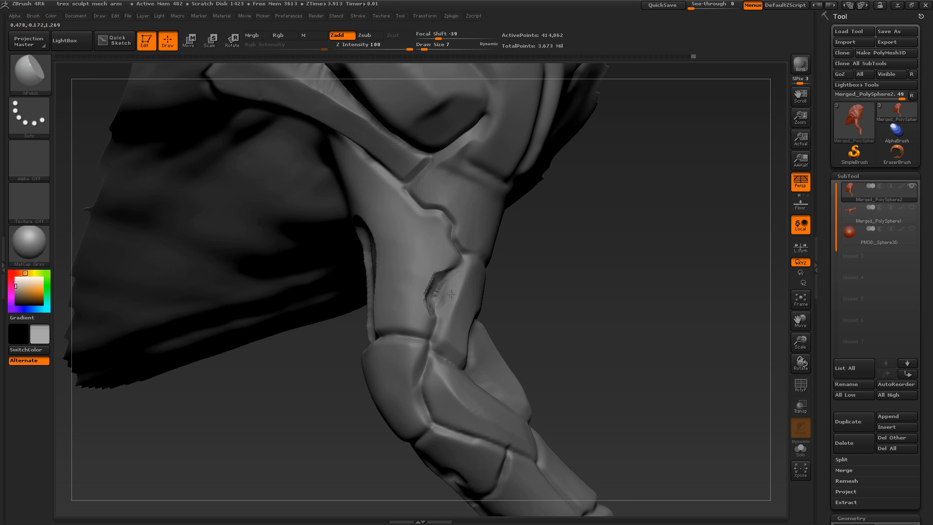
{"action": "left_click_drag", "start_coordinate": [583, 297], "coordinate": [539, 294]}
{"action": "key", "text": "s"}
{"action": "left_click_drag", "start_coordinate": [437, 284], "coordinate": [436, 283]}
{"action": "left_click_drag", "start_coordinate": [600, 316], "coordinate": [597, 282]}
{"action": "left_click_drag", "start_coordinate": [449, 269], "coordinate": [425, 293]}
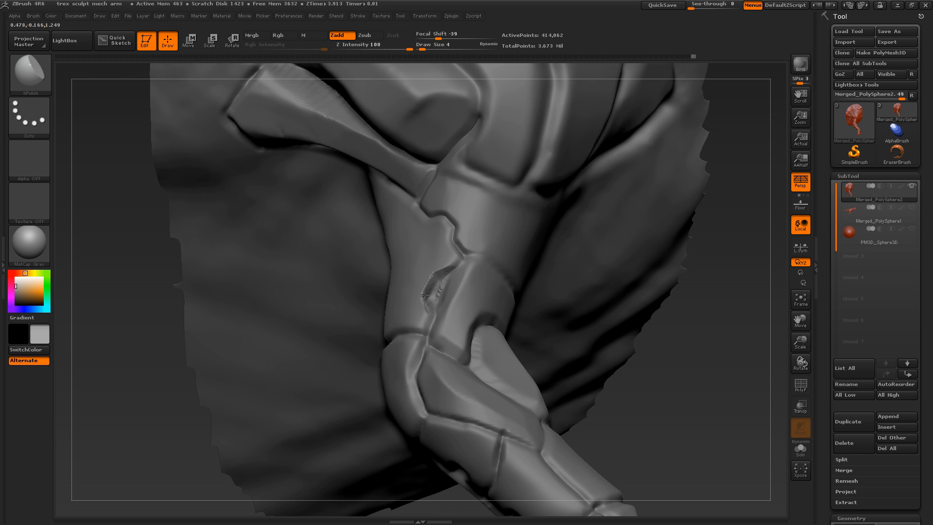
Adjust the recess's shape with Move Topological and sharpen its outline with Dam_Standard at draw size 6 and Z Intensity 33
{"action": "key", "text": "b"}
{"action": "key", "text": "m"}
{"action": "key", "text": "t"}
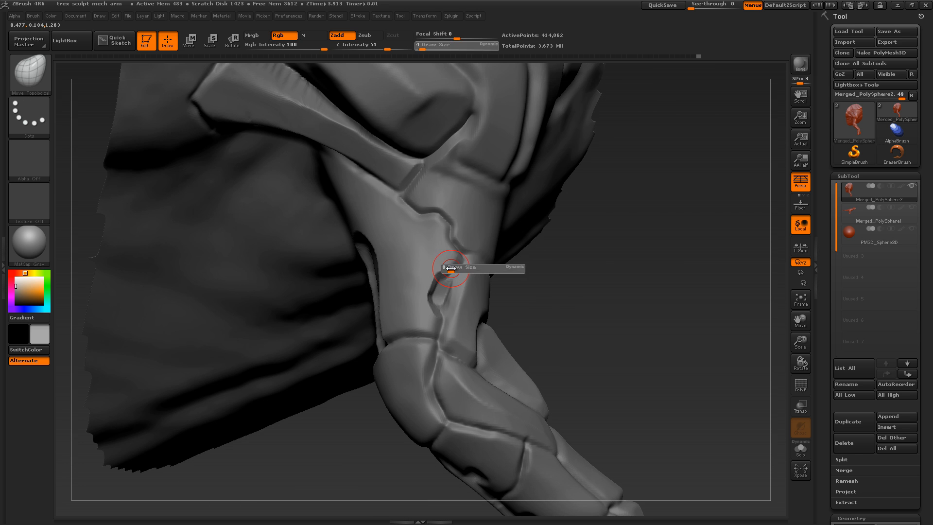
{"action": "key", "text": "b"}
{"action": "key", "text": "d"}
{"action": "key", "text": "s"}
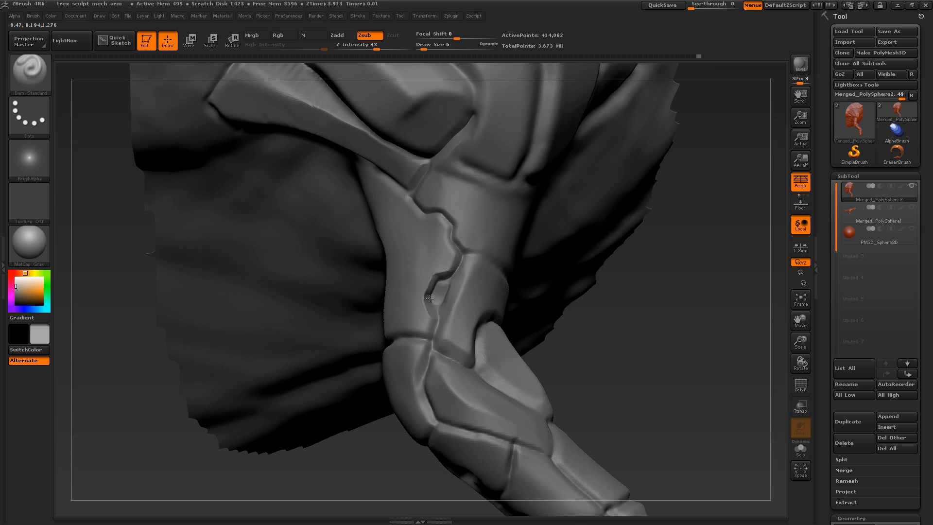
{"action": "left_click_drag", "start_coordinate": [592, 345], "coordinate": [611, 357]}
{"action": "left_click_drag", "start_coordinate": [449, 280], "coordinate": [439, 339]}
{"action": "left_click_drag", "start_coordinate": [603, 321], "coordinate": [591, 318]}
Nudge the recess edge with Move Topological and flatten the inside of the recess with hPolish
{"action": "key", "text": "b"}
{"action": "key", "text": "m"}
{"action": "key", "text": "t"}
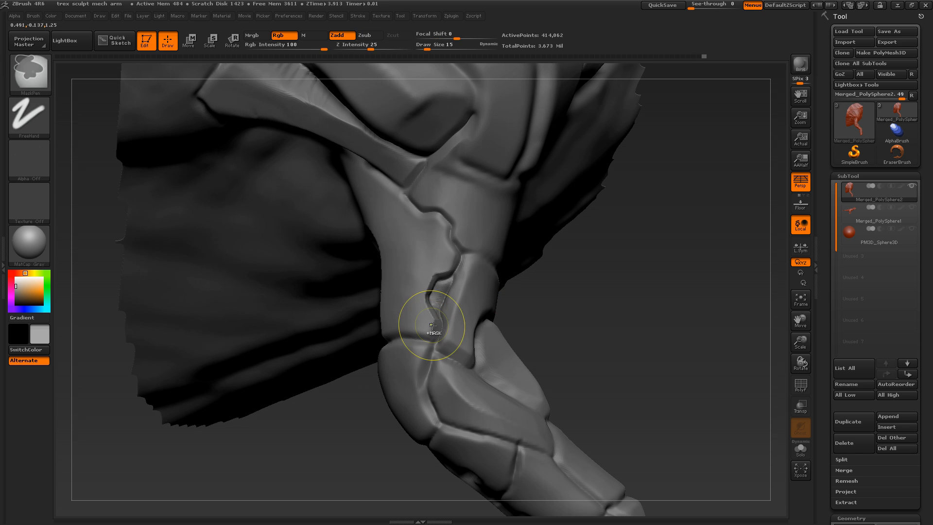
{"action": "key", "text": "b"}
{"action": "key", "text": "h"}
{"action": "key", "text": "p"}
{"action": "mouse_move", "coordinate": [550, 309]}
{"action": "left_mouse_down", "text": "alt"}
{"action": "mouse_move", "coordinate": [577, 297]}
{"action": "mouse_move", "coordinate": [583, 330]}
{"action": "left_mouse_up", "text": "alt"}
{"action": "left_click_drag", "start_coordinate": [442, 294], "coordinate": [443, 302]}
{"action": "left_click_drag", "start_coordinate": [583, 321], "coordinate": [590, 318]}
Cut a seam around the upper arm from the stepped groove's lower corner with Slash3 at draw size 4 and Z Intensity 70
{"action": "key", "text": "b"}
{"action": "key", "text": "s"}
{"action": "key", "text": "3"}
{"action": "left_click_drag", "start_coordinate": [472, 237], "coordinate": [497, 240]}
{"action": "left_click_drag", "start_coordinate": [573, 301], "coordinate": [531, 305]}
{"action": "left_click_drag", "start_coordinate": [477, 238], "coordinate": [542, 253]}
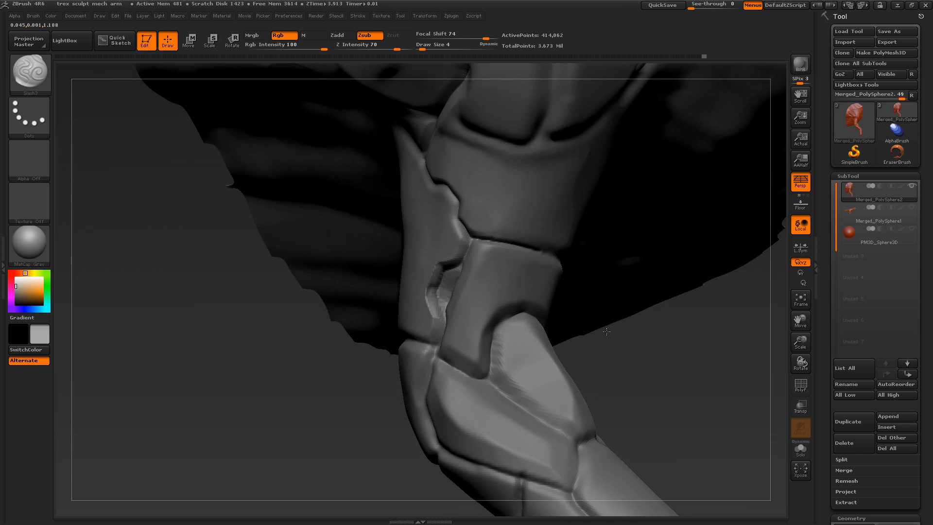
{"action": "left_click_drag", "start_coordinate": [605, 337], "coordinate": [573, 335]}
{"action": "left_click_drag", "start_coordinate": [541, 251], "coordinate": [578, 270]}
{"action": "left_click_drag", "start_coordinate": [369, 350], "coordinate": [409, 348]}
{"action": "left_click_drag", "start_coordinate": [475, 238], "coordinate": [496, 236]}
Sharpen the groove around the curved top of the elbow panel with Dam_Standard at draw size 4 and Z Intensity 33
{"action": "left_click_drag", "start_coordinate": [384, 388], "coordinate": [345, 389]}
{"action": "key", "text": "b"}
{"action": "key", "text": "d"}
{"action": "key", "text": "s"}
{"action": "left_click_drag", "start_coordinate": [527, 316], "coordinate": [495, 327]}
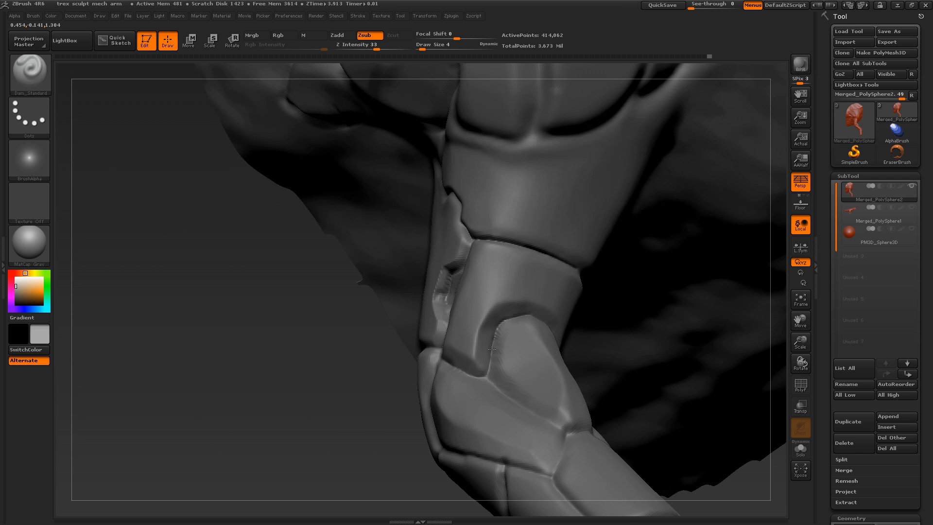
{"action": "mouse_move", "coordinate": [393, 384]}
{"action": "left_mouse_down", "text": "alt"}
{"action": "mouse_move", "coordinate": [606, 238]}
{"action": "mouse_move", "coordinate": [576, 287]}
{"action": "mouse_move", "coordinate": [570, 254]}
{"action": "mouse_move", "coordinate": [583, 300]}
{"action": "mouse_move", "coordinate": [693, 312]}
{"action": "mouse_move", "coordinate": [680, 365]}
{"action": "left_mouse_up", "text": "alt"}
Lower the mesh one subdivision level and build up the shoulder panel's lower corner with ClayBuildup at draw size 11 and Z Intensity 20
{"action": "key", "text": "shift+d"}
{"action": "key", "text": "bracketright"}
{"action": "mouse_move", "coordinate": [485, 268]}
{"action": "left_mouse_down", "text": "shift"}
{"action": "mouse_move", "coordinate": [442, 267]}
{"action": "mouse_move", "coordinate": [483, 272]}
{"action": "left_mouse_up", "text": "shift"}
{"action": "key", "text": "bracketright"}
{"action": "key", "text": "b"}
{"action": "key", "text": "c"}
{"action": "key", "text": "b"}
{"action": "left_click_drag", "start_coordinate": [443, 223], "coordinate": [449, 204]}
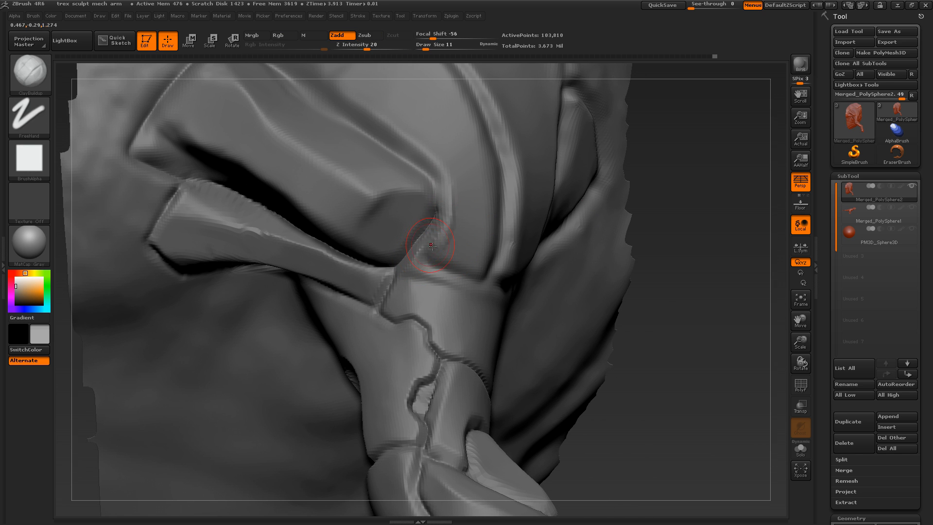
Cut a seam between the shoulder panels and the top of the upper arm with Slash3 at draw size 7 and Z Intensity 70
{"action": "key", "text": "b"}
{"action": "key", "text": "s"}
{"action": "key", "text": "a"}
{"action": "key", "text": "bracketleft"}
{"action": "left_click_drag", "start_coordinate": [412, 250], "coordinate": [448, 267]}
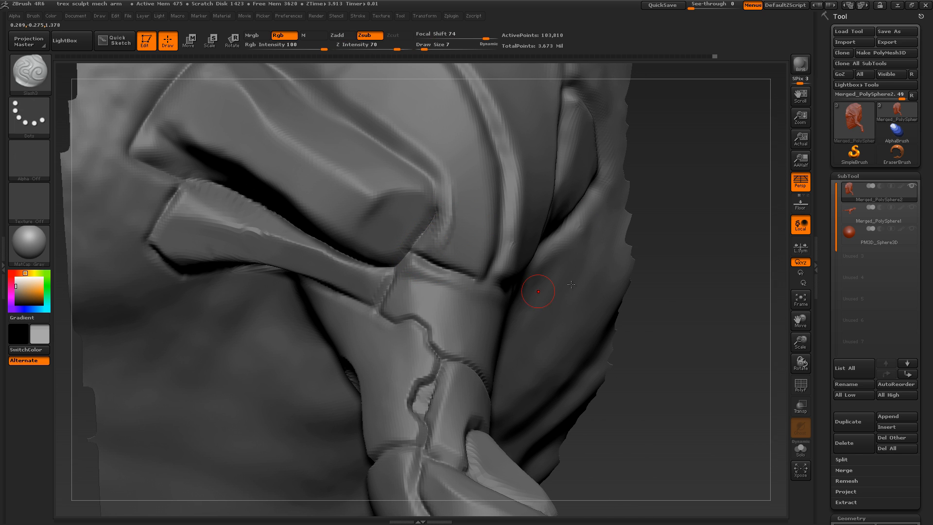
Touch up the upper arm's top edge with ClayBuildup and continue its seam with Slash3 at draw size 8 and Z Intensity 70
{"action": "key", "text": "b"}
{"action": "key", "text": "c"}
{"action": "key", "text": "b"}
{"action": "key", "text": "bracketright"}
{"action": "key", "text": "b"}
{"action": "key", "text": "s"}
{"action": "key", "text": "a"}
{"action": "mouse_move", "coordinate": [559, 272]}
{"action": "left_mouse_down"}
{"action": "mouse_move", "coordinate": [515, 223]}
{"action": "mouse_move", "coordinate": [409, 253]}
{"action": "left_mouse_up"}
{"action": "left_click_drag", "start_coordinate": [587, 310], "coordinate": [444, 294]}
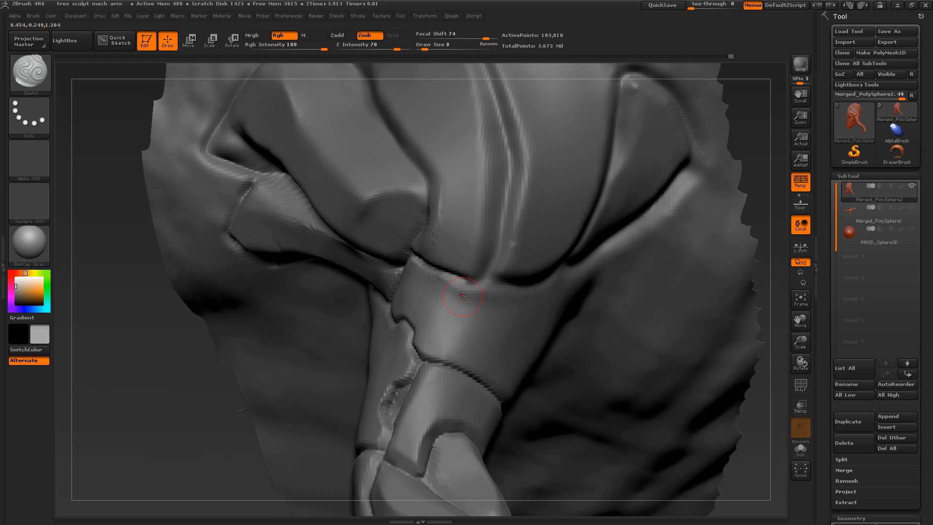
Build up the lower end of the shoulder's double groove with ClayBuildup, flatten it with hPolish and sharpen it with Dam_Standard
{"action": "key", "text": "b"}
{"action": "key", "text": "c"}
{"action": "key", "text": "b"}
{"action": "key", "text": "b"}
{"action": "key", "text": "h"}
{"action": "key", "text": "p"}
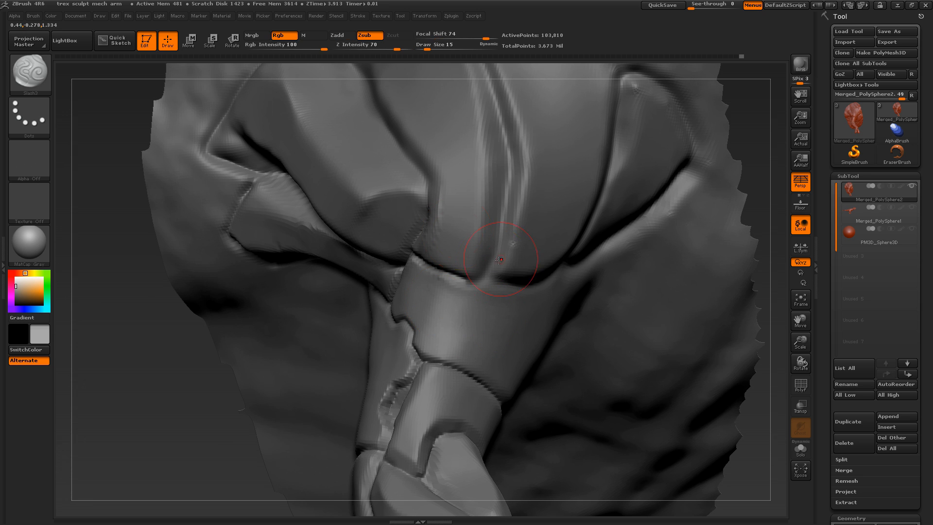
{"action": "key", "text": "b"}
{"action": "key", "text": "d"}
{"action": "key", "text": "s"}
{"action": "mouse_move", "coordinate": [557, 271]}
{"action": "right_mouse_down"}
{"action": "mouse_move", "coordinate": [510, 273]}
{"action": "mouse_move", "coordinate": [566, 270]}
{"action": "mouse_move", "coordinate": [527, 278]}
{"action": "right_mouse_up"}
Bevel the lower edge of the large central shoulder panel with ClayBuildup and hPolish, and define its border with Dam_Standard
{"action": "key", "text": "b"}
{"action": "key", "text": "c"}
{"action": "key", "text": "b"}
{"action": "key", "text": "b"}
{"action": "key", "text": "h"}
{"action": "key", "text": "p"}
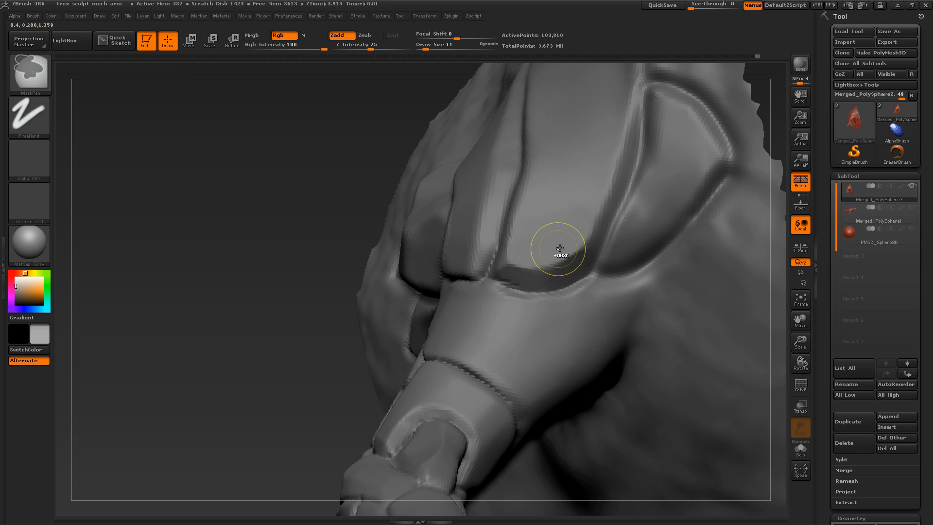
{"action": "key", "text": "b"}
{"action": "key", "text": "d"}
{"action": "key", "text": "s"}
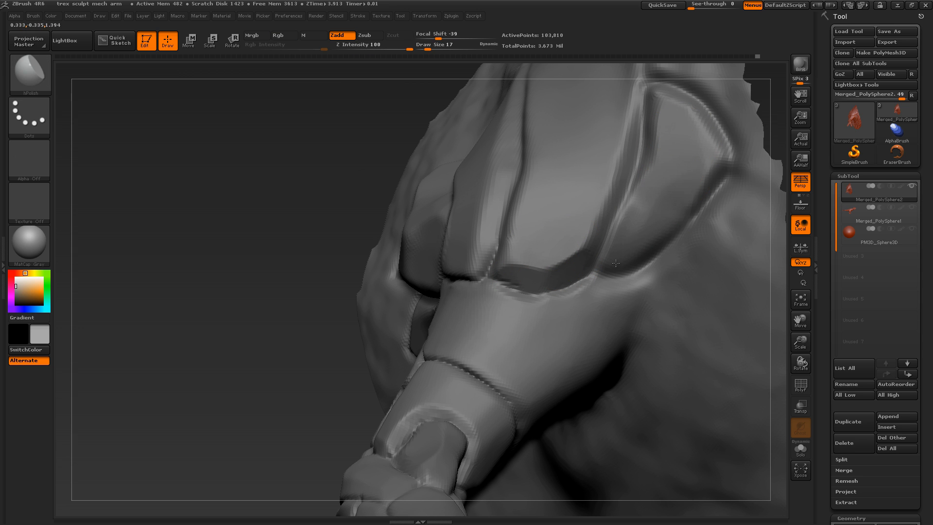
Reshape the lower tip of the small rear shoulder panel with Move Topological at Z Intensity 51
{"action": "key", "text": "s"}
{"action": "key", "text": "b"}
{"action": "key", "text": "m"}
{"action": "key", "text": "t"}
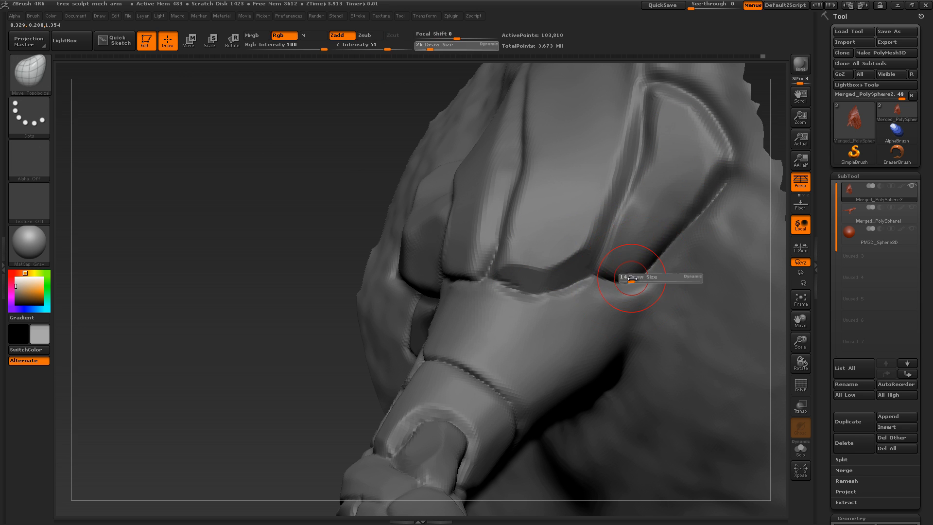
Flatten the faces of the elbow and forearm panels with hPolish at draw size 10 and Z Intensity 100
{"action": "right_click_drag", "start_coordinate": [510, 255], "coordinate": [535, 214], "text": "alt"}
{"action": "mouse_move", "coordinate": [559, 291]}
{"action": "right_mouse_down"}
{"action": "mouse_move", "coordinate": [654, 340]}
{"action": "mouse_move", "coordinate": [660, 367]}
{"action": "right_mouse_up"}
{"action": "key", "text": "b"}
{"action": "key", "text": "h"}
{"action": "key", "text": "p"}
{"action": "key", "text": "s"}
{"action": "left_click_drag", "start_coordinate": [614, 329], "coordinate": [602, 347]}
{"action": "left_click_drag", "start_coordinate": [537, 361], "coordinate": [547, 360]}
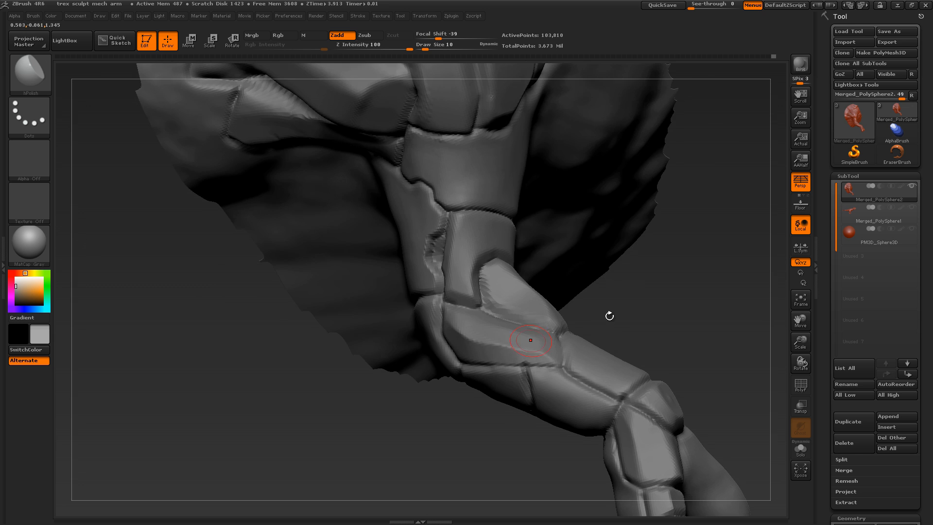
{"action": "left_click_drag", "start_coordinate": [602, 330], "coordinate": [586, 352]}
{"action": "left_click_drag", "start_coordinate": [624, 317], "coordinate": [550, 336]}
Build up the top of the central shoulder panel with ClayBuildup at draw size 20 and flatten it with hPolish at Z Intensity 100
{"action": "key", "text": "["}
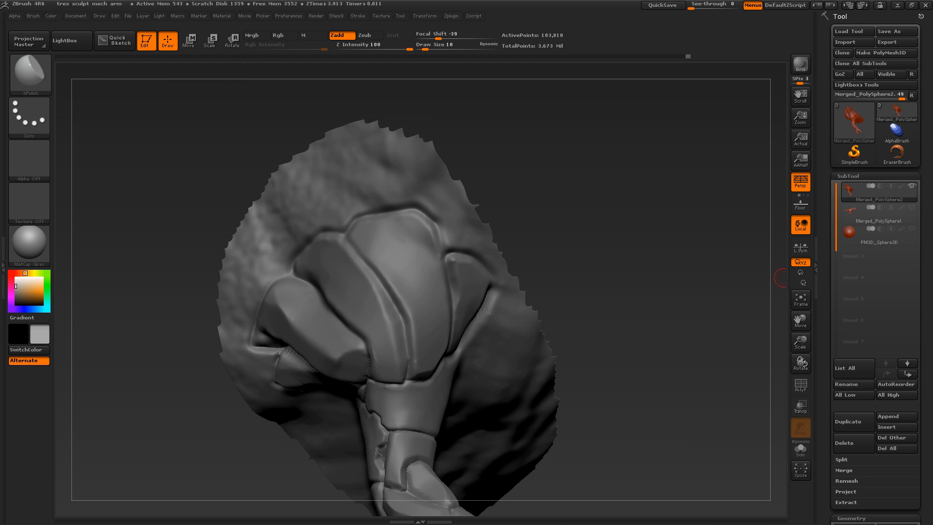
{"action": "key", "text": "b"}
{"action": "key", "text": "c"}
{"action": "key", "text": "b"}
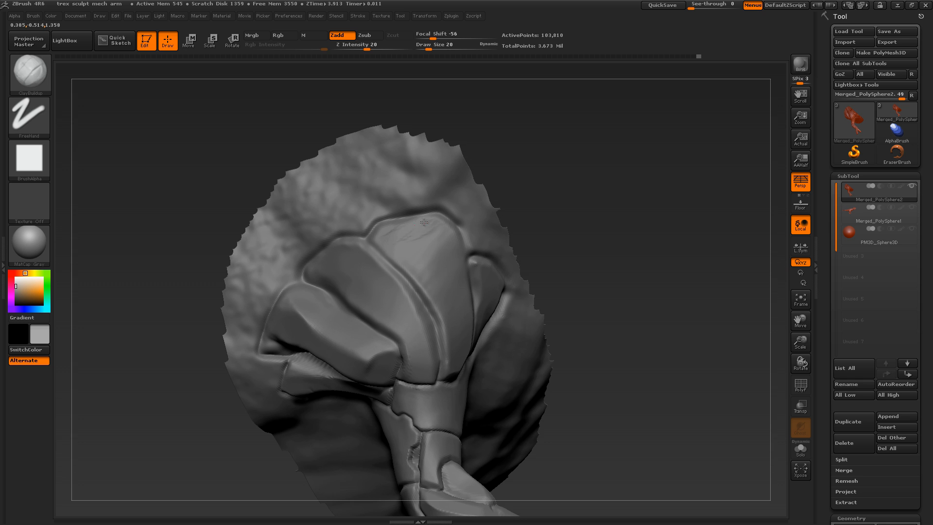
{"action": "key", "text": "b"}
{"action": "key", "text": "h"}
{"action": "key", "text": "p"}
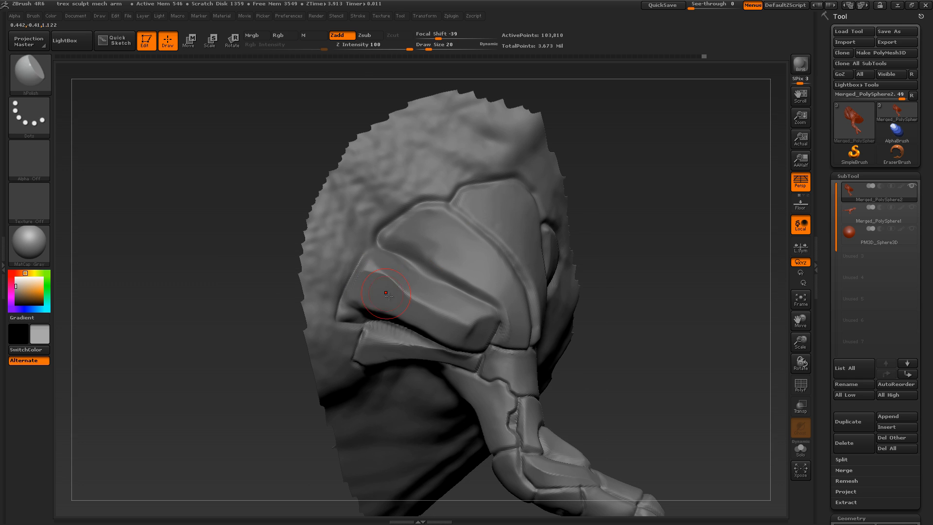
Refine the seams between the two side shoulder panels with Dam_Standard and Slash3
{"action": "key", "text": "b"}
{"action": "key", "text": "d"}
{"action": "key", "text": "s"}
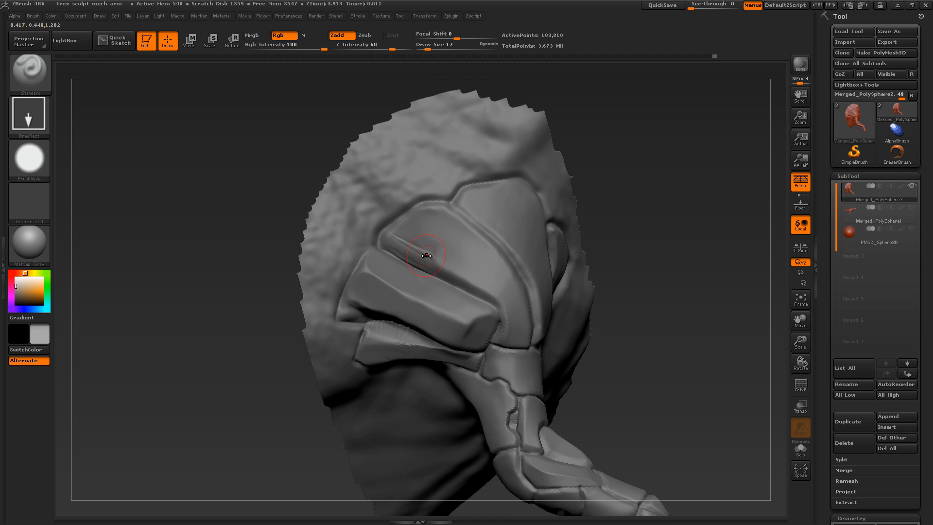
{"action": "key", "text": "b"}
{"action": "key", "text": "s"}
{"action": "key", "text": "l"}
Sharpen the lower border of the upper side shoulder panel with Dam_Standard and flatten the panel with hPolish
{"action": "key", "text": "b"}
{"action": "key", "text": "d"}
{"action": "key", "text": "s"}
{"action": "mouse_move", "coordinate": [425, 257]}
{"action": "left_mouse_down"}
{"action": "mouse_move", "coordinate": [438, 267]}
{"action": "mouse_move", "coordinate": [436, 236]}
{"action": "left_mouse_up"}
{"action": "key", "text": "b"}
{"action": "key", "text": "h"}
{"action": "key", "text": "p"}
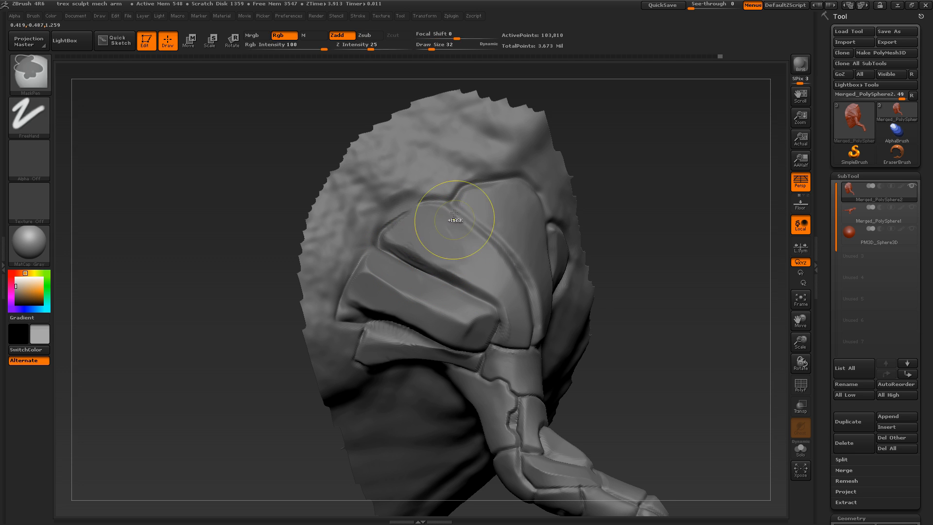
Cut the seam along the upper side panel's outer edge with Slash3 at draw size 13 and Z Intensity 70
{"action": "key", "text": "b"}
{"action": "key", "text": "s"}
{"action": "key", "text": "l"}
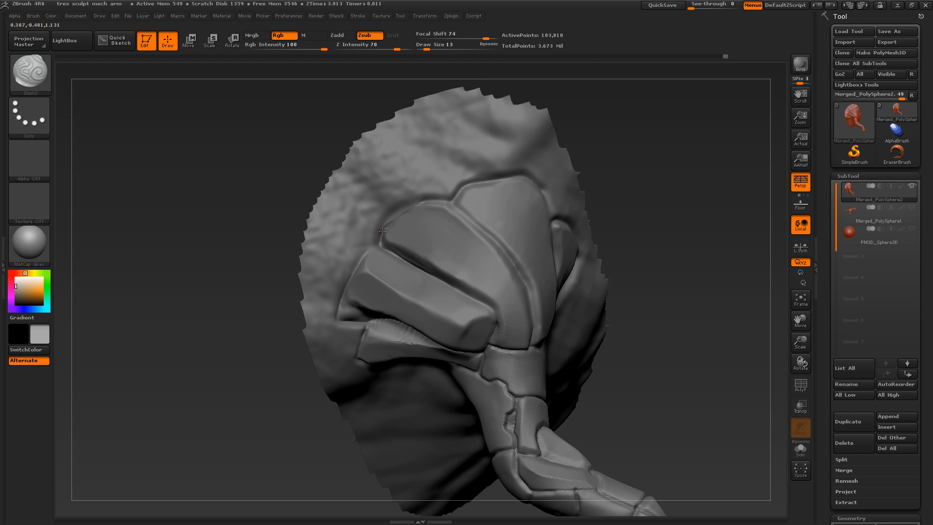
{"action": "left_click_drag", "start_coordinate": [382, 231], "coordinate": [426, 200]}
{"action": "left_click_drag", "start_coordinate": [675, 168], "coordinate": [707, 175]}
Flatten the faces of the two side shoulder panels with hPolish at draw size 20 and Z Intensity 100
{"action": "key", "text": "b"}
{"action": "key", "text": "h"}
{"action": "key", "text": "p"}
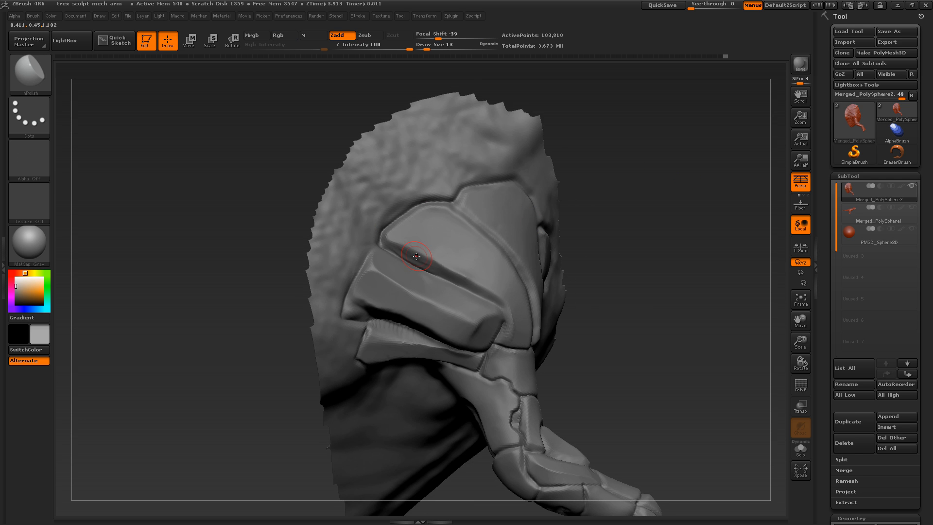
{"action": "mouse_move", "coordinate": [637, 249]}
{"action": "left_mouse_down"}
{"action": "mouse_move", "coordinate": [658, 187]}
{"action": "mouse_move", "coordinate": [589, 256]}
{"action": "mouse_move", "coordinate": [603, 287]}
{"action": "left_mouse_up"}
{"action": "key", "text": "bracketright"}
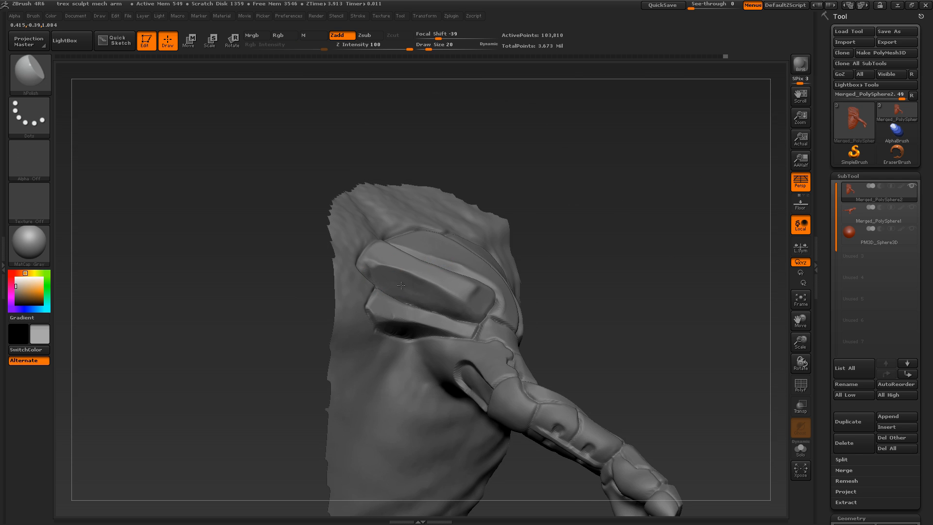
Adjust the outer end of the lower side shoulder panel with Move Topological
{"action": "mouse_move", "coordinate": [632, 246]}
{"action": "left_mouse_down"}
{"action": "mouse_move", "coordinate": [616, 267]}
{"action": "mouse_move", "coordinate": [627, 219]}
{"action": "mouse_move", "coordinate": [627, 277]}
{"action": "left_mouse_up"}
{"action": "key", "text": "b"}
{"action": "key", "text": "m"}
{"action": "key", "text": "t"}
{"action": "key", "text": "bracketright"}
{"action": "right_click_drag", "start_coordinate": [370, 266], "coordinate": [378, 271]}
Polish the bevelled faces and edges of the side shoulder panels with hPolish at Z Intensity 100
{"action": "key", "text": "b"}
{"action": "key", "text": "h"}
{"action": "key", "text": "p"}
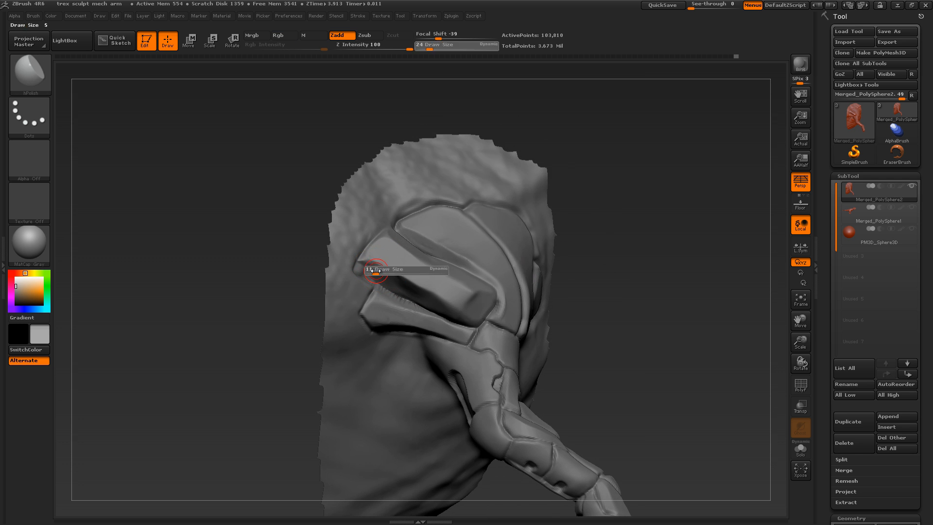
{"action": "mouse_move", "coordinate": [585, 253]}
{"action": "left_mouse_down"}
{"action": "mouse_move", "coordinate": [386, 262]}
{"action": "mouse_move", "coordinate": [421, 293]}
{"action": "left_mouse_up"}
{"action": "key", "text": "bracketright"}
{"action": "key", "text": "bracketright"}
{"action": "left_click_drag", "start_coordinate": [625, 248], "coordinate": [591, 268]}
{"action": "left_click_drag", "start_coordinate": [446, 309], "coordinate": [433, 306]}
{"action": "mouse_move", "coordinate": [625, 253]}
{"action": "left_mouse_down"}
{"action": "mouse_move", "coordinate": [576, 277]}
{"action": "mouse_move", "coordinate": [668, 277]}
{"action": "left_mouse_up"}
{"action": "left_click_drag", "start_coordinate": [291, 243], "coordinate": [308, 255]}
{"action": "left_click_drag", "start_coordinate": [395, 294], "coordinate": [423, 307]}
{"action": "mouse_move", "coordinate": [627, 291]}
{"action": "left_mouse_down"}
{"action": "mouse_move", "coordinate": [593, 285]}
{"action": "mouse_move", "coordinate": [600, 311]}
{"action": "mouse_move", "coordinate": [591, 287]}
{"action": "left_mouse_up"}
Press round holes into the lower ends of the shoulder panels with the Standard brush's DragRect stroke and flatten the panels with hPolish
{"action": "key", "text": "b"}
{"action": "key", "text": "s"}
{"action": "key", "text": "t"}
{"action": "key", "text": "b"}
{"action": "key", "text": "h"}
{"action": "key", "text": "p"}
{"action": "mouse_move", "coordinate": [680, 287]}
{"action": "left_mouse_down"}
{"action": "mouse_move", "coordinate": [638, 294]}
{"action": "mouse_move", "coordinate": [643, 240]}
{"action": "mouse_move", "coordinate": [598, 334]}
{"action": "mouse_move", "coordinate": [579, 265]}
{"action": "left_mouse_up"}
{"action": "key", "text": "b"}
{"action": "key", "text": "s"}
{"action": "key", "text": "t"}
{"action": "left_click_drag", "start_coordinate": [481, 252], "coordinate": [485, 268]}
{"action": "mouse_move", "coordinate": [595, 273]}
{"action": "left_mouse_down"}
{"action": "mouse_move", "coordinate": [654, 268]}
{"action": "mouse_move", "coordinate": [559, 270]}
{"action": "mouse_move", "coordinate": [564, 296]}
{"action": "left_mouse_up"}
Sharpen the outlines of the central and rear shoulder panels with Dam_Standard at draw size 17 and Z Intensity 33
{"action": "key", "text": "b"}
{"action": "key", "text": "d"}
{"action": "key", "text": "s"}
{"action": "left_click_drag", "start_coordinate": [587, 238], "coordinate": [603, 287]}
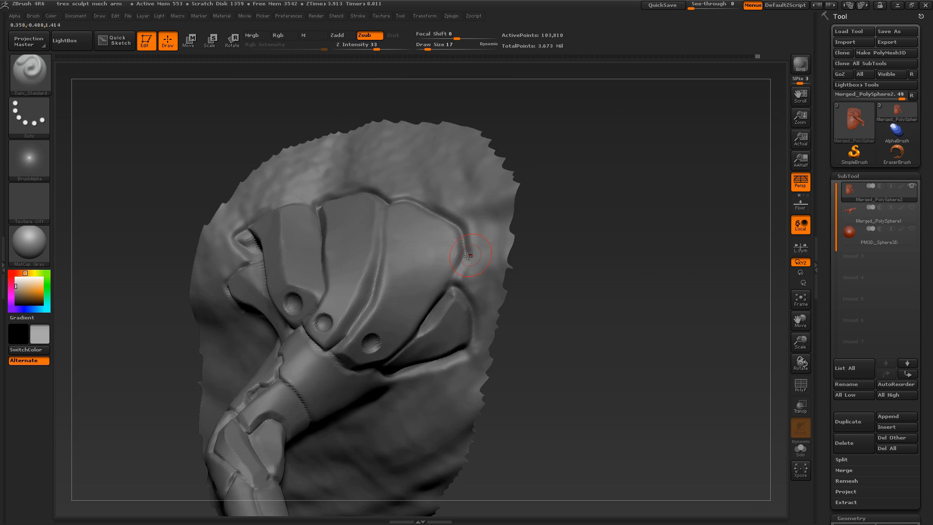
Flatten the face of the small rear shoulder panel with hPolish at draw size 20 and Z Intensity 100
{"action": "mouse_move", "coordinate": [545, 265]}
{"action": "left_mouse_down"}
{"action": "mouse_move", "coordinate": [540, 254]}
{"action": "mouse_move", "coordinate": [553, 305]}
{"action": "mouse_move", "coordinate": [545, 311]}
{"action": "mouse_move", "coordinate": [566, 297]}
{"action": "mouse_move", "coordinate": [549, 258]}
{"action": "left_mouse_up"}
{"action": "key", "text": "b"}
{"action": "key", "text": "h"}
{"action": "key", "text": "p"}
{"action": "key", "text": "s"}
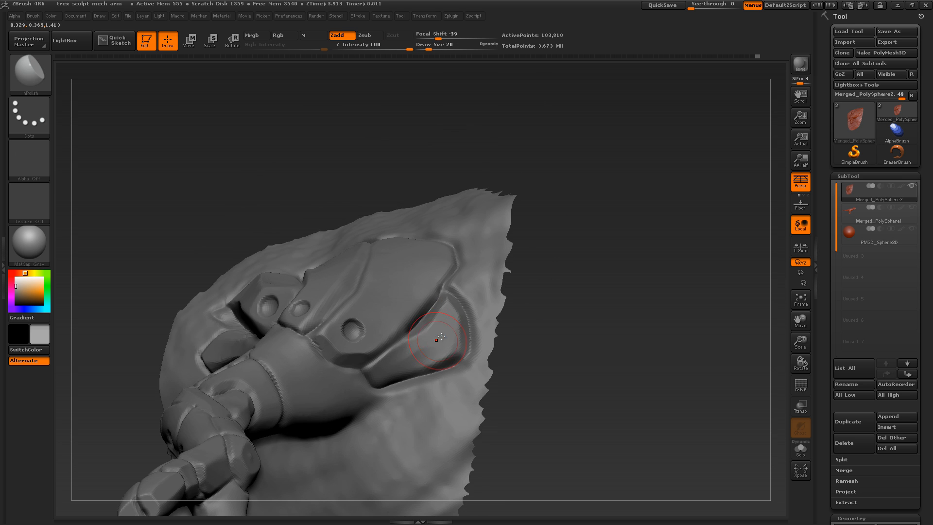
{"action": "left_click_drag", "start_coordinate": [441, 333], "coordinate": [443, 333]}
Undo the last stroke and sharpen the rear panel's lower tip with Dam_Standard at draw size 10 and Z Intensity 33
{"action": "key", "text": "b"}
{"action": "key", "text": "d"}
{"action": "key", "text": "s"}
{"action": "key", "text": "ctrl+z"}
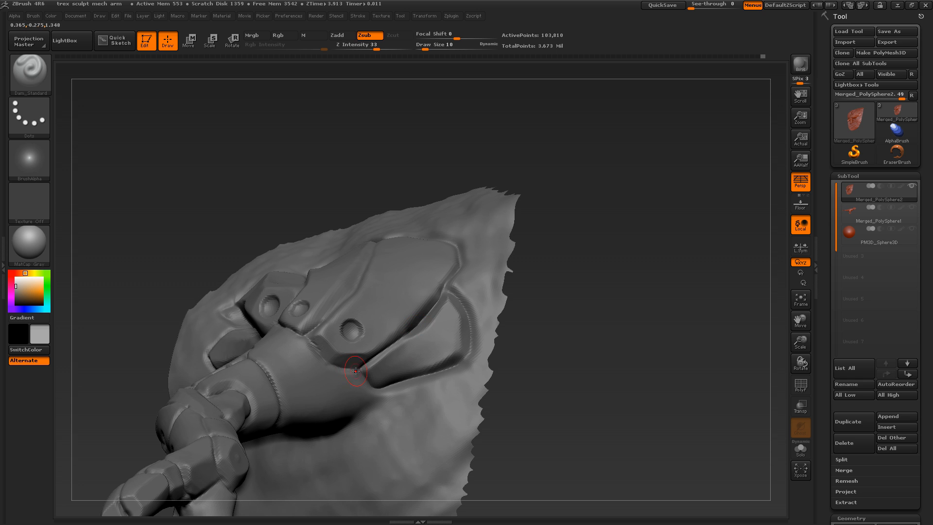
Flatten the rear shoulder panel's lower tip with hPolish at draw size 5 and Z Intensity 100
{"action": "mouse_move", "coordinate": [542, 316]}
{"action": "left_mouse_down"}
{"action": "mouse_move", "coordinate": [587, 227]}
{"action": "mouse_move", "coordinate": [583, 202]}
{"action": "left_mouse_up"}
{"action": "key", "text": "b"}
{"action": "key", "text": "h"}
{"action": "key", "text": "p"}
{"action": "key", "text": "s"}
{"action": "left_click_drag", "start_coordinate": [421, 280], "coordinate": [418, 280]}
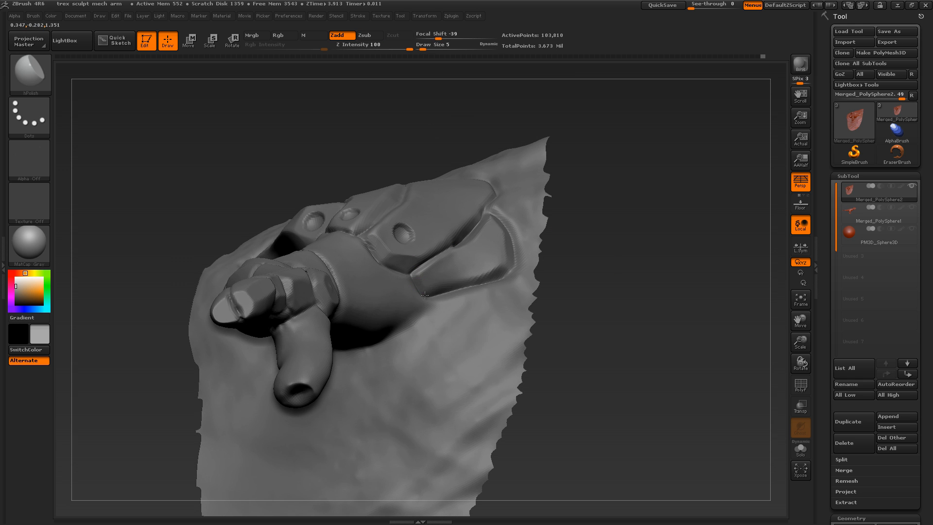
Press a small round hole into the rear panel's lower tip with the Standard brush's DragRect stroke at Z Intensity 60
{"action": "left_click_drag", "start_coordinate": [574, 292], "coordinate": [598, 272]}
{"action": "key", "text": "b"}
{"action": "key", "text": "s"}
{"action": "key", "text": "t"}
{"action": "left_click_drag", "start_coordinate": [440, 272], "coordinate": [445, 278], "text": "alt"}
{"action": "mouse_move", "coordinate": [583, 272]}
{"action": "left_mouse_down"}
{"action": "mouse_move", "coordinate": [600, 232]}
{"action": "mouse_move", "coordinate": [607, 277]}
{"action": "mouse_move", "coordinate": [617, 233]}
{"action": "mouse_move", "coordinate": [492, 249]}
{"action": "left_mouse_up"}
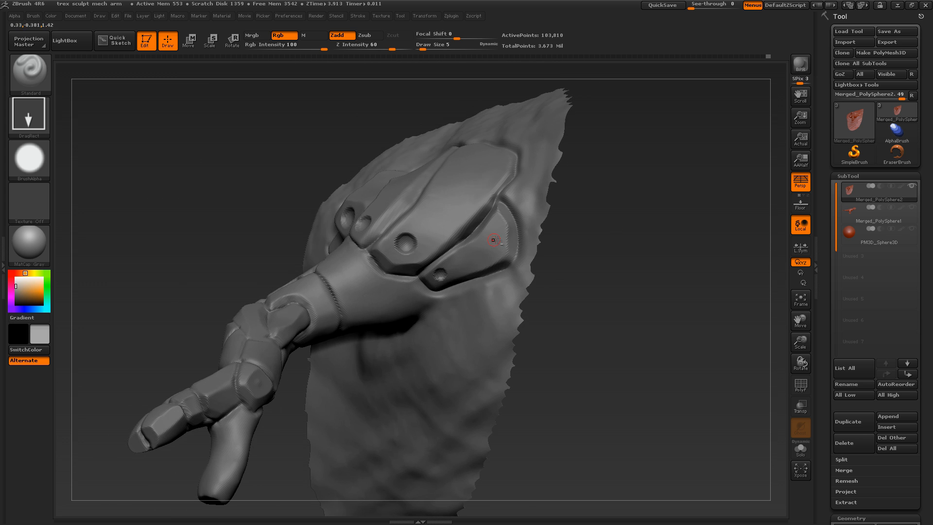
Press further round holes into the shoulder panels with the Standard brush's DragRect stroke
{"action": "mouse_move", "coordinate": [612, 243]}
{"action": "left_mouse_down"}
{"action": "mouse_move", "coordinate": [598, 280]}
{"action": "mouse_move", "coordinate": [606, 199]}
{"action": "mouse_move", "coordinate": [634, 204]}
{"action": "left_mouse_up"}
{"action": "left_click_drag", "start_coordinate": [385, 192], "coordinate": [390, 218], "text": "alt"}
{"action": "left_click_drag", "start_coordinate": [583, 194], "coordinate": [608, 207]}
{"action": "left_click_drag", "start_coordinate": [303, 184], "coordinate": [305, 199], "text": "alt"}
Rework the surface of the elbow area with ClayBuildup
{"action": "mouse_move", "coordinate": [600, 261]}
{"action": "left_mouse_down"}
{"action": "mouse_move", "coordinate": [581, 257]}
{"action": "mouse_move", "coordinate": [587, 191]}
{"action": "mouse_move", "coordinate": [600, 202]}
{"action": "mouse_move", "coordinate": [579, 188]}
{"action": "mouse_move", "coordinate": [529, 292]}
{"action": "mouse_move", "coordinate": [562, 304]}
{"action": "left_mouse_up"}
{"action": "key", "text": "b"}
{"action": "key", "text": "c"}
{"action": "key", "text": "b"}
{"action": "left_click_drag", "start_coordinate": [368, 401], "coordinate": [513, 371], "text": "alt"}
Flatten the elbow panels with hPolish at Z Intensity 100 and raise the mesh one subdivision level
{"action": "key", "text": "b"}
{"action": "key", "text": "h"}
{"action": "key", "text": "p"}
{"action": "left_click_drag", "start_coordinate": [483, 299], "coordinate": [427, 303]}
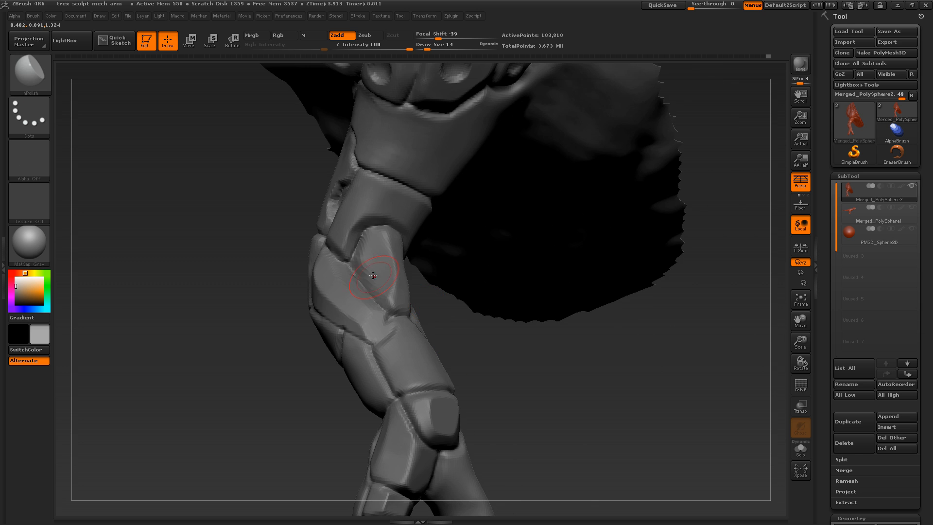
{"action": "left_click_drag", "start_coordinate": [374, 273], "coordinate": [384, 264]}
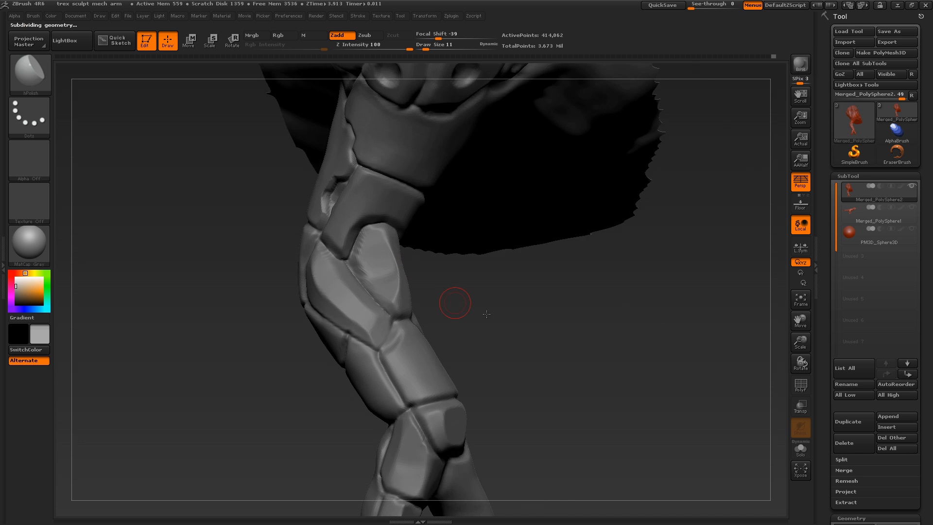
{"action": "key", "text": "ctrl+d"}
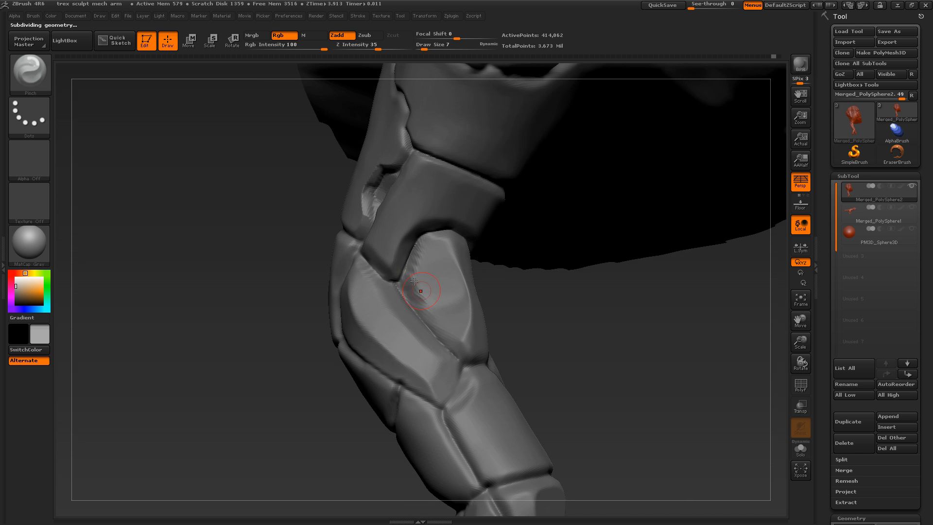
Deepen the seam between the two elbow panels with Dam_Standard and flatten its edges with hPolish at Z Intensity 100
{"action": "left_click_drag", "start_coordinate": [571, 342], "coordinate": [578, 336]}
{"action": "key", "text": "b"}
{"action": "key", "text": "d"}
{"action": "key", "text": "s"}
{"action": "left_click_drag", "start_coordinate": [455, 357], "coordinate": [410, 313]}
{"action": "key", "text": "b"}
{"action": "key", "text": "h"}
{"action": "key", "text": "p"}
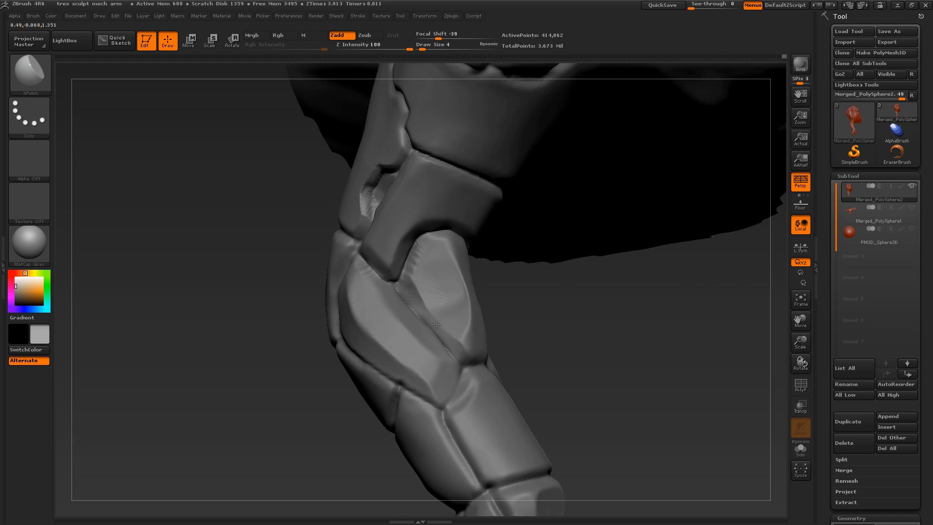
{"action": "mouse_move", "coordinate": [528, 335]}
{"action": "left_mouse_down"}
{"action": "mouse_move", "coordinate": [531, 302]}
{"action": "mouse_move", "coordinate": [540, 309]}
{"action": "left_mouse_up"}
Refine the shape of the elbow panels with ClayBuildup and Move Topological
{"action": "key", "text": "b"}
{"action": "key", "text": "c"}
{"action": "key", "text": "b"}
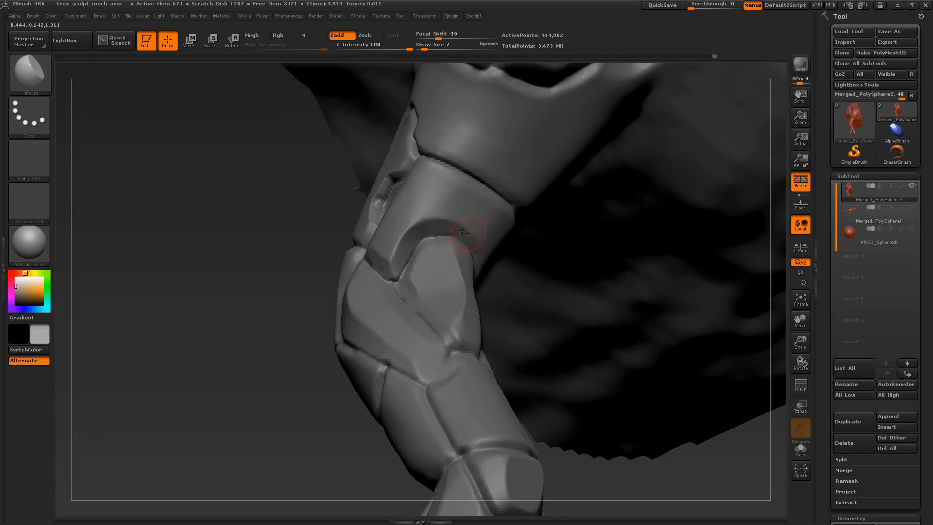
{"action": "key", "text": "b"}
{"action": "key", "text": "m"}
{"action": "key", "text": "t"}
{"action": "key", "text": "s"}
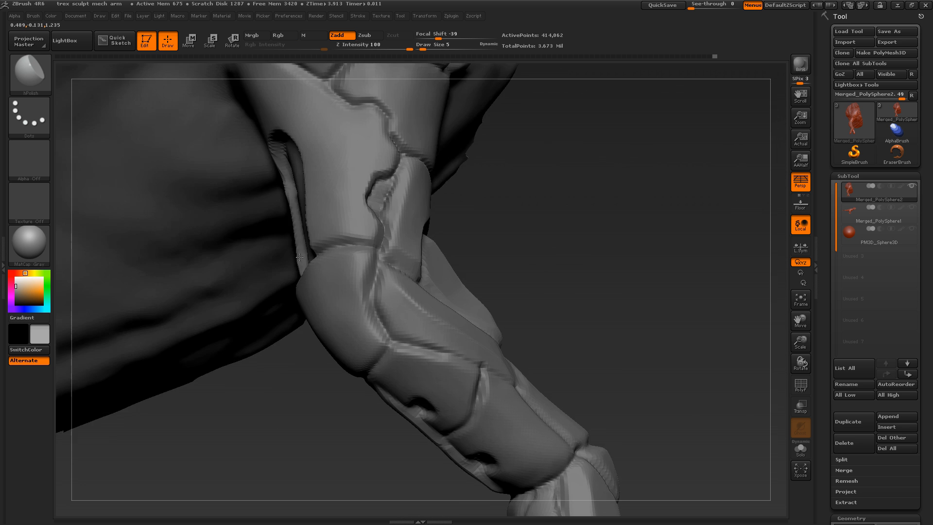
Polish the elbow and forearm panels with hPolish at Z Intensity 100
{"action": "mouse_move", "coordinate": [475, 281]}
{"action": "left_mouse_down"}
{"action": "mouse_move", "coordinate": [490, 286]}
{"action": "mouse_move", "coordinate": [526, 252]}
{"action": "mouse_move", "coordinate": [517, 235]}
{"action": "mouse_move", "coordinate": [496, 243]}
{"action": "left_mouse_up"}
{"action": "key", "text": "s"}
{"action": "left_click_drag", "start_coordinate": [456, 319], "coordinate": [462, 318]}
{"action": "left_click_drag", "start_coordinate": [459, 391], "coordinate": [488, 403], "text": "ctrl"}
{"action": "key", "text": "ctrl+z"}
{"action": "mouse_move", "coordinate": [522, 311]}
{"action": "left_mouse_down"}
{"action": "mouse_move", "coordinate": [504, 293]}
{"action": "mouse_move", "coordinate": [515, 340]}
{"action": "left_mouse_up"}
{"action": "left_click_drag", "start_coordinate": [515, 341], "coordinate": [513, 281], "text": "alt"}
{"action": "key", "text": "s"}
{"action": "left_click_drag", "start_coordinate": [448, 305], "coordinate": [471, 324]}
Mask the unsculpted second finger with the MaskLasso brush
{"action": "left_click", "coordinate": [32, 87], "text": "ctrl"}
{"action": "left_click", "coordinate": [199, 122], "text": "ctrl"}
{"action": "left_click_drag", "start_coordinate": [489, 223], "coordinate": [479, 216]}
{"action": "left_click_drag", "start_coordinate": [483, 179], "coordinate": [563, 243], "text": "ctrl"}
{"action": "left_click_drag", "start_coordinate": [569, 258], "coordinate": [413, 292]}
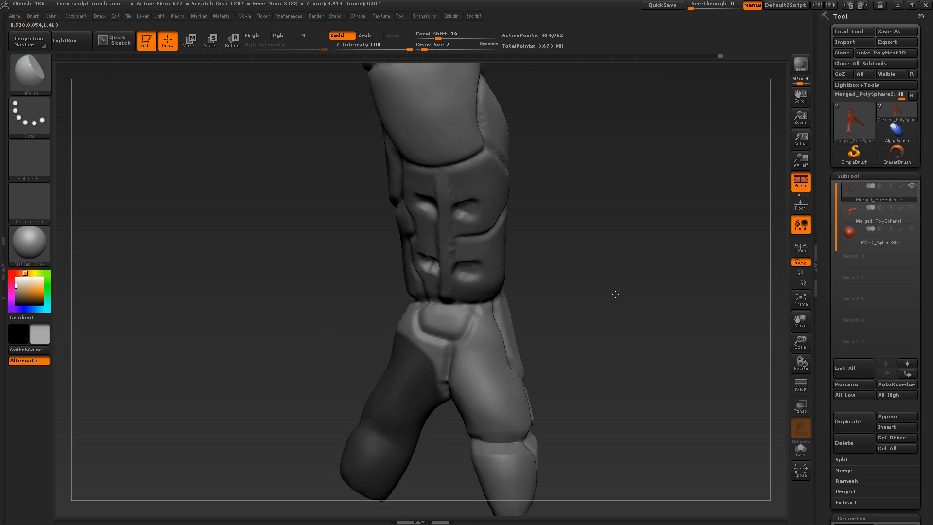
Clean up the mask border around the base of the second finger with MaskPen at Draw Size 4
{"action": "left_click_drag", "start_coordinate": [559, 313], "coordinate": [174, 182]}
{"action": "left_click", "coordinate": [29, 73], "text": "ctrl"}
{"action": "left_click", "coordinate": [247, 124], "text": "ctrl"}
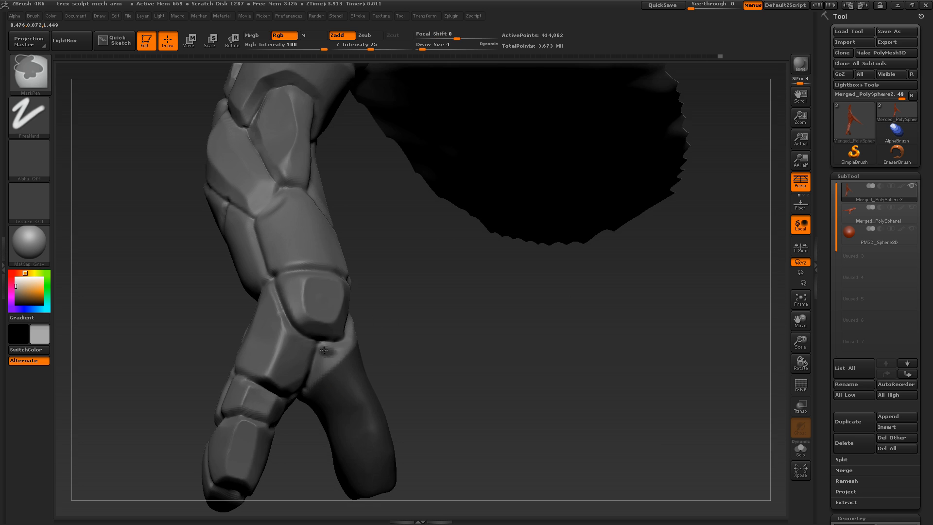
{"action": "left_click_drag", "start_coordinate": [427, 384], "coordinate": [434, 316]}
{"action": "left_click_drag", "start_coordinate": [354, 301], "coordinate": [354, 318], "text": "ctrl"}
{"action": "left_click_drag", "start_coordinate": [467, 330], "coordinate": [559, 287]}
{"action": "mouse_move", "coordinate": [416, 321]}
{"action": "left_mouse_down"}
{"action": "mouse_move", "coordinate": [458, 308]}
{"action": "mouse_move", "coordinate": [432, 315]}
{"action": "left_mouse_up"}
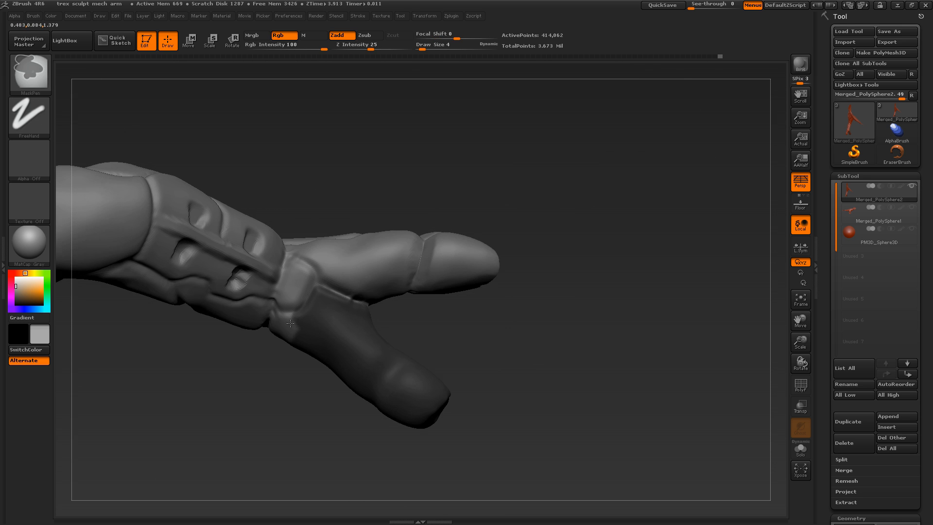
{"action": "left_click_drag", "start_coordinate": [319, 309], "coordinate": [301, 315]}
{"action": "left_click_drag", "start_coordinate": [301, 315], "coordinate": [287, 322], "text": "ctrl"}
{"action": "left_click_drag", "start_coordinate": [418, 331], "coordinate": [443, 316]}
{"action": "left_click_drag", "start_coordinate": [317, 292], "coordinate": [298, 346], "text": "ctrl"}
{"action": "mouse_move", "coordinate": [262, 383]}
{"action": "left_mouse_down"}
{"action": "mouse_move", "coordinate": [337, 324]}
{"action": "mouse_move", "coordinate": [379, 340]}
{"action": "mouse_move", "coordinate": [389, 311]}
{"action": "left_mouse_up"}
{"action": "mouse_move", "coordinate": [262, 318]}
{"action": "left_mouse_down", "text": "ctrl"}
{"action": "mouse_move", "coordinate": [265, 348]}
{"action": "mouse_move", "coordinate": [283, 367]}
{"action": "left_mouse_up", "text": "ctrl"}
{"action": "left_click_drag", "start_coordinate": [360, 320], "coordinate": [330, 311]}
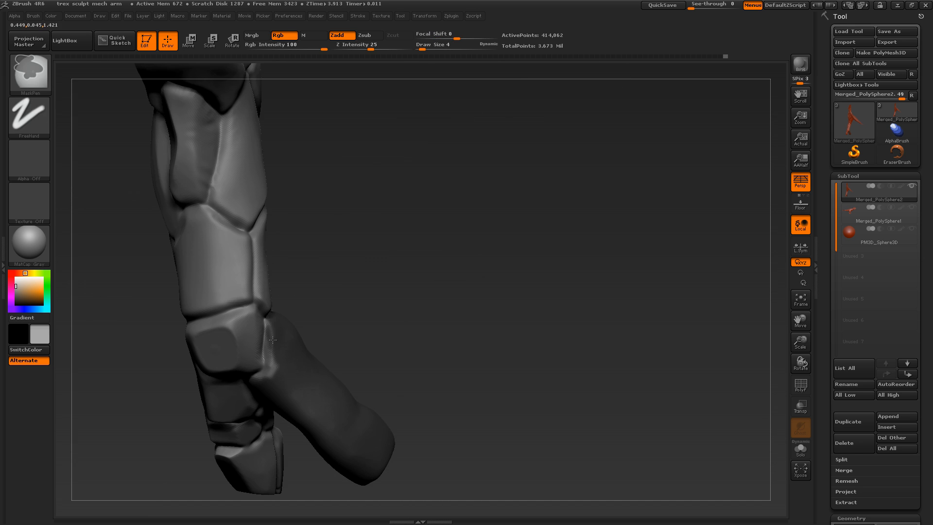
{"action": "left_click_drag", "start_coordinate": [275, 356], "coordinate": [268, 374], "text": "ctrl"}
{"action": "left_click_drag", "start_coordinate": [350, 326], "coordinate": [372, 319]}
Turn the masked second finger into its own polygroup and inspect the grouping in the PolyFrame display
{"action": "left_click_drag", "start_coordinate": [339, 373], "coordinate": [523, 263], "text": "alt"}
{"action": "left_click_drag", "start_coordinate": [828, 307], "coordinate": [836, 260]}
{"action": "left_click", "coordinate": [851, 326], "text": "shift"}
{"action": "left_click", "coordinate": [741, 392], "text": "ctrl"}
{"action": "mouse_move", "coordinate": [741, 392]}
{"action": "left_mouse_down"}
{"action": "mouse_move", "coordinate": [614, 322]}
{"action": "mouse_move", "coordinate": [611, 334]}
{"action": "left_mouse_up"}
{"action": "key", "text": "ctrl+w"}
{"action": "key", "text": "shift+f"}
{"action": "key", "text": "shift+f"}
{"action": "key", "text": "shift+f"}
{"action": "key", "text": "shift+f"}
{"action": "left_click", "coordinate": [429, 209], "text": "ctrl+shift"}
{"action": "left_click_drag", "start_coordinate": [623, 232], "coordinate": [651, 253]}
Hide the unsculpted finger's polygroup and delete the hidden geometry from the arm mesh
{"action": "left_click_drag", "start_coordinate": [825, 315], "coordinate": [821, 427]}
{"action": "left_click", "coordinate": [554, 326], "text": "ctrl+shift"}
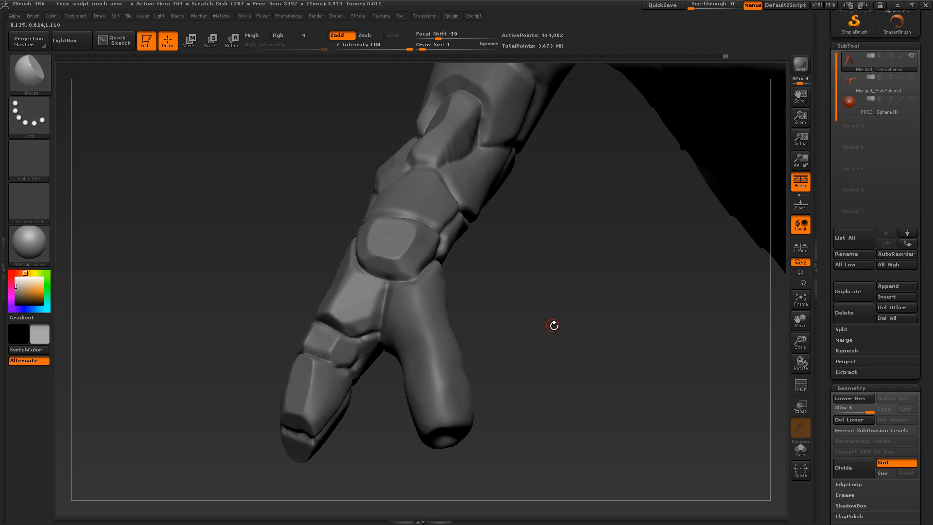
{"action": "left_click_drag", "start_coordinate": [510, 255], "coordinate": [492, 258]}
{"action": "left_click", "coordinate": [431, 254], "text": "ctrl+shift"}
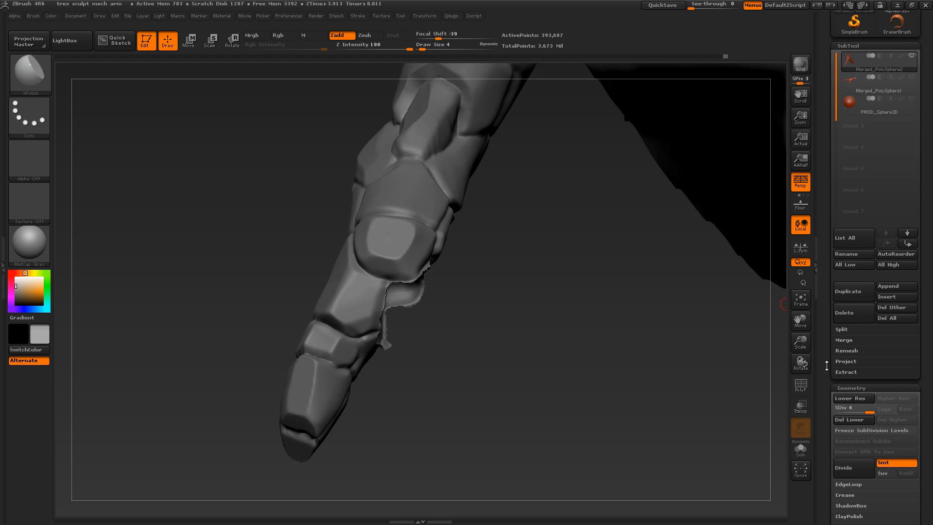
{"action": "left_click_drag", "start_coordinate": [822, 340], "coordinate": [818, 308]}
{"action": "left_click", "coordinate": [850, 348]}
{"action": "key", "text": "shift+d"}
{"action": "key", "text": "shift+d"}
{"action": "key", "text": "shift+d"}
{"action": "left_click", "coordinate": [847, 347]}
{"action": "key", "text": "d"}
{"action": "key", "text": "d"}
{"action": "key", "text": "d"}
{"action": "left_click_drag", "start_coordinate": [525, 256], "coordinate": [557, 339]}
Duplicate the arm subtool and trim the copy down to only the sculpted finger
{"action": "left_click_drag", "start_coordinate": [823, 134], "coordinate": [816, 247]}
{"action": "left_click_drag", "start_coordinate": [495, 209], "coordinate": [577, 359]}
{"action": "left_click_drag", "start_coordinate": [479, 275], "coordinate": [527, 353], "text": "ctrl+shift"}
{"action": "left_click_drag", "start_coordinate": [588, 318], "coordinate": [550, 310]}
{"action": "left_click_drag", "start_coordinate": [826, 335], "coordinate": [826, 255]}
{"action": "left_click", "coordinate": [847, 341]}
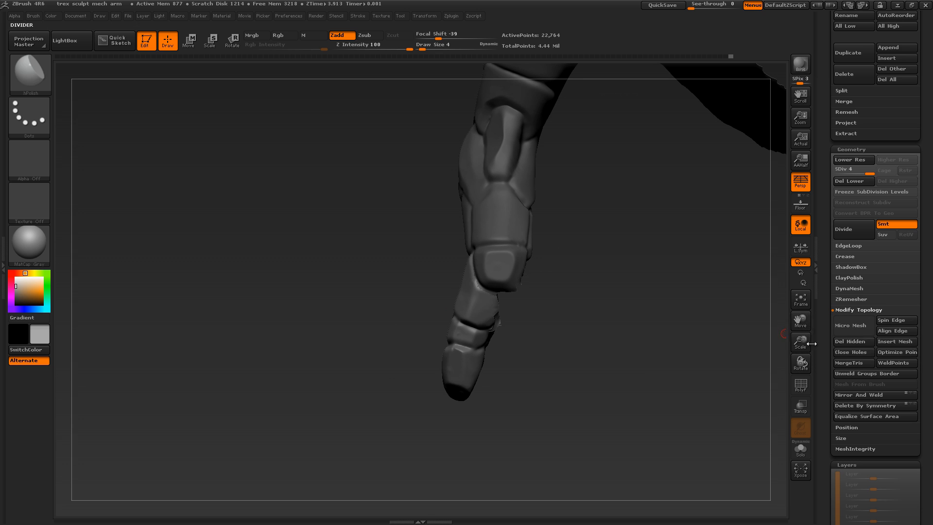
Move, scale and rotate the copied finger into the second finger's place beside the first one
{"action": "key", "text": "w"}
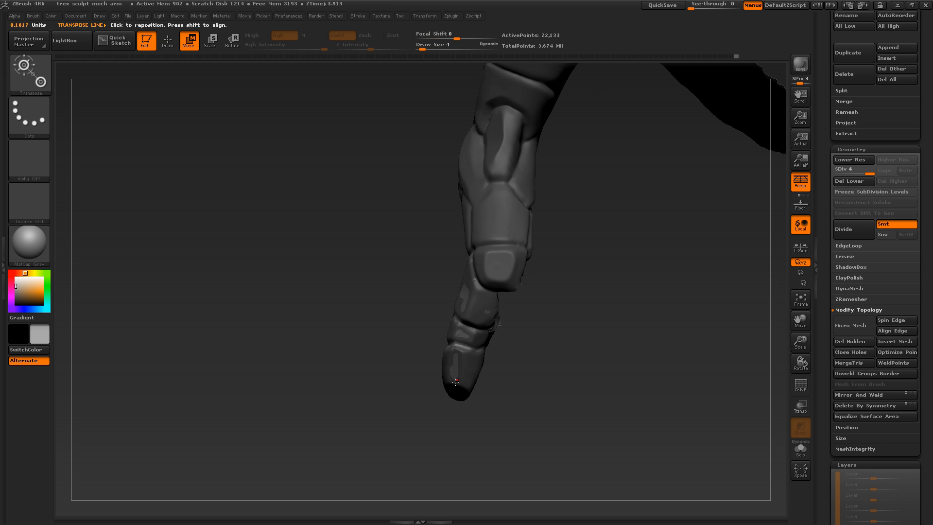
{"action": "left_click_drag", "start_coordinate": [464, 335], "coordinate": [509, 344]}
{"action": "key", "text": "e"}
{"action": "left_click_drag", "start_coordinate": [534, 297], "coordinate": [533, 292]}
{"action": "left_click_drag", "start_coordinate": [533, 293], "coordinate": [514, 290]}
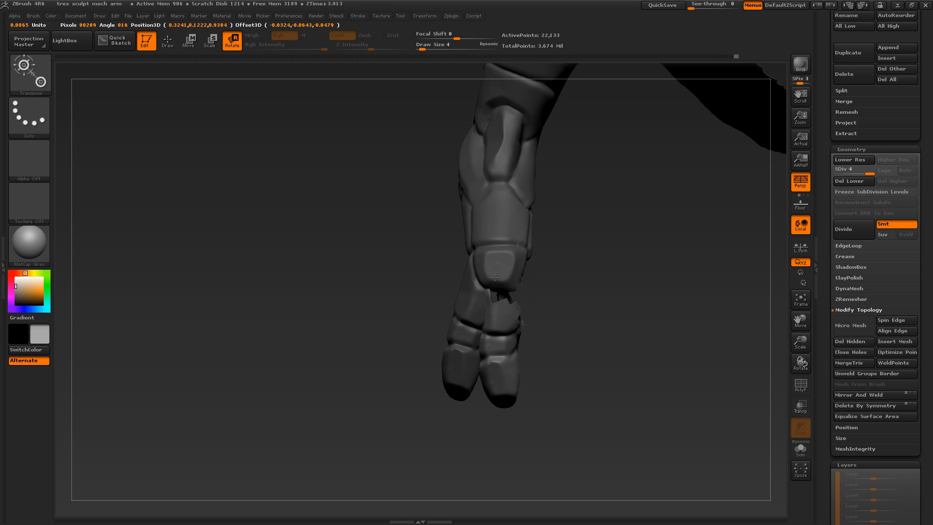
{"action": "key", "text": "e"}
{"action": "key", "text": "w"}
{"action": "left_click_drag", "start_coordinate": [519, 340], "coordinate": [546, 336]}
{"action": "key", "text": "e"}
{"action": "key", "text": "r"}
{"action": "left_click_drag", "start_coordinate": [530, 280], "coordinate": [528, 281]}
{"action": "left_click_drag", "start_coordinate": [585, 310], "coordinate": [503, 333]}
{"action": "key", "text": "w"}
{"action": "left_click_drag", "start_coordinate": [563, 309], "coordinate": [654, 304]}
Lower the copied finger's subdivision level and refine its angle and position so the two fingers spread apart below the wrist
{"action": "left_click_drag", "start_coordinate": [825, 389], "coordinate": [825, 520]}
{"action": "left_click_drag", "start_coordinate": [583, 311], "coordinate": [504, 296]}
{"action": "key", "text": "shift+d"}
{"action": "key", "text": "shift+d"}
{"action": "key", "text": "shift+d"}
{"action": "left_click_drag", "start_coordinate": [459, 341], "coordinate": [525, 311]}
{"action": "key", "text": "r"}
{"action": "left_click_drag", "start_coordinate": [456, 384], "coordinate": [473, 384]}
{"action": "key", "text": "w"}
{"action": "left_click_drag", "start_coordinate": [457, 337], "coordinate": [465, 329]}
{"action": "left_click_drag", "start_coordinate": [517, 330], "coordinate": [568, 333]}
{"action": "left_click_drag", "start_coordinate": [459, 343], "coordinate": [467, 339]}
{"action": "mouse_move", "coordinate": [566, 343]}
{"action": "left_mouse_down"}
{"action": "mouse_move", "coordinate": [518, 339]}
{"action": "mouse_move", "coordinate": [486, 441]}
{"action": "left_mouse_up"}
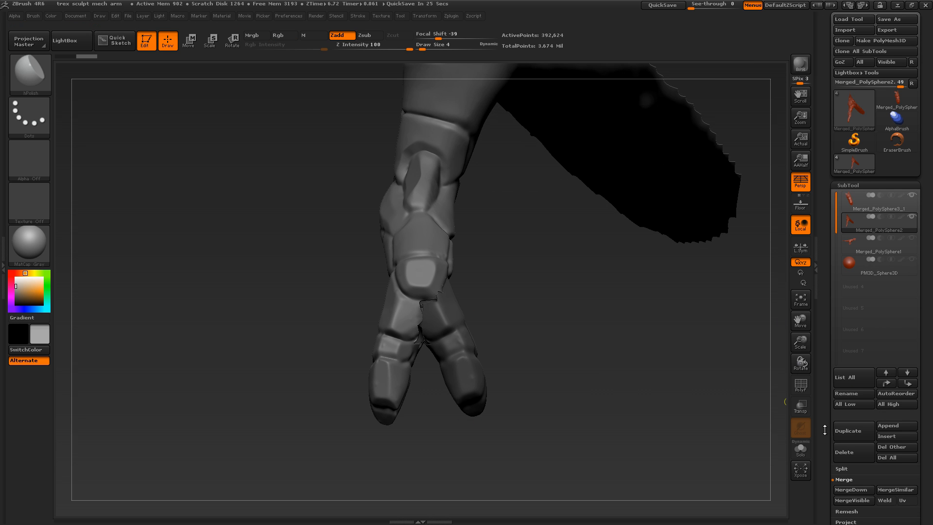
Merge the visible arm and finger subtools into one new tool
{"action": "left_click_drag", "start_coordinate": [825, 429], "coordinate": [825, 400]}
{"action": "left_click", "coordinate": [844, 468]}
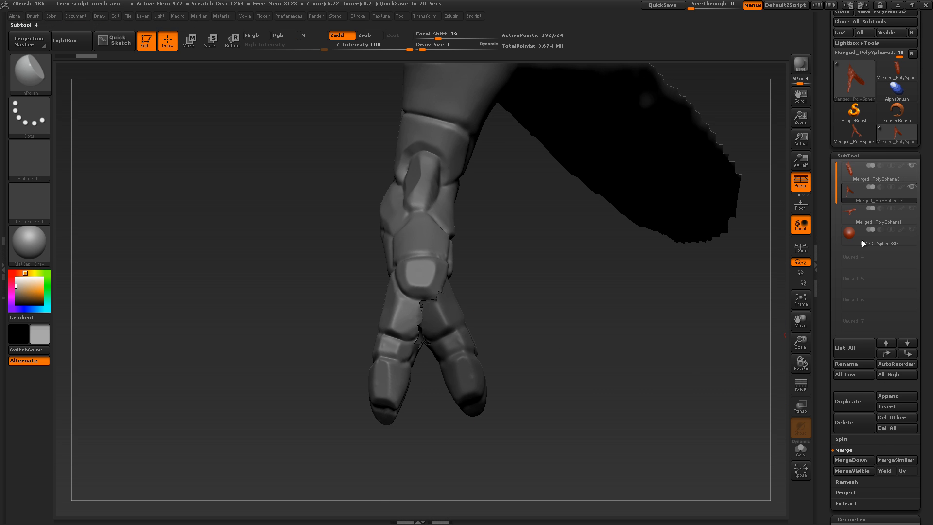
{"action": "left_click_drag", "start_coordinate": [623, 275], "coordinate": [617, 327], "text": "alt"}
Try to remesh the merged arm with DynaMesh at resolution 384
{"action": "left_click_drag", "start_coordinate": [829, 446], "coordinate": [828, 164]}
{"action": "left_click_drag", "start_coordinate": [826, 355], "coordinate": [827, 300]}
{"action": "left_click", "coordinate": [850, 322]}
{"action": "left_click", "coordinate": [856, 354]}
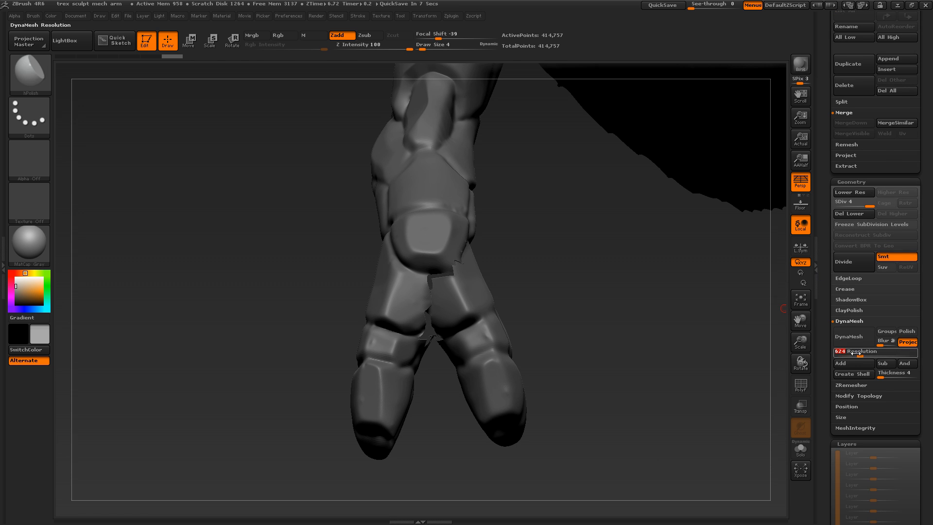
{"action": "key", "text": "Return"}
{"action": "left_click", "coordinate": [848, 337]}
{"action": "left_click", "coordinate": [746, 358]}
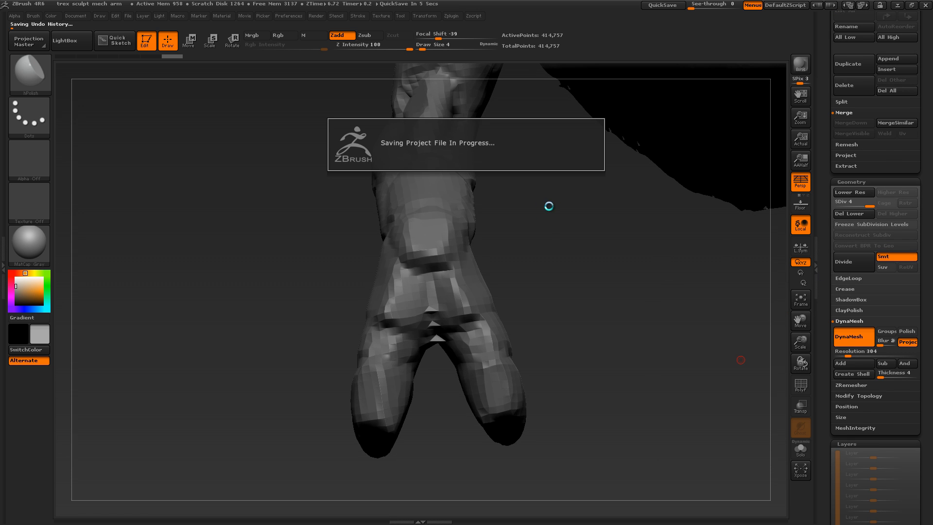
{"action": "key", "text": "ctrl+z"}
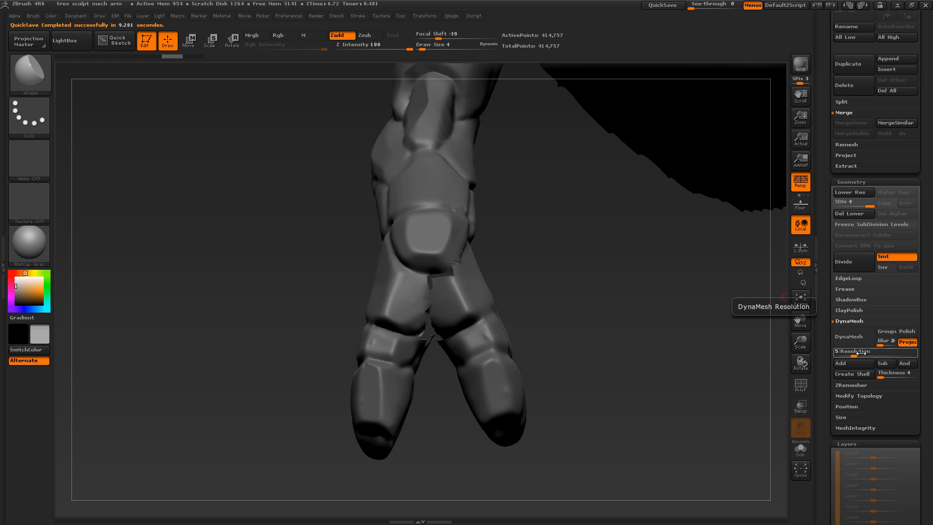
Delete the merged arm's lower subdivision levels and try DynaMesh at resolution 512
{"action": "left_click_drag", "start_coordinate": [687, 324], "coordinate": [692, 323]}
{"action": "key", "text": "shift+d"}
{"action": "key", "text": "shift+d"}
{"action": "key", "text": "shift+d"}
{"action": "key", "text": "d"}
{"action": "key", "text": "d"}
{"action": "key", "text": "d"}
{"action": "left_click", "coordinate": [854, 214]}
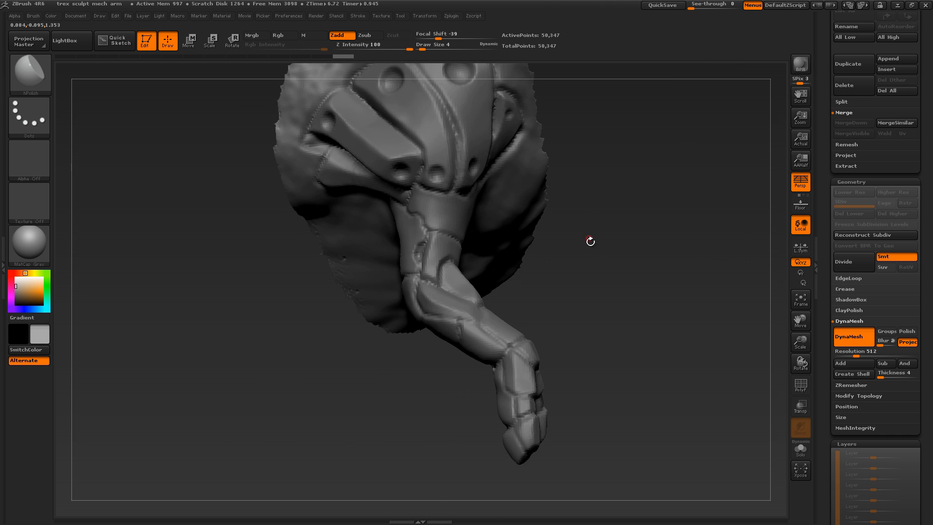
Carve and clean up the seams where the fingers meet the wrist with Dam_Standard at Z Intensity 33
{"action": "mouse_move", "coordinate": [592, 240]}
{"action": "left_mouse_down"}
{"action": "mouse_move", "coordinate": [573, 260]}
{"action": "mouse_move", "coordinate": [588, 258]}
{"action": "mouse_move", "coordinate": [631, 304]}
{"action": "mouse_move", "coordinate": [575, 293]}
{"action": "mouse_move", "coordinate": [501, 310]}
{"action": "left_mouse_up"}
{"action": "left_click_drag", "start_coordinate": [454, 271], "coordinate": [457, 283]}
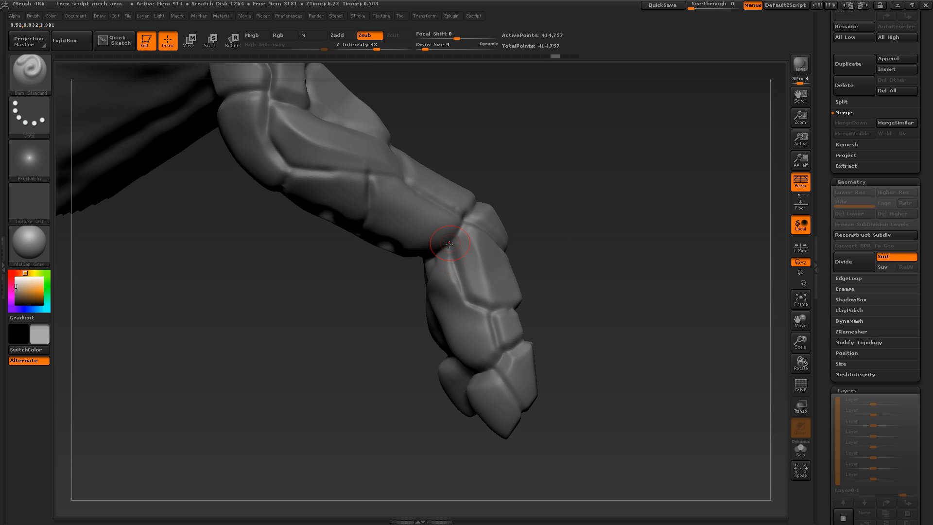
{"action": "left_click_drag", "start_coordinate": [542, 300], "coordinate": [559, 291]}
{"action": "left_click_drag", "start_coordinate": [491, 353], "coordinate": [510, 364]}
{"action": "left_click_drag", "start_coordinate": [573, 311], "coordinate": [515, 311]}
{"action": "left_click_drag", "start_coordinate": [506, 360], "coordinate": [524, 396]}
{"action": "left_click_drag", "start_coordinate": [579, 340], "coordinate": [622, 335]}
{"action": "left_click_drag", "start_coordinate": [504, 357], "coordinate": [510, 341]}
{"action": "mouse_move", "coordinate": [559, 299]}
{"action": "left_mouse_down"}
{"action": "mouse_move", "coordinate": [593, 292]}
{"action": "mouse_move", "coordinate": [583, 308]}
{"action": "mouse_move", "coordinate": [651, 298]}
{"action": "mouse_move", "coordinate": [642, 308]}
{"action": "mouse_move", "coordinate": [627, 272]}
{"action": "mouse_move", "coordinate": [589, 235]}
{"action": "mouse_move", "coordinate": [583, 291]}
{"action": "left_mouse_up"}
Isolate the forearm section with the four holes and build up its central ridge with ClayBuildup at Z Intensity 20
{"action": "mouse_move", "coordinate": [488, 437]}
{"action": "left_mouse_down", "text": "ctrl+shift"}
{"action": "mouse_move", "coordinate": [561, 349]}
{"action": "mouse_move", "coordinate": [578, 272]}
{"action": "left_mouse_up", "text": "ctrl+shift"}
{"action": "mouse_move", "coordinate": [606, 300]}
{"action": "left_mouse_down"}
{"action": "mouse_move", "coordinate": [603, 266]}
{"action": "mouse_move", "coordinate": [579, 272]}
{"action": "left_mouse_up"}
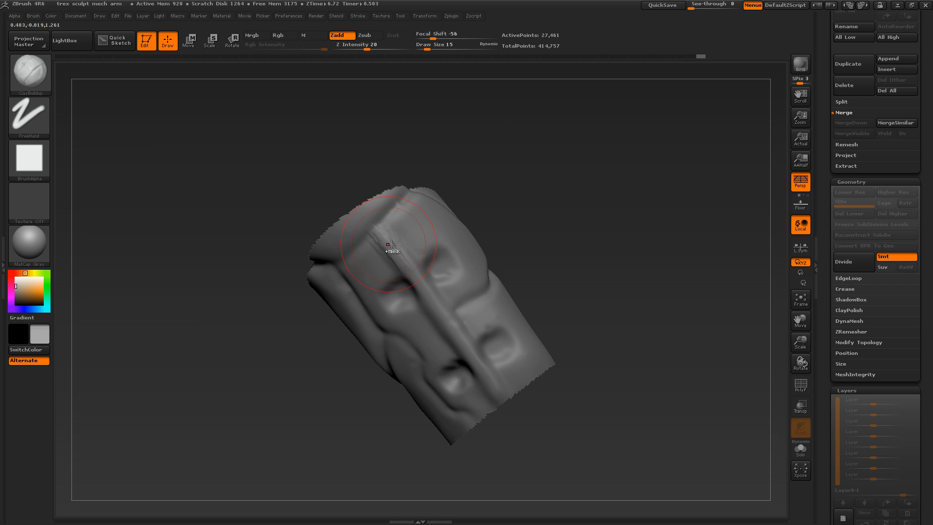
{"action": "left_click_drag", "start_coordinate": [375, 230], "coordinate": [396, 257]}
{"action": "left_click_drag", "start_coordinate": [530, 226], "coordinate": [468, 229]}
Flatten the forearm's ridge and surrounding panels with hPolish at Z Intensity 100
{"action": "key", "text": "b"}
{"action": "key", "text": "h"}
{"action": "key", "text": "p"}
{"action": "left_click_drag", "start_coordinate": [528, 206], "coordinate": [573, 213]}
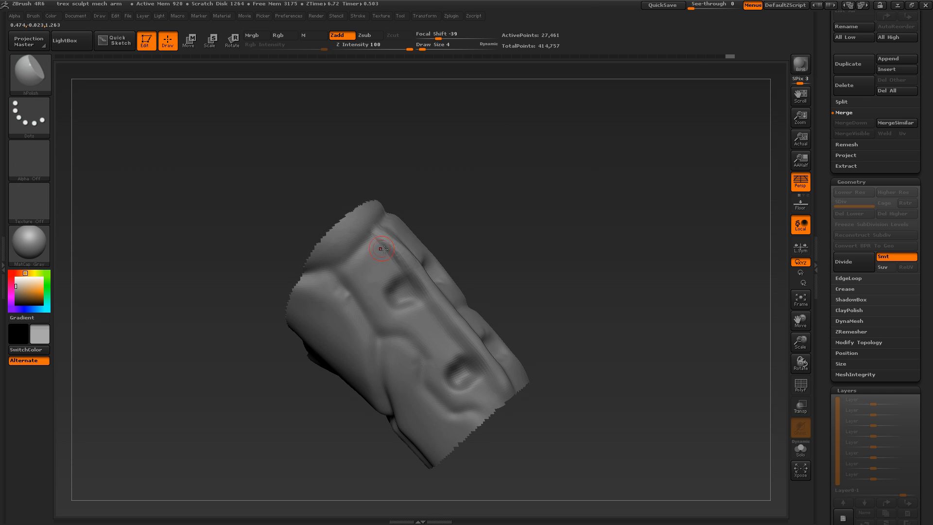
{"action": "left_click_drag", "start_coordinate": [484, 368], "coordinate": [496, 381]}
{"action": "mouse_move", "coordinate": [564, 333]}
{"action": "left_mouse_down"}
{"action": "mouse_move", "coordinate": [508, 316]}
{"action": "mouse_move", "coordinate": [503, 352]}
{"action": "left_mouse_up"}
{"action": "left_click_drag", "start_coordinate": [396, 387], "coordinate": [463, 378]}
{"action": "mouse_move", "coordinate": [559, 301]}
{"action": "left_mouse_down"}
{"action": "mouse_move", "coordinate": [453, 264]}
{"action": "mouse_move", "coordinate": [443, 281]}
{"action": "left_mouse_up"}
Undo the last three strokes and flatten the floors of the forearm holes with hPolish at Draw Size 2
{"action": "type", "text": "s7"}
{"action": "key", "text": "Return"}
{"action": "left_click_drag", "start_coordinate": [534, 255], "coordinate": [559, 250]}
{"action": "key", "text": "ctrl+z"}
{"action": "key", "text": "ctrl+z"}
{"action": "key", "text": "ctrl+z"}
{"action": "key", "text": "s"}
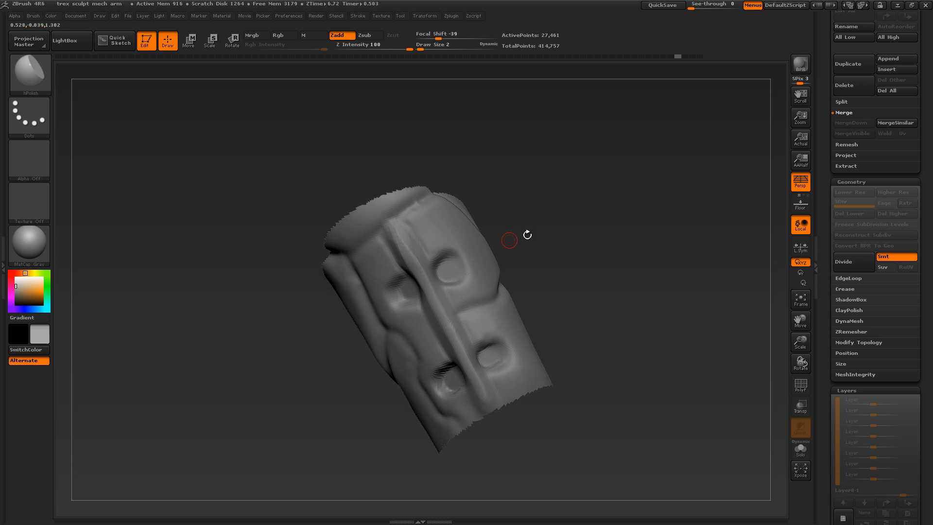
{"action": "left_click_drag", "start_coordinate": [484, 316], "coordinate": [491, 344]}
{"action": "left_click_drag", "start_coordinate": [534, 272], "coordinate": [431, 375]}
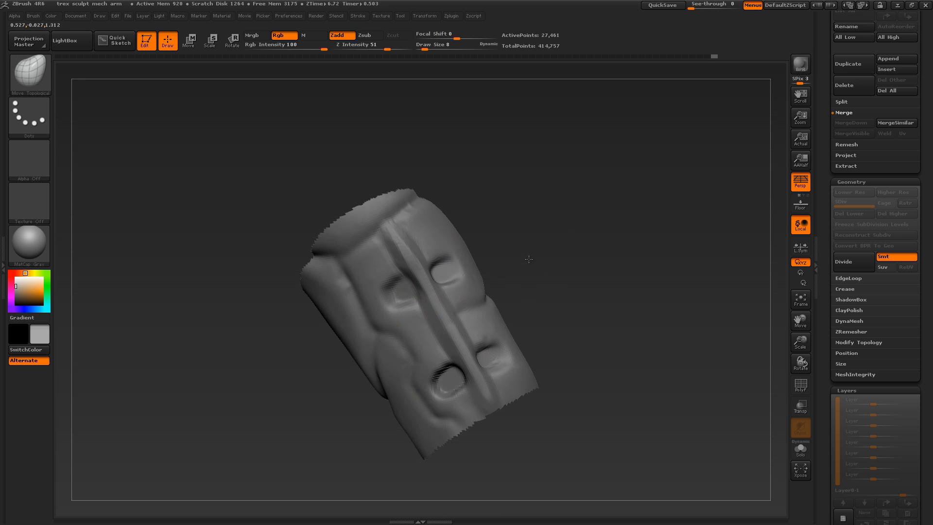
Flatten the floors and rims of the forearm's upper holes with hPolish at Z Intensity 100 and Draw Size 4
{"action": "left_click_drag", "start_coordinate": [539, 255], "coordinate": [500, 256]}
{"action": "key", "text": "b"}
{"action": "key", "text": "h"}
{"action": "key", "text": "p"}
{"action": "mouse_move", "coordinate": [546, 296]}
{"action": "left_mouse_down"}
{"action": "mouse_move", "coordinate": [487, 347]}
{"action": "mouse_move", "coordinate": [505, 347]}
{"action": "left_mouse_up"}
{"action": "left_click_drag", "start_coordinate": [548, 320], "coordinate": [519, 330]}
{"action": "left_click_drag", "start_coordinate": [487, 358], "coordinate": [505, 345]}
{"action": "left_click_drag", "start_coordinate": [572, 312], "coordinate": [539, 326]}
{"action": "key", "text": "ctrl+z"}
{"action": "left_click_drag", "start_coordinate": [468, 269], "coordinate": [469, 261]}
{"action": "left_click_drag", "start_coordinate": [527, 243], "coordinate": [559, 248]}
{"action": "left_click_drag", "start_coordinate": [390, 302], "coordinate": [408, 291]}
{"action": "left_click_drag", "start_coordinate": [500, 243], "coordinate": [530, 248]}
{"action": "mouse_move", "coordinate": [389, 296]}
{"action": "left_mouse_down"}
{"action": "mouse_move", "coordinate": [405, 289]}
{"action": "mouse_move", "coordinate": [405, 297]}
{"action": "left_mouse_up"}
{"action": "left_click_drag", "start_coordinate": [452, 242], "coordinate": [480, 251]}
{"action": "left_click_drag", "start_coordinate": [390, 289], "coordinate": [406, 283]}
Smooth the forearm's lower-left hole and flatten the lower holes and central ridge with hPolish at Z Intensity 100
{"action": "left_click_drag", "start_coordinate": [549, 297], "coordinate": [522, 299]}
{"action": "left_click_drag", "start_coordinate": [440, 379], "coordinate": [457, 372], "text": "shift"}
{"action": "left_click_drag", "start_coordinate": [563, 311], "coordinate": [559, 277]}
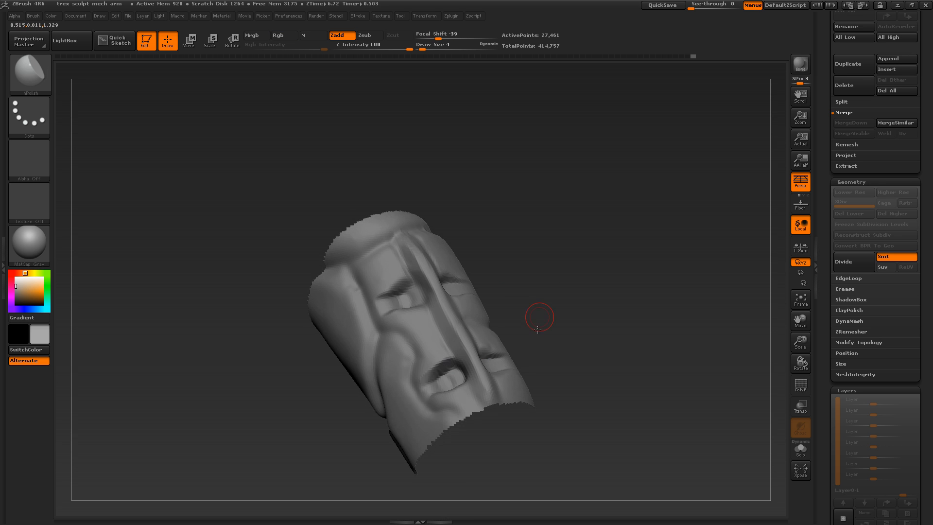
{"action": "left_click_drag", "start_coordinate": [425, 377], "coordinate": [441, 370]}
{"action": "left_click_drag", "start_coordinate": [559, 287], "coordinate": [562, 324]}
{"action": "left_click_drag", "start_coordinate": [434, 390], "coordinate": [459, 381]}
{"action": "mouse_move", "coordinate": [567, 331]}
{"action": "left_mouse_down"}
{"action": "mouse_move", "coordinate": [583, 332]}
{"action": "mouse_move", "coordinate": [541, 333]}
{"action": "left_mouse_up"}
{"action": "mouse_move", "coordinate": [476, 347]}
{"action": "left_mouse_down"}
{"action": "mouse_move", "coordinate": [488, 336]}
{"action": "mouse_move", "coordinate": [515, 355]}
{"action": "left_mouse_up"}
{"action": "left_click_drag", "start_coordinate": [508, 363], "coordinate": [483, 360]}
{"action": "left_click_drag", "start_coordinate": [577, 287], "coordinate": [569, 286]}
{"action": "left_click_drag", "start_coordinate": [496, 261], "coordinate": [486, 268]}
{"action": "mouse_move", "coordinate": [559, 277]}
{"action": "left_mouse_down"}
{"action": "mouse_move", "coordinate": [579, 304]}
{"action": "mouse_move", "coordinate": [576, 277]}
{"action": "left_mouse_up"}
{"action": "left_click_drag", "start_coordinate": [473, 271], "coordinate": [458, 276]}
{"action": "mouse_move", "coordinate": [564, 219]}
{"action": "left_mouse_down"}
{"action": "mouse_move", "coordinate": [582, 233]}
{"action": "mouse_move", "coordinate": [567, 232]}
{"action": "left_mouse_up"}
Carve the lower hole's rim and the adjoining panel seam on the forearm with Dam_Standard at Z Intensity 33
{"action": "key", "text": "b"}
{"action": "key", "text": "d"}
{"action": "key", "text": "s"}
{"action": "mouse_move", "coordinate": [532, 214]}
{"action": "left_mouse_down"}
{"action": "mouse_move", "coordinate": [550, 278]}
{"action": "mouse_move", "coordinate": [465, 312]}
{"action": "left_mouse_up"}
{"action": "mouse_move", "coordinate": [581, 287]}
{"action": "left_mouse_down"}
{"action": "mouse_move", "coordinate": [599, 287]}
{"action": "mouse_move", "coordinate": [562, 270]}
{"action": "mouse_move", "coordinate": [413, 290]}
{"action": "mouse_move", "coordinate": [418, 268]}
{"action": "left_mouse_up"}
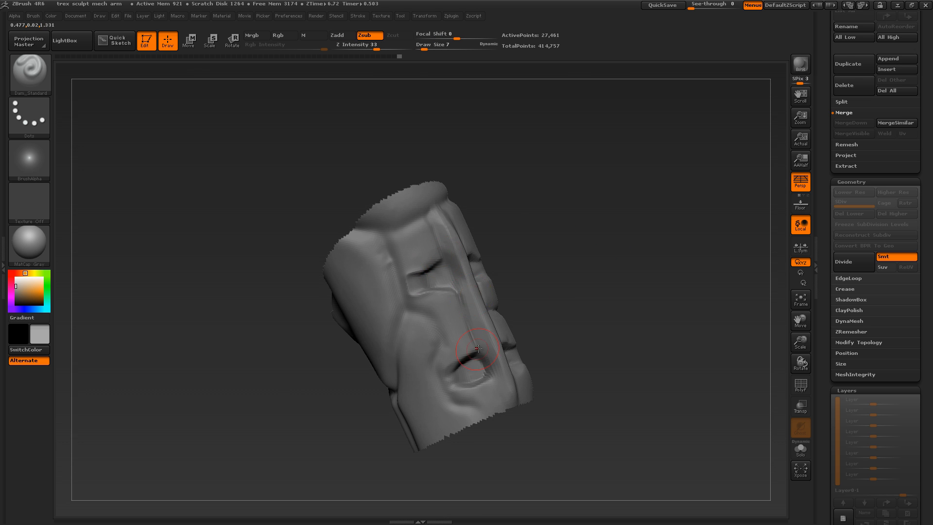
{"action": "left_click_drag", "start_coordinate": [477, 387], "coordinate": [491, 381]}
{"action": "left_click_drag", "start_coordinate": [559, 343], "coordinate": [579, 365]}
{"action": "left_click_drag", "start_coordinate": [413, 257], "coordinate": [434, 307]}
Carve the seams between the panels on the forearm section's other side with Dam_Standard and smooth the junction
{"action": "mouse_move", "coordinate": [522, 248]}
{"action": "left_mouse_down"}
{"action": "mouse_move", "coordinate": [576, 253]}
{"action": "mouse_move", "coordinate": [627, 277]}
{"action": "left_mouse_up"}
{"action": "left_click_drag", "start_coordinate": [472, 377], "coordinate": [421, 384]}
{"action": "left_click_drag", "start_coordinate": [549, 340], "coordinate": [600, 287]}
{"action": "left_click_drag", "start_coordinate": [504, 335], "coordinate": [525, 302]}
{"action": "mouse_move", "coordinate": [393, 388]}
{"action": "left_mouse_down", "text": "shift"}
{"action": "mouse_move", "coordinate": [427, 384]}
{"action": "mouse_move", "coordinate": [424, 362]}
{"action": "left_mouse_up", "text": "shift"}
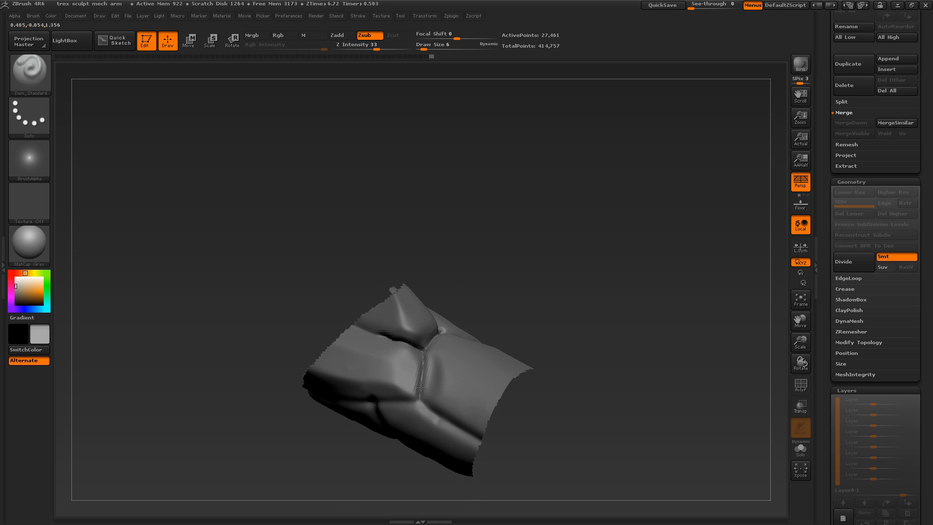
{"action": "left_click_drag", "start_coordinate": [544, 288], "coordinate": [541, 269]}
{"action": "left_click_drag", "start_coordinate": [389, 396], "coordinate": [345, 397]}
{"action": "mouse_move", "coordinate": [525, 330]}
{"action": "left_mouse_down"}
{"action": "mouse_move", "coordinate": [512, 305]}
{"action": "mouse_move", "coordinate": [510, 326]}
{"action": "left_mouse_up"}
Flatten the panels around the forearm's seam junction with hPolish at Z Intensity 100 and Draw Size 7
{"action": "key", "text": "b"}
{"action": "key", "text": "h"}
{"action": "key", "text": "p"}
{"action": "left_click_drag", "start_coordinate": [413, 348], "coordinate": [423, 356]}
{"action": "left_click_drag", "start_coordinate": [525, 301], "coordinate": [539, 323]}
{"action": "left_click_drag", "start_coordinate": [409, 366], "coordinate": [419, 365]}
{"action": "left_click_drag", "start_coordinate": [506, 286], "coordinate": [491, 296]}
{"action": "left_click_drag", "start_coordinate": [392, 378], "coordinate": [355, 380]}
{"action": "left_click_drag", "start_coordinate": [505, 301], "coordinate": [491, 298]}
{"action": "left_click_drag", "start_coordinate": [435, 355], "coordinate": [428, 391]}
{"action": "left_click_drag", "start_coordinate": [515, 287], "coordinate": [455, 323]}
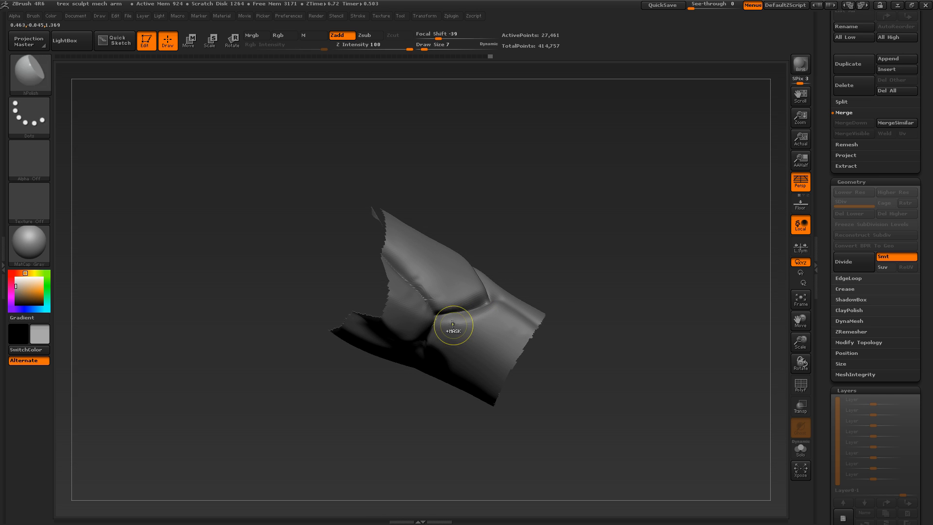
Mask all but an elongated patch beside the seam, flatten it with hPolish at Draw Size 11, and show the whole arm unmasked
{"action": "key", "text": "ctrl"}
{"action": "left_click", "coordinate": [549, 257], "text": "ctrl"}
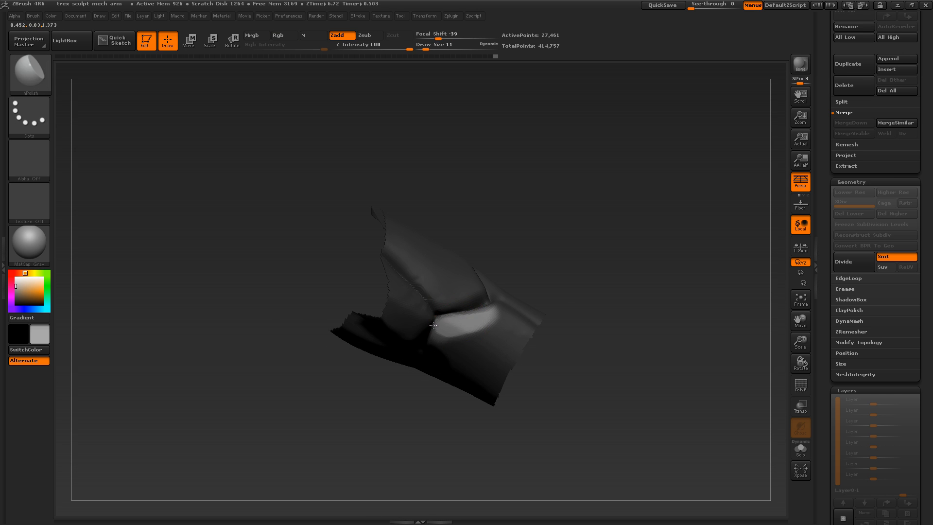
{"action": "left_click_drag", "start_coordinate": [550, 283], "coordinate": [564, 297], "text": "ctrl"}
{"action": "mouse_move", "coordinate": [559, 286]}
{"action": "left_mouse_down"}
{"action": "mouse_move", "coordinate": [515, 311]}
{"action": "mouse_move", "coordinate": [606, 230]}
{"action": "left_mouse_up"}
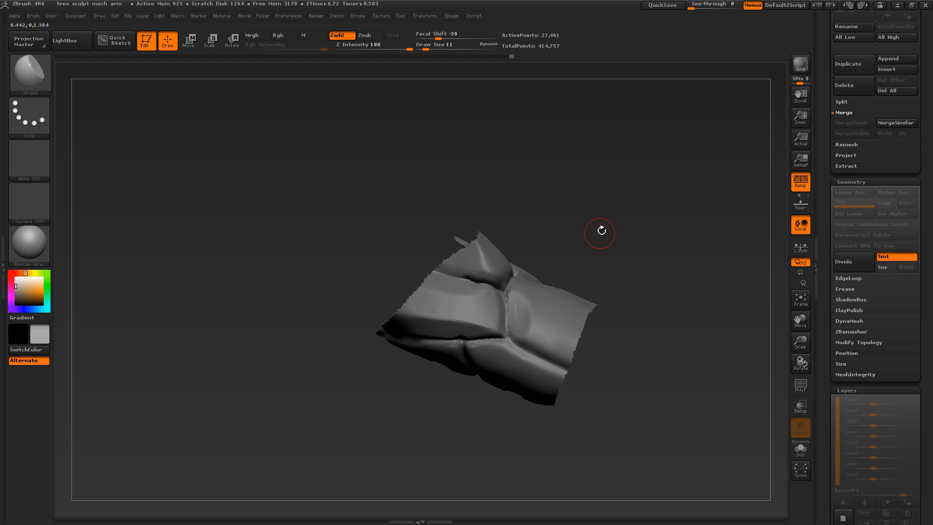
{"action": "left_click", "coordinate": [577, 233], "text": "ctrl+shift"}
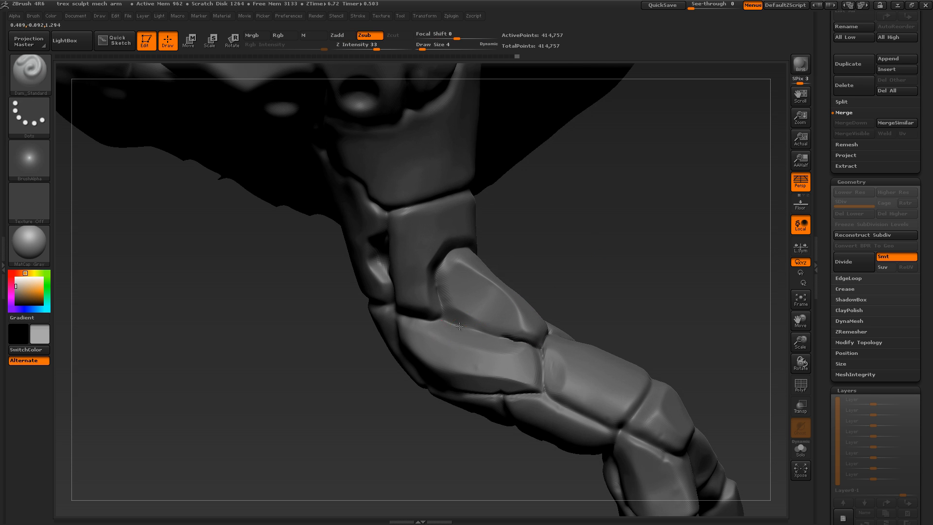
Select Move Topological and reconstruct the arm mesh's lower subdivision levels
{"action": "left_click_drag", "start_coordinate": [598, 272], "coordinate": [478, 282]}
{"action": "key", "text": "b"}
{"action": "key", "text": "m"}
{"action": "key", "text": "t"}
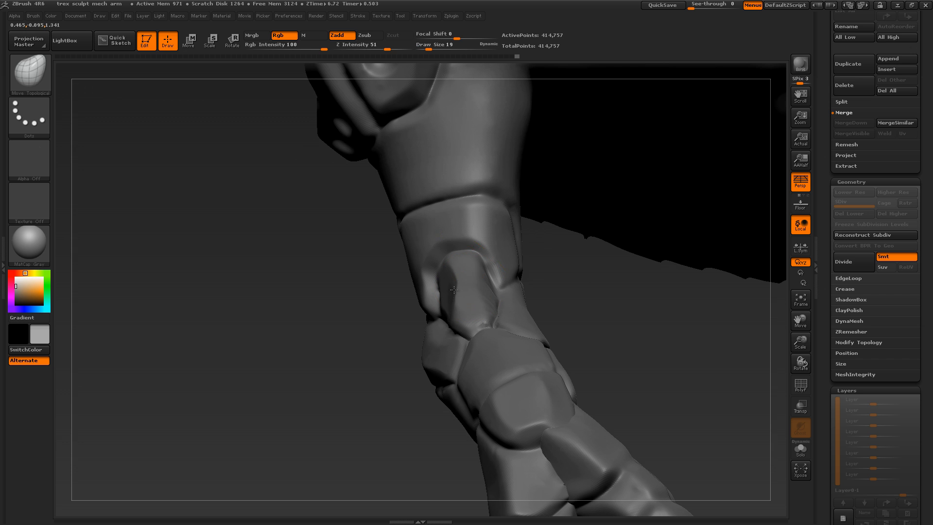
{"action": "left_click", "coordinate": [875, 235]}
{"action": "mouse_move", "coordinate": [549, 279]}
{"action": "left_mouse_down"}
{"action": "mouse_move", "coordinate": [606, 277]}
{"action": "mouse_move", "coordinate": [566, 284]}
{"action": "mouse_move", "coordinate": [620, 292]}
{"action": "mouse_move", "coordinate": [614, 301]}
{"action": "left_mouse_up"}
{"action": "left_click_drag", "start_coordinate": [547, 328], "coordinate": [544, 325]}
{"action": "mouse_move", "coordinate": [481, 333]}
{"action": "left_mouse_down"}
{"action": "mouse_move", "coordinate": [544, 325]}
{"action": "mouse_move", "coordinate": [488, 319]}
{"action": "mouse_move", "coordinate": [556, 320]}
{"action": "mouse_move", "coordinate": [680, 230]}
{"action": "mouse_move", "coordinate": [678, 195]}
{"action": "left_mouse_up"}
{"action": "mouse_move", "coordinate": [677, 195]}
{"action": "left_mouse_down"}
{"action": "mouse_move", "coordinate": [645, 262]}
{"action": "mouse_move", "coordinate": [622, 284]}
{"action": "mouse_move", "coordinate": [700, 340]}
{"action": "mouse_move", "coordinate": [689, 293]}
{"action": "mouse_move", "coordinate": [693, 298]}
{"action": "mouse_move", "coordinate": [677, 277]}
{"action": "mouse_move", "coordinate": [656, 277]}
{"action": "left_mouse_up"}
Carve a rounded slot into the upper arm with Dam_Standard and tighten its edges with Pinch at Z Intensity 35
{"action": "key", "text": "b"}
{"action": "key", "text": "d"}
{"action": "key", "text": "s"}
{"action": "key", "text": "b"}
{"action": "key", "text": "p"}
{"action": "key", "text": "i"}
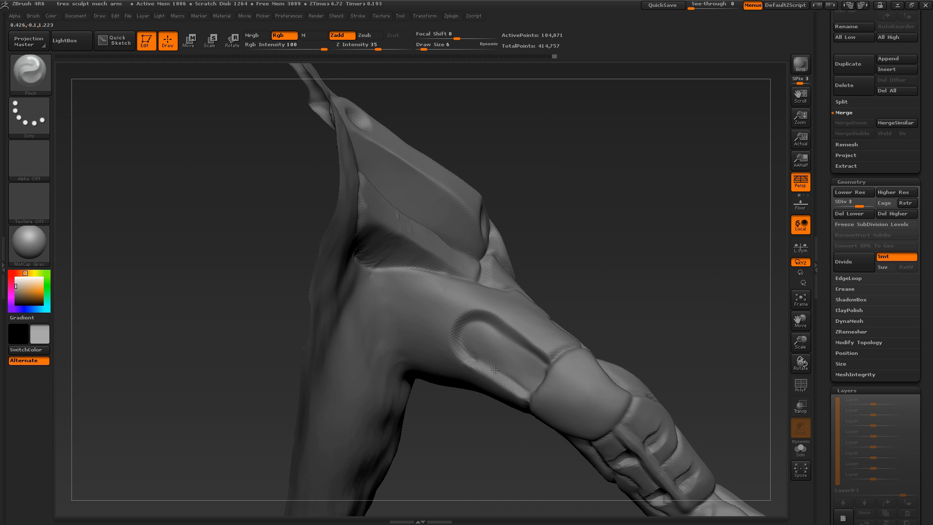
{"action": "mouse_move", "coordinate": [667, 318]}
{"action": "left_mouse_down"}
{"action": "mouse_move", "coordinate": [631, 327]}
{"action": "mouse_move", "coordinate": [653, 320]}
{"action": "left_mouse_up"}
Sharpen the outline of the upper arm's rounded slot with Dam_Standard
{"action": "key", "text": "b"}
{"action": "key", "text": "d"}
{"action": "key", "text": "s"}
{"action": "left_click_drag", "start_coordinate": [690, 272], "coordinate": [631, 272]}
{"action": "left_click_drag", "start_coordinate": [571, 233], "coordinate": [581, 268]}
{"action": "mouse_move", "coordinate": [663, 264]}
{"action": "left_mouse_down"}
{"action": "mouse_move", "coordinate": [715, 257]}
{"action": "mouse_move", "coordinate": [562, 373]}
{"action": "mouse_move", "coordinate": [584, 369]}
{"action": "mouse_move", "coordinate": [511, 302]}
{"action": "left_mouse_up"}
{"action": "mouse_move", "coordinate": [675, 261]}
{"action": "left_mouse_down"}
{"action": "mouse_move", "coordinate": [725, 204]}
{"action": "mouse_move", "coordinate": [512, 427]}
{"action": "mouse_move", "coordinate": [500, 410]}
{"action": "left_mouse_up"}
Stamp a round hole at the rounded end of the upper arm's slot using Standard with DragRect at Z Intensity 60
{"action": "key", "text": "b"}
{"action": "key", "text": "s"}
{"action": "key", "text": "t"}
{"action": "key", "text": "s"}
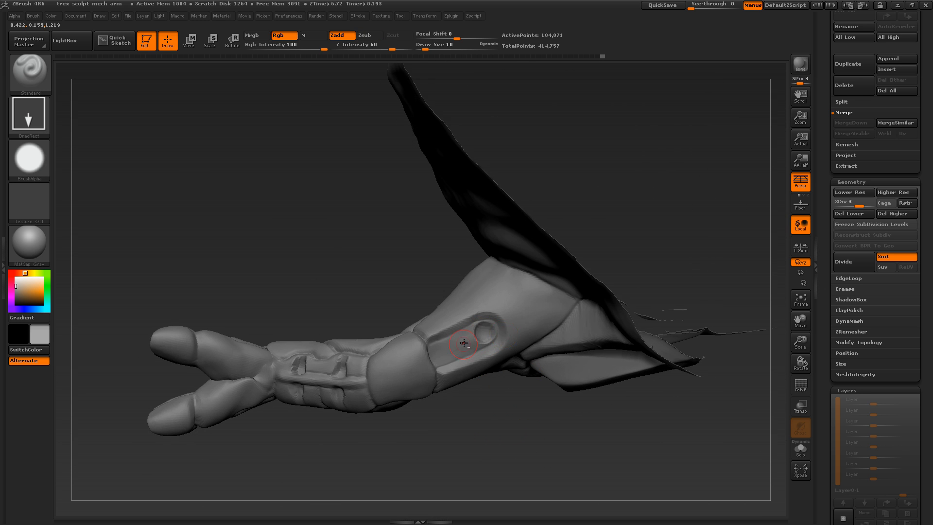
Engrave a groove and a row of small vents inside the slot with the Layer brush at Z Intensity 25
{"action": "key", "text": "b"}
{"action": "key", "text": "l"}
{"action": "key", "text": "y"}
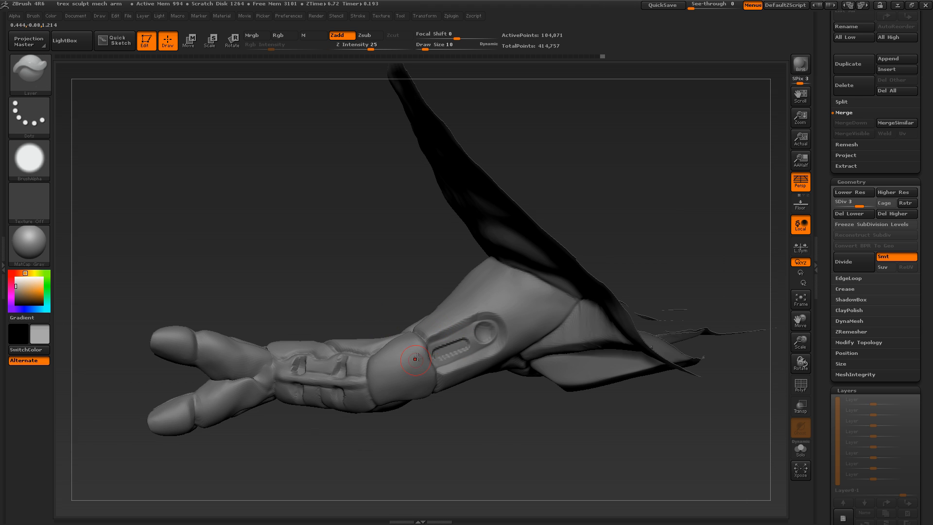
{"action": "left_click_drag", "start_coordinate": [422, 441], "coordinate": [438, 433]}
{"action": "key", "text": "ctrl+z"}
{"action": "mouse_move", "coordinate": [416, 354]}
{"action": "left_mouse_down"}
{"action": "mouse_move", "coordinate": [473, 288]}
{"action": "mouse_move", "coordinate": [518, 335]}
{"action": "mouse_move", "coordinate": [616, 286]}
{"action": "mouse_move", "coordinate": [714, 183]}
{"action": "mouse_move", "coordinate": [650, 196]}
{"action": "mouse_move", "coordinate": [661, 209]}
{"action": "mouse_move", "coordinate": [425, 356]}
{"action": "left_mouse_up"}
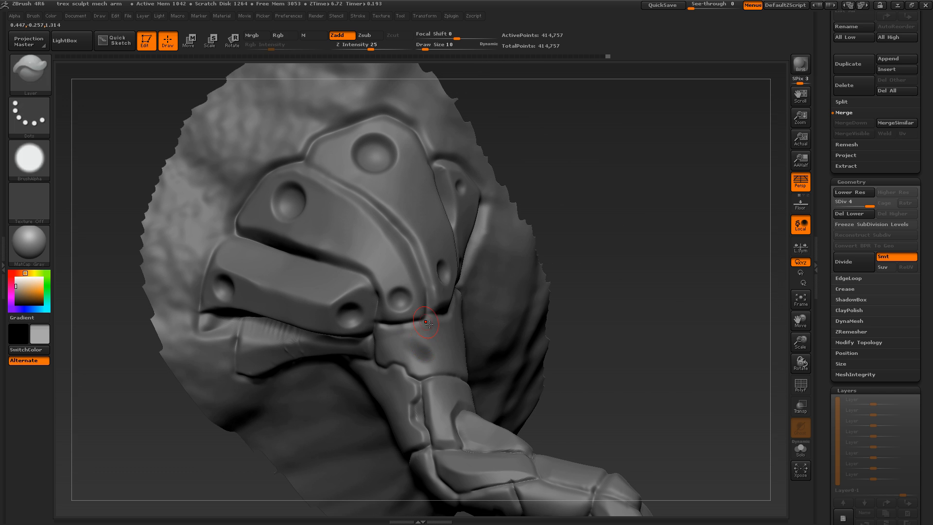
Mask a small angular panel on the upper arm just below the shoulder plates with MaskPen at Draw Size 4
{"action": "key", "text": "ctrl"}
{"action": "key", "text": "ctrl"}
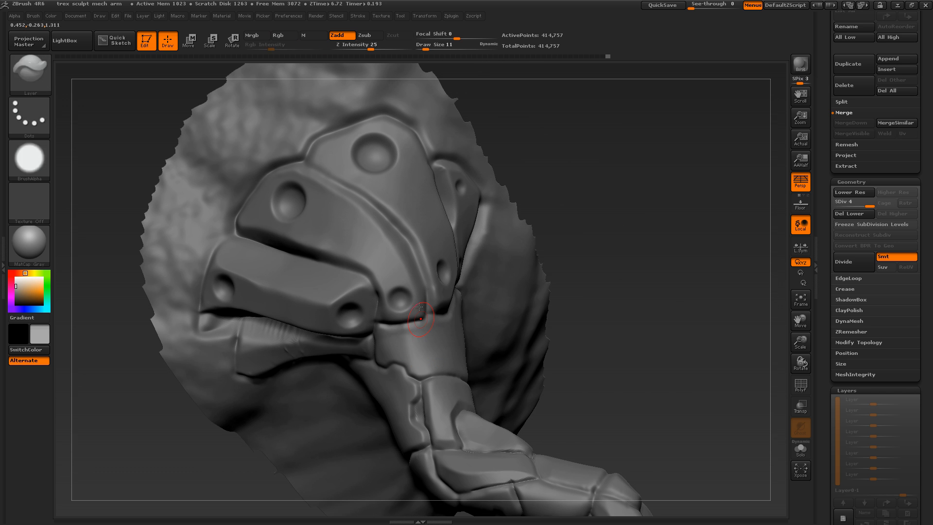
{"action": "key", "text": "s"}
{"action": "left_click_drag", "start_coordinate": [435, 36], "coordinate": [426, 36]}
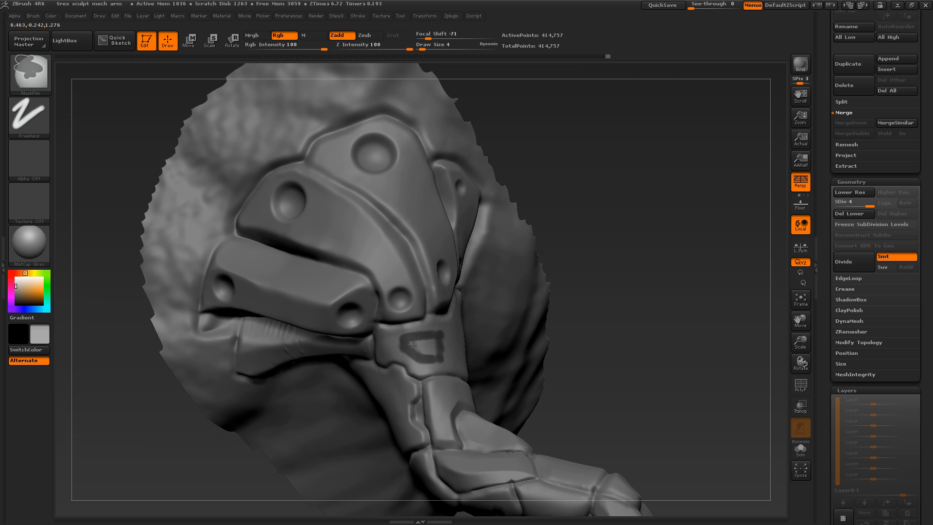
{"action": "left_click_drag", "start_coordinate": [439, 355], "coordinate": [434, 360], "text": "ctrl"}
{"action": "mouse_move", "coordinate": [434, 360]}
{"action": "right_mouse_down"}
{"action": "mouse_move", "coordinate": [384, 356]}
{"action": "mouse_move", "coordinate": [443, 371]}
{"action": "mouse_move", "coordinate": [430, 367]}
{"action": "right_mouse_up"}
{"action": "right_click_drag", "start_coordinate": [428, 329], "coordinate": [452, 336]}
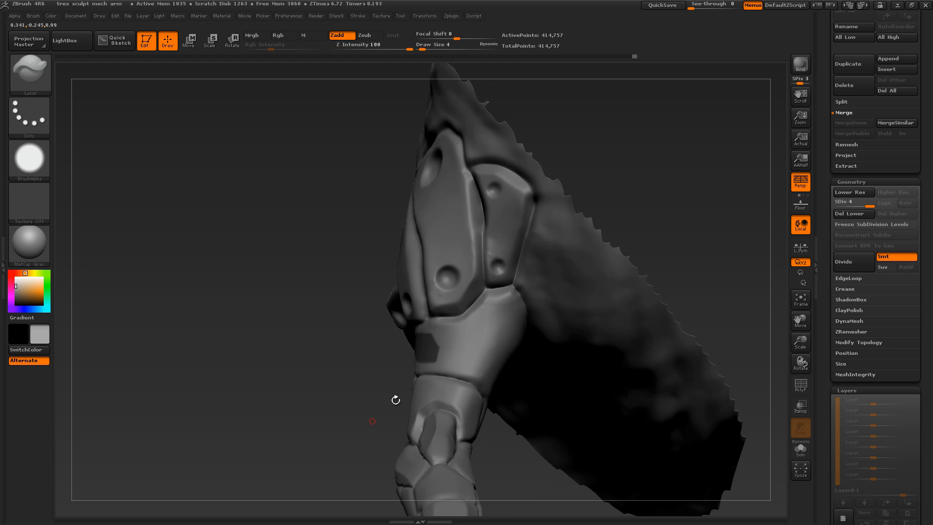
Mask a second, five-sided panel on the front of the upper arm with MaskPen at Draw Size 4
{"action": "left_click_drag", "start_coordinate": [454, 338], "coordinate": [482, 329], "text": "ctrl"}
{"action": "mouse_move", "coordinate": [442, 349]}
{"action": "right_mouse_down"}
{"action": "mouse_move", "coordinate": [444, 374]}
{"action": "mouse_move", "coordinate": [479, 372]}
{"action": "right_mouse_up"}
{"action": "left_click_drag", "start_coordinate": [499, 341], "coordinate": [487, 367], "text": "ctrl"}
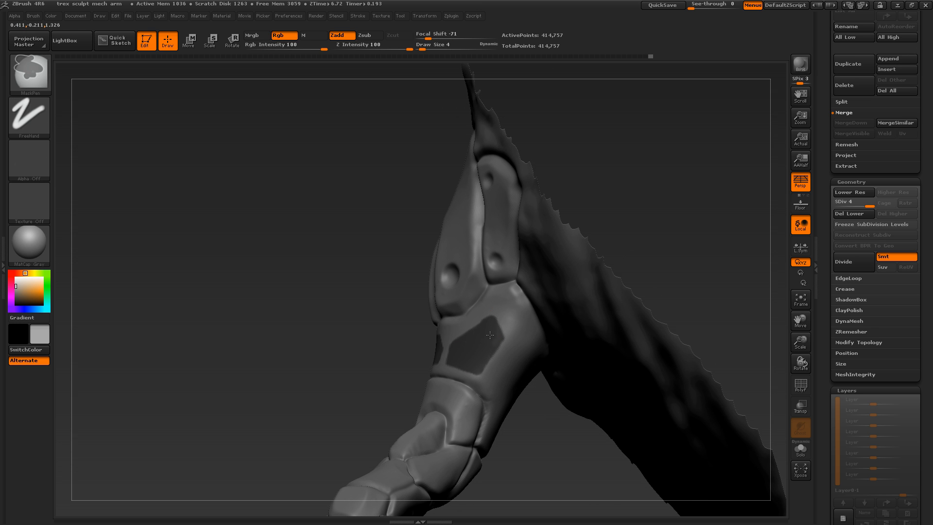
{"action": "right_click_drag", "start_coordinate": [498, 328], "coordinate": [478, 374]}
Outline and fill a third, larger mask panel on the upper arm beside the rounded slot
{"action": "left_click_drag", "start_coordinate": [492, 346], "coordinate": [478, 366], "text": "ctrl"}
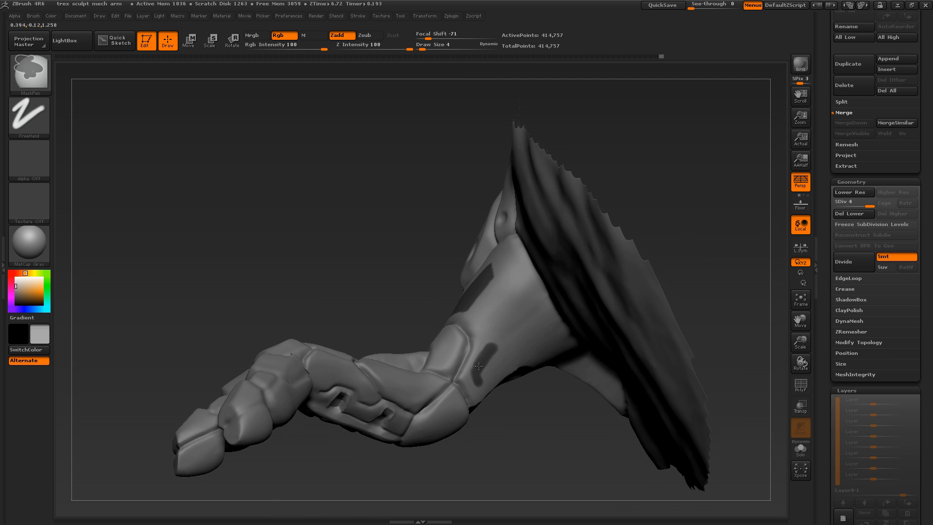
{"action": "left_click_drag", "start_coordinate": [521, 290], "coordinate": [481, 324], "text": "ctrl"}
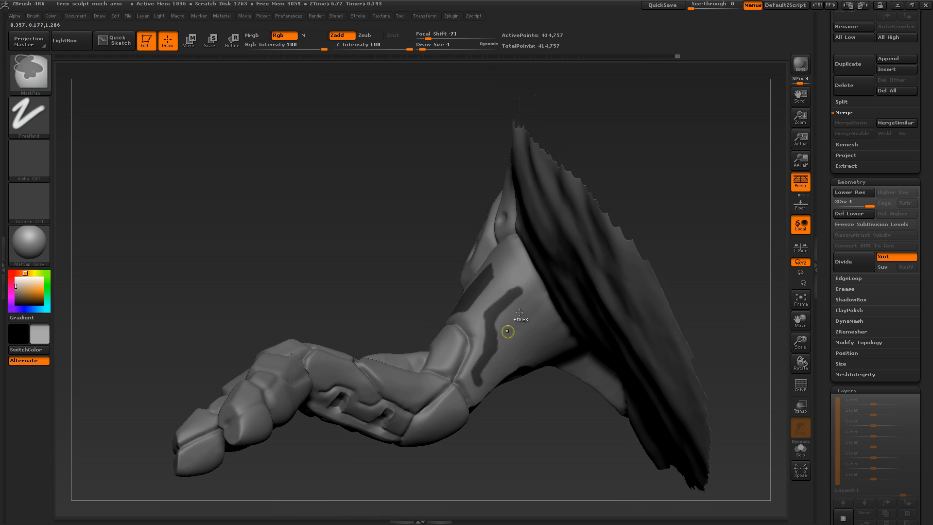
{"action": "mouse_move", "coordinate": [508, 402]}
{"action": "left_mouse_down"}
{"action": "mouse_move", "coordinate": [508, 433]}
{"action": "mouse_move", "coordinate": [527, 430]}
{"action": "left_mouse_up"}
{"action": "left_click_drag", "start_coordinate": [539, 341], "coordinate": [480, 377], "text": "ctrl"}
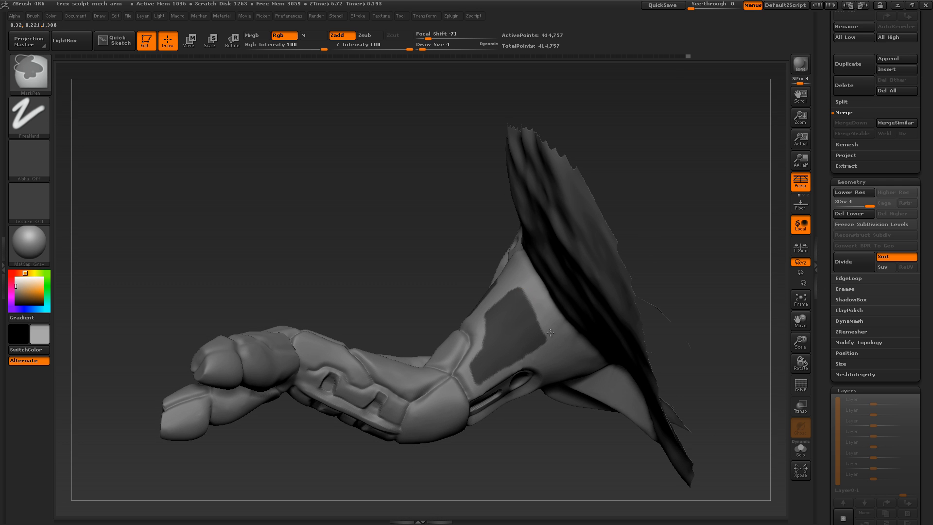
{"action": "left_click_drag", "start_coordinate": [510, 411], "coordinate": [475, 347]}
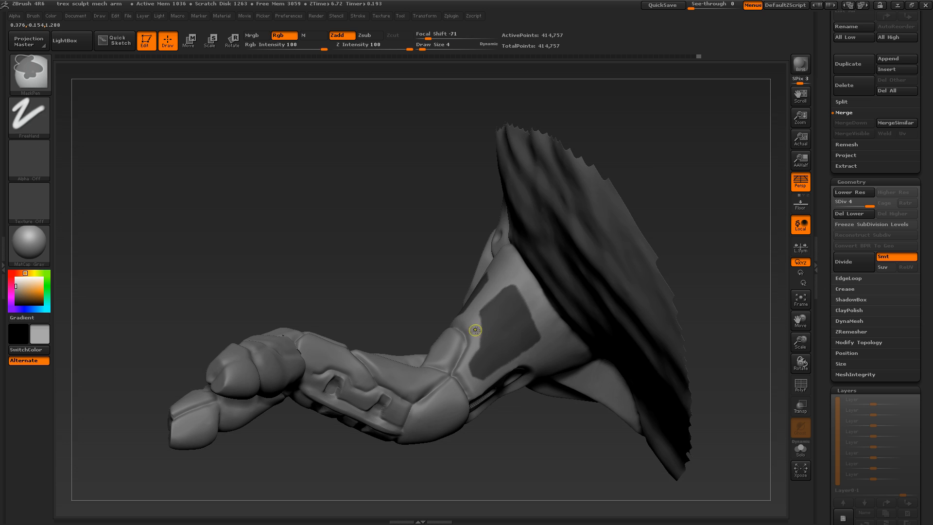
Invert the mask, set the Layer brush to Z Intensity 20 and Draw Size 19, and rework the first upper-arm panel
{"action": "mouse_move", "coordinate": [437, 263]}
{"action": "left_mouse_down"}
{"action": "mouse_move", "coordinate": [675, 291]}
{"action": "mouse_move", "coordinate": [613, 257]}
{"action": "left_mouse_up"}
{"action": "left_click", "coordinate": [678, 293], "text": "ctrl"}
{"action": "key", "text": "b"}
{"action": "left_click", "coordinate": [554, 243]}
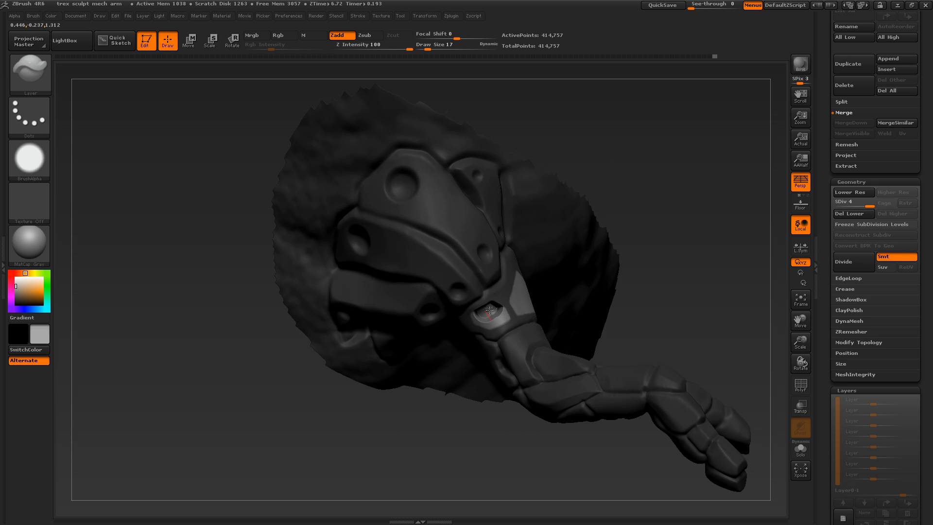
{"action": "type", "text": "20"}
{"action": "key", "text": "Return"}
{"action": "left_click", "coordinate": [435, 47]}
{"action": "mouse_move", "coordinate": [666, 248]}
{"action": "left_mouse_down"}
{"action": "mouse_move", "coordinate": [617, 249]}
{"action": "mouse_move", "coordinate": [705, 257]}
{"action": "left_mouse_up"}
{"action": "left_click_drag", "start_coordinate": [705, 257], "coordinate": [704, 302], "text": "alt"}
{"action": "key", "text": "ctrl+z"}
{"action": "key", "text": "s"}
{"action": "left_click_drag", "start_coordinate": [492, 322], "coordinate": [486, 321]}
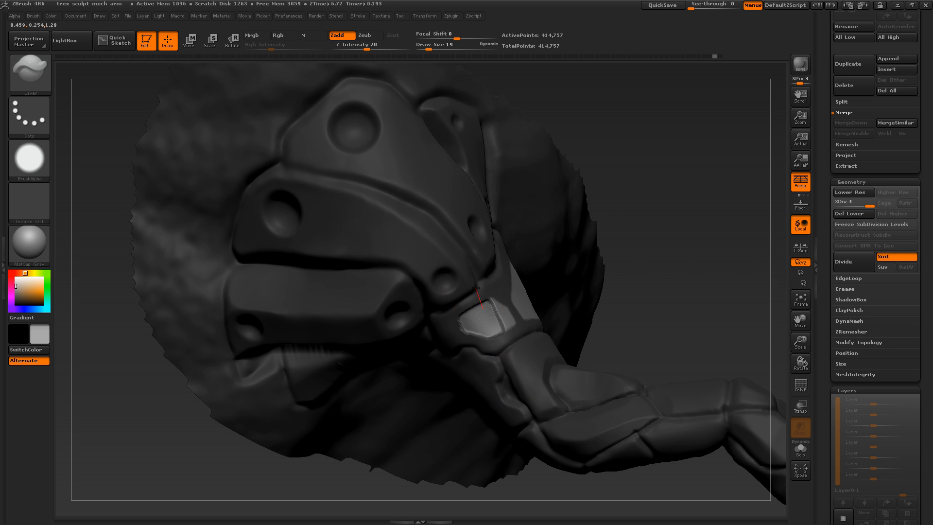
Sculpt across the unmasked upper-arm panels with the Layer brush at Z Intensity 20
{"action": "left_click", "coordinate": [358, 16]}
{"action": "left_click_drag", "start_coordinate": [677, 265], "coordinate": [710, 260]}
{"action": "left_click_drag", "start_coordinate": [462, 317], "coordinate": [488, 302]}
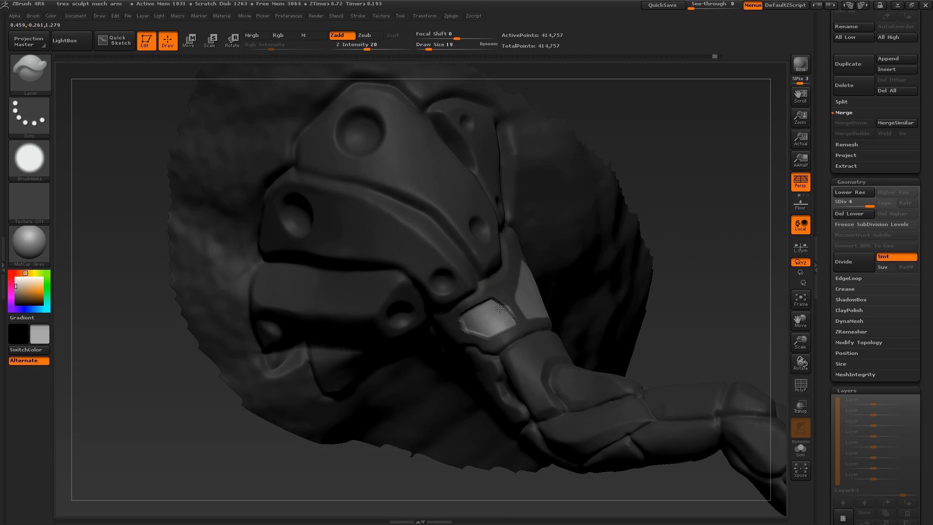
{"action": "left_click_drag", "start_coordinate": [688, 315], "coordinate": [627, 317]}
{"action": "left_click_drag", "start_coordinate": [522, 311], "coordinate": [513, 323]}
{"action": "mouse_move", "coordinate": [681, 316]}
{"action": "left_mouse_down"}
{"action": "mouse_move", "coordinate": [617, 311]}
{"action": "mouse_move", "coordinate": [610, 299]}
{"action": "left_mouse_up"}
{"action": "mouse_move", "coordinate": [601, 313]}
{"action": "left_mouse_down"}
{"action": "mouse_move", "coordinate": [564, 368]}
{"action": "mouse_move", "coordinate": [589, 371]}
{"action": "mouse_move", "coordinate": [579, 384]}
{"action": "left_mouse_up"}
{"action": "mouse_move", "coordinate": [629, 418]}
{"action": "left_mouse_down"}
{"action": "mouse_move", "coordinate": [705, 417]}
{"action": "mouse_move", "coordinate": [695, 428]}
{"action": "left_mouse_up"}
Invert the mask and try a Relax deformation of 55 on the surface around the upper-arm panels
{"action": "left_click", "coordinate": [523, 437], "text": "ctrl"}
{"action": "left_click_drag", "start_coordinate": [747, 139], "coordinate": [765, 128]}
{"action": "left_click_drag", "start_coordinate": [824, 343], "coordinate": [809, 277]}
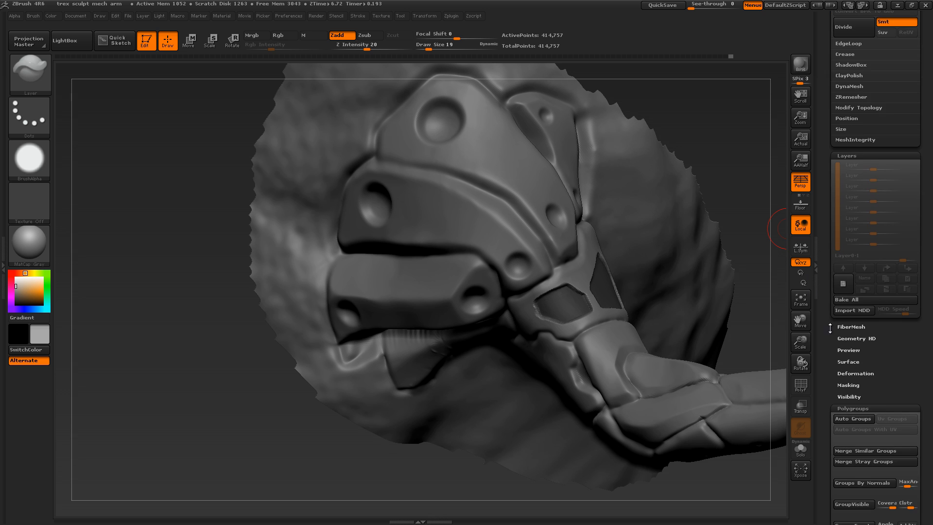
{"action": "left_click", "coordinate": [855, 373]}
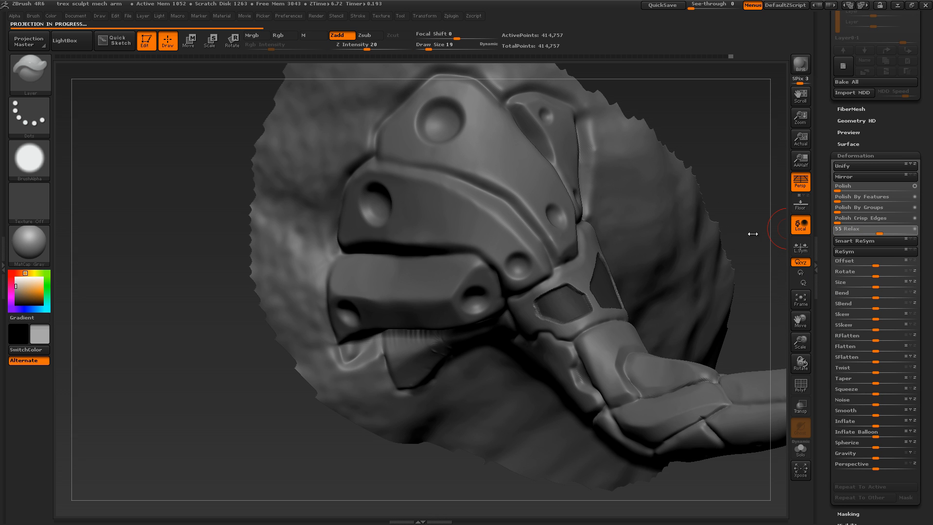
{"action": "key", "text": "ctrl+z"}
Clear the mask from the arm and smooth the surface around the upper-arm panels
{"action": "mouse_move", "coordinate": [705, 185]}
{"action": "left_mouse_down"}
{"action": "mouse_move", "coordinate": [733, 178]}
{"action": "mouse_move", "coordinate": [671, 236]}
{"action": "left_mouse_up"}
{"action": "left_click", "coordinate": [727, 183], "text": "ctrl"}
{"action": "mouse_move", "coordinate": [680, 235]}
{"action": "left_mouse_down", "text": "ctrl"}
{"action": "mouse_move", "coordinate": [701, 248]}
{"action": "mouse_move", "coordinate": [561, 276]}
{"action": "left_mouse_up", "text": "ctrl"}
{"action": "left_click_drag", "start_coordinate": [539, 255], "coordinate": [571, 209], "text": "shift"}
{"action": "mouse_move", "coordinate": [450, 292]}
{"action": "left_mouse_down"}
{"action": "mouse_move", "coordinate": [616, 258]}
{"action": "mouse_move", "coordinate": [611, 333]}
{"action": "left_mouse_up"}
{"action": "mouse_move", "coordinate": [690, 311]}
{"action": "left_mouse_down"}
{"action": "mouse_move", "coordinate": [561, 265]}
{"action": "mouse_move", "coordinate": [591, 337]}
{"action": "mouse_move", "coordinate": [677, 227]}
{"action": "mouse_move", "coordinate": [729, 219]}
{"action": "mouse_move", "coordinate": [615, 217]}
{"action": "left_mouse_up"}
Stamp small round holes into the upper arm's side strip using Standard with DragRect at Z Intensity 60
{"action": "key", "text": "b"}
{"action": "key", "text": "s"}
{"action": "key", "text": "t"}
{"action": "mouse_move", "coordinate": [643, 252]}
{"action": "left_mouse_down"}
{"action": "mouse_move", "coordinate": [672, 235]}
{"action": "mouse_move", "coordinate": [592, 316]}
{"action": "left_mouse_up"}
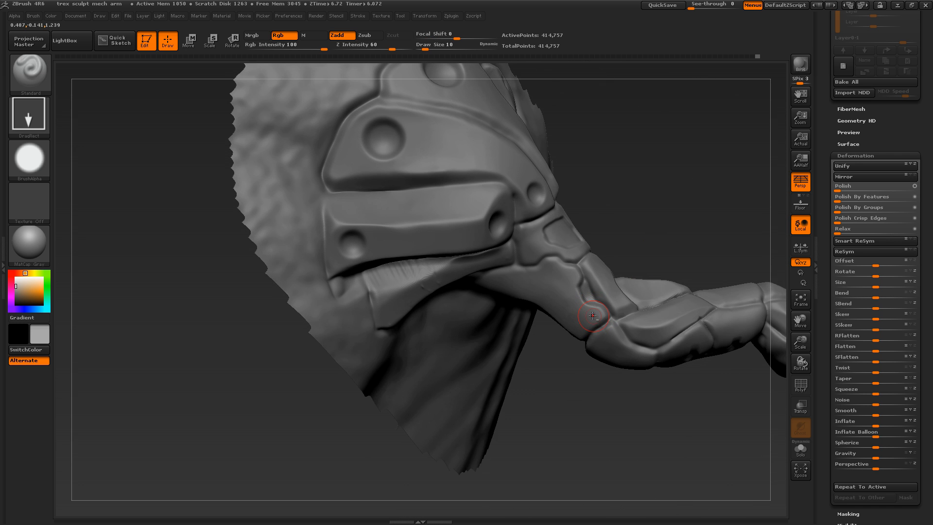
{"action": "left_click_drag", "start_coordinate": [565, 278], "coordinate": [566, 286], "text": "alt"}
{"action": "mouse_move", "coordinate": [637, 233]}
{"action": "left_mouse_down", "text": "alt"}
{"action": "mouse_move", "coordinate": [609, 229]}
{"action": "mouse_move", "coordinate": [596, 204]}
{"action": "left_mouse_up", "text": "alt"}
{"action": "key", "text": "ctrl+z"}
{"action": "left_click_drag", "start_coordinate": [565, 278], "coordinate": [564, 286], "text": "alt"}
{"action": "left_click_drag", "start_coordinate": [637, 237], "coordinate": [595, 296]}
{"action": "left_click_drag", "start_coordinate": [585, 278], "coordinate": [585, 285], "text": "alt"}
{"action": "left_click_drag", "start_coordinate": [631, 238], "coordinate": [602, 243]}
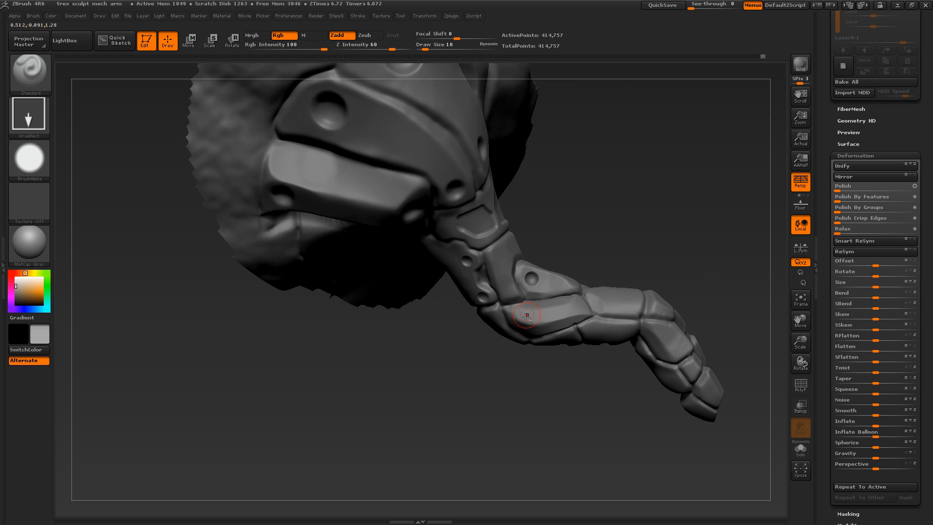
Carve a narrow recessed slot beside the small round holes on the upper arm with the Layer brush, and undo the last stroke
{"action": "mouse_move", "coordinate": [607, 274]}
{"action": "left_mouse_down"}
{"action": "mouse_move", "coordinate": [573, 315]}
{"action": "mouse_move", "coordinate": [644, 342]}
{"action": "left_mouse_up"}
{"action": "mouse_move", "coordinate": [712, 288]}
{"action": "left_mouse_down", "text": "alt"}
{"action": "mouse_move", "coordinate": [666, 235]}
{"action": "mouse_move", "coordinate": [646, 253]}
{"action": "left_mouse_up", "text": "alt"}
{"action": "left_click_drag", "start_coordinate": [637, 340], "coordinate": [637, 347], "text": "alt"}
{"action": "left_click_drag", "start_coordinate": [700, 350], "coordinate": [647, 310]}
{"action": "key", "text": "b"}
{"action": "key", "text": "l"}
{"action": "key", "text": "y"}
{"action": "left_click_drag", "start_coordinate": [640, 260], "coordinate": [654, 267], "text": "alt"}
{"action": "mouse_move", "coordinate": [700, 247]}
{"action": "left_mouse_down"}
{"action": "mouse_move", "coordinate": [715, 223]}
{"action": "mouse_move", "coordinate": [709, 230]}
{"action": "left_mouse_up"}
{"action": "left_click_drag", "start_coordinate": [569, 256], "coordinate": [573, 269], "text": "alt"}
{"action": "mouse_move", "coordinate": [624, 189]}
{"action": "left_mouse_down"}
{"action": "mouse_move", "coordinate": [627, 219]}
{"action": "mouse_move", "coordinate": [656, 275]}
{"action": "left_mouse_up"}
{"action": "left_click", "coordinate": [358, 16]}
{"action": "key", "text": "Return"}
{"action": "left_click_drag", "start_coordinate": [632, 334], "coordinate": [615, 362], "text": "alt"}
{"action": "left_click_drag", "start_coordinate": [680, 272], "coordinate": [678, 292]}
{"action": "left_click_drag", "start_coordinate": [616, 327], "coordinate": [607, 339], "text": "alt"}
{"action": "left_click_drag", "start_coordinate": [661, 295], "coordinate": [586, 331]}
{"action": "left_click_drag", "start_coordinate": [734, 260], "coordinate": [617, 243]}
{"action": "left_click_drag", "start_coordinate": [600, 199], "coordinate": [553, 207]}
{"action": "key", "text": "ctrl+z"}
Flatten the face of the lowest shoulder strut with the hPolish brush at Z Intensity 100
{"action": "mouse_move", "coordinate": [516, 235]}
{"action": "left_mouse_down"}
{"action": "mouse_move", "coordinate": [535, 223]}
{"action": "mouse_move", "coordinate": [500, 238]}
{"action": "left_mouse_up"}
{"action": "left_click_drag", "start_coordinate": [456, 255], "coordinate": [435, 258], "text": "alt"}
{"action": "left_click_drag", "start_coordinate": [552, 218], "coordinate": [489, 296]}
{"action": "mouse_move", "coordinate": [616, 212]}
{"action": "left_mouse_down"}
{"action": "mouse_move", "coordinate": [579, 217]}
{"action": "mouse_move", "coordinate": [614, 255]}
{"action": "left_mouse_up"}
{"action": "key", "text": "b"}
{"action": "key", "text": "h"}
{"action": "key", "text": "p"}
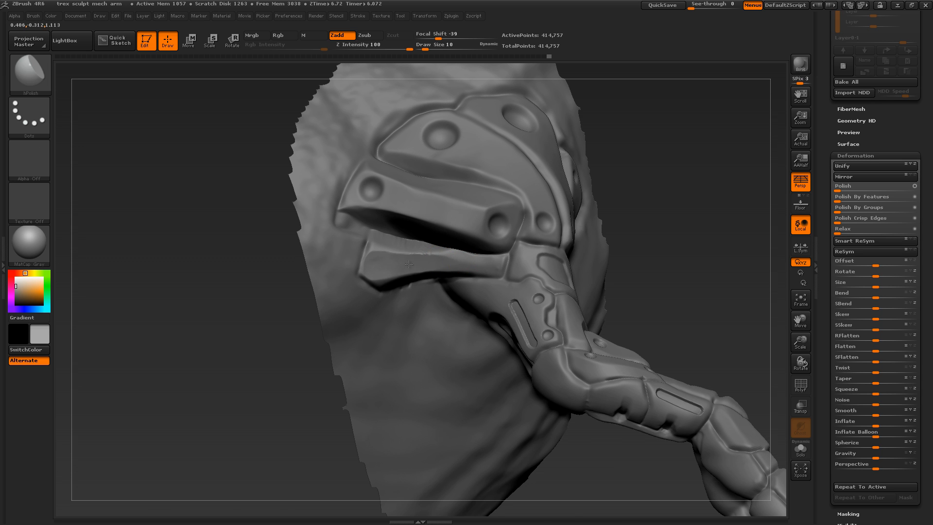
Carve a long narrow slot along the lowest shoulder strut with the Layer brush at Z Intensity 20
{"action": "key", "text": "b"}
{"action": "key", "text": "l"}
{"action": "key", "text": "a"}
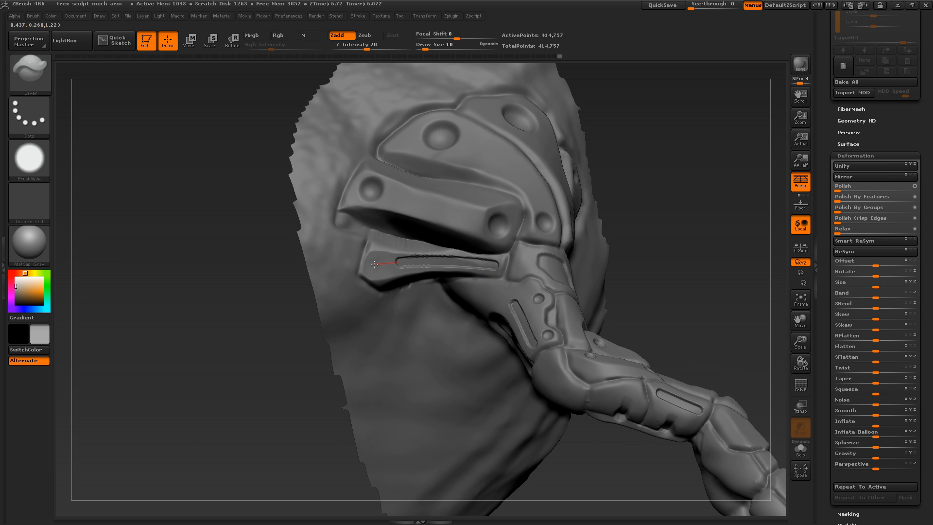
{"action": "mouse_move", "coordinate": [692, 165]}
{"action": "left_mouse_down"}
{"action": "mouse_move", "coordinate": [671, 223]}
{"action": "mouse_move", "coordinate": [526, 242]}
{"action": "left_mouse_up"}
{"action": "left_click_drag", "start_coordinate": [700, 199], "coordinate": [651, 202]}
{"action": "left_click_drag", "start_coordinate": [593, 229], "coordinate": [576, 265]}
{"action": "mouse_move", "coordinate": [710, 198]}
{"action": "left_mouse_down"}
{"action": "mouse_move", "coordinate": [654, 203]}
{"action": "mouse_move", "coordinate": [663, 227]}
{"action": "mouse_move", "coordinate": [576, 253]}
{"action": "mouse_move", "coordinate": [625, 269]}
{"action": "mouse_move", "coordinate": [621, 198]}
{"action": "mouse_move", "coordinate": [606, 254]}
{"action": "mouse_move", "coordinate": [639, 246]}
{"action": "mouse_move", "coordinate": [623, 204]}
{"action": "left_mouse_up"}
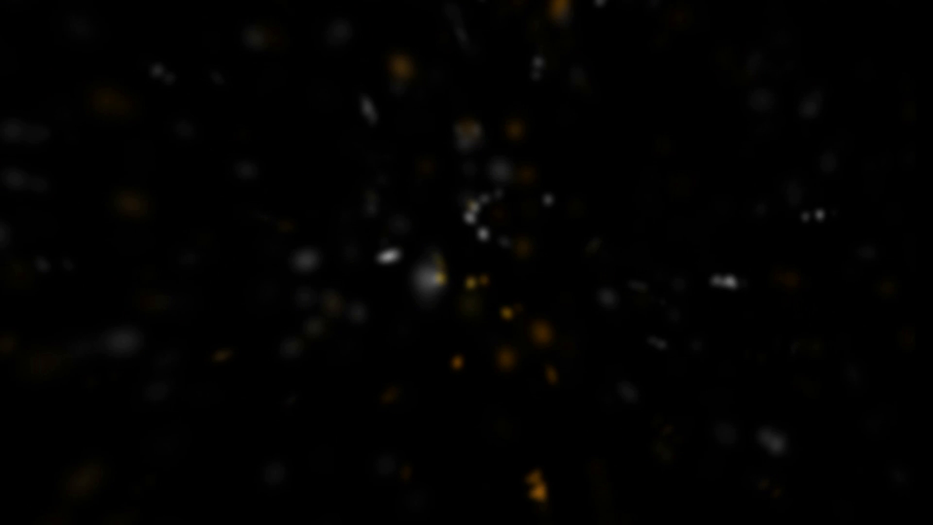